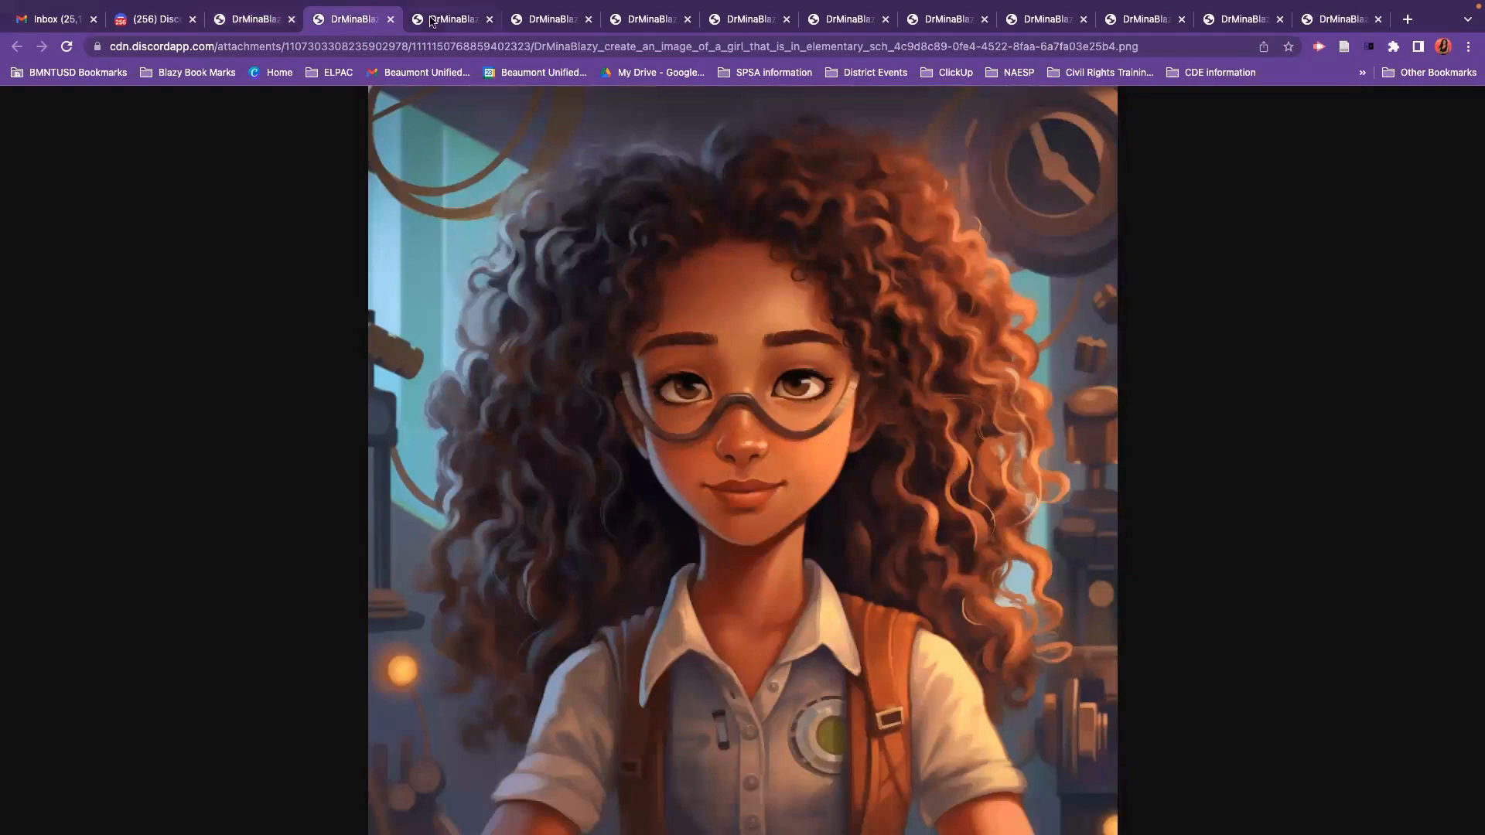
- Look through the open generated portraits of the schoolgirl character, including the versions with changed hair
click(434, 22)
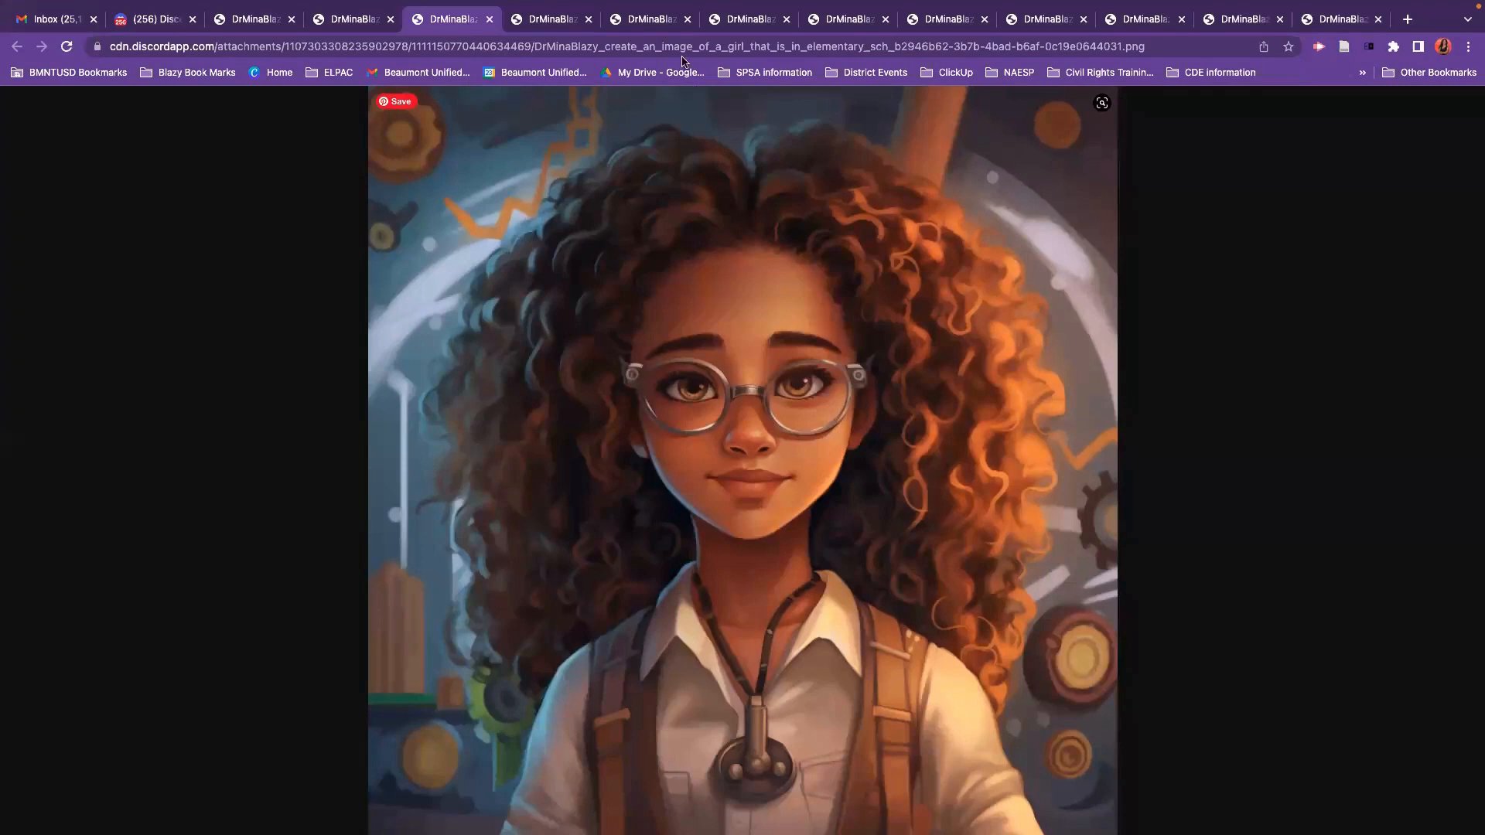
click(541, 24)
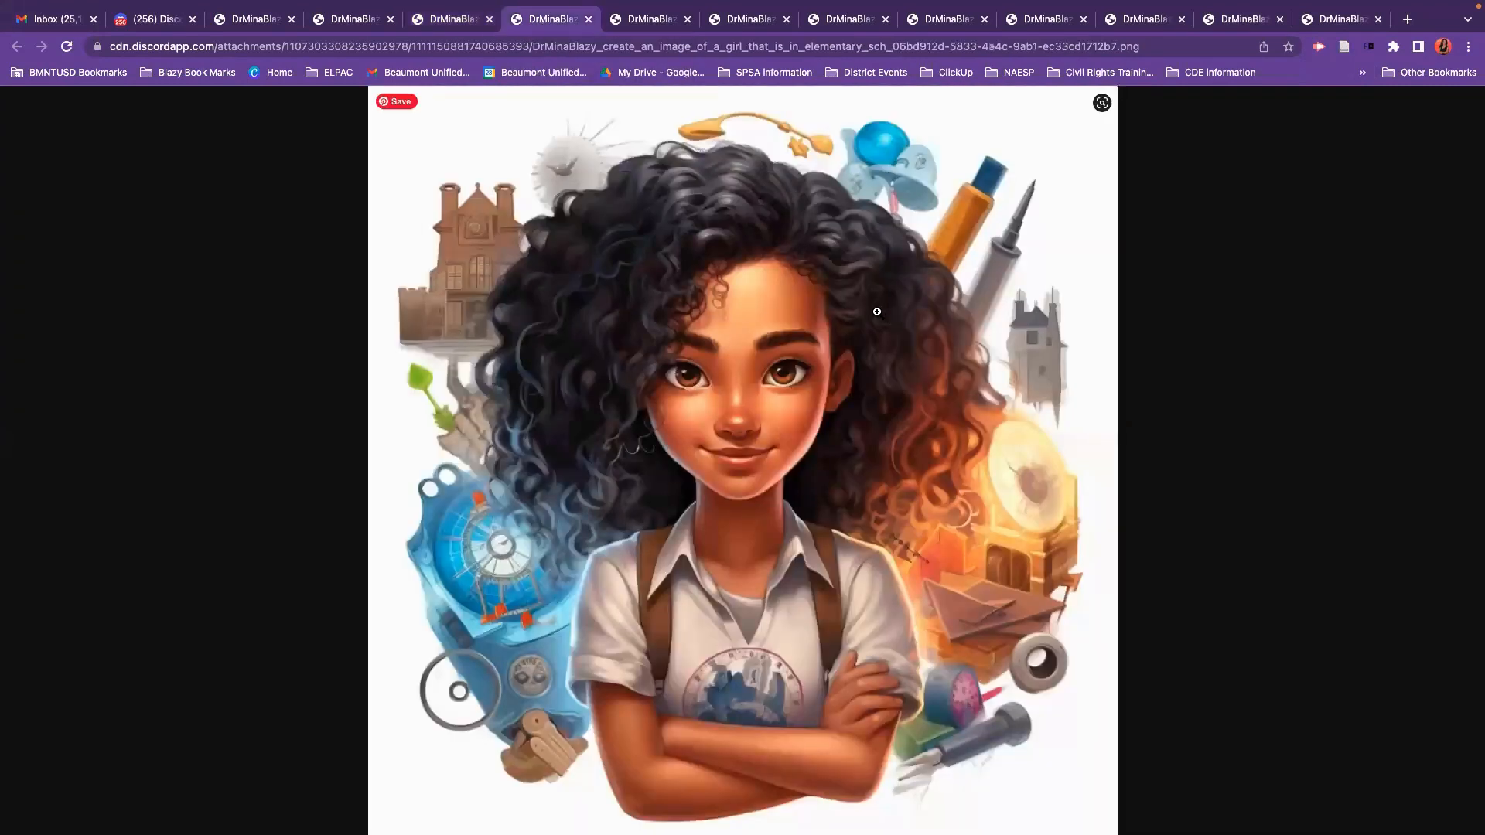
click(651, 23)
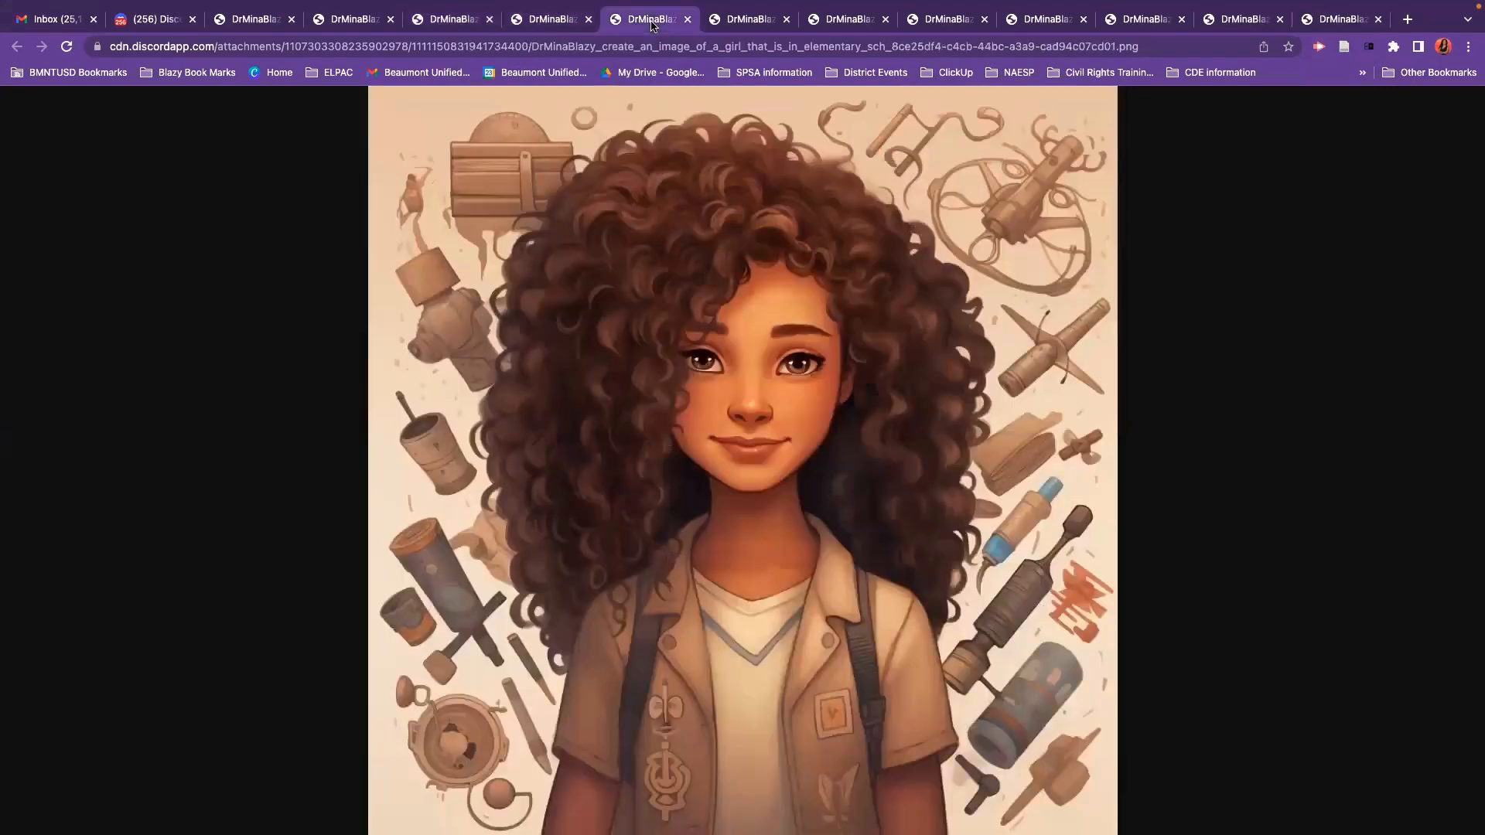
click(750, 26)
click(839, 29)
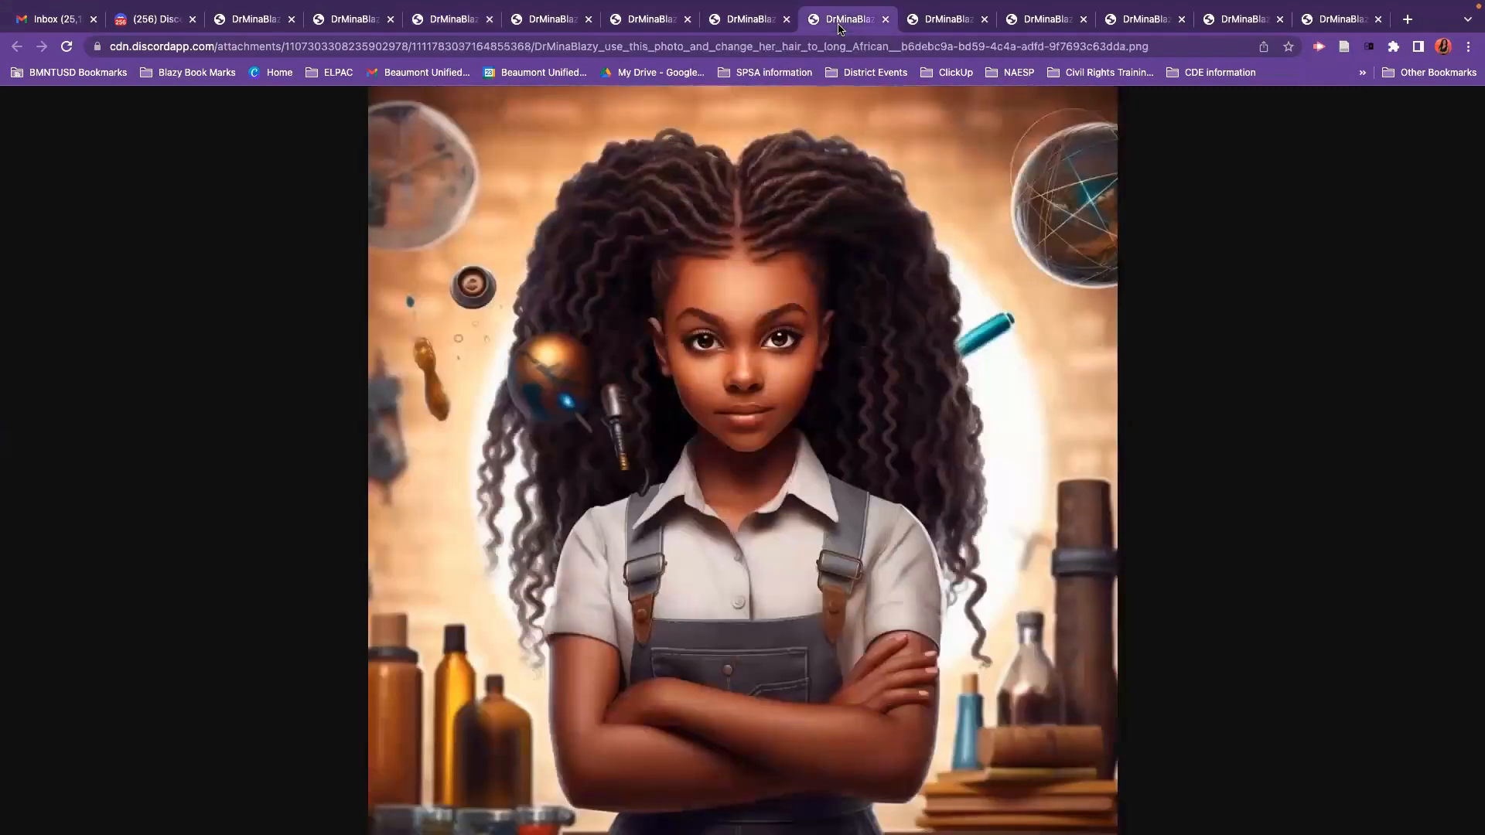
click(963, 22)
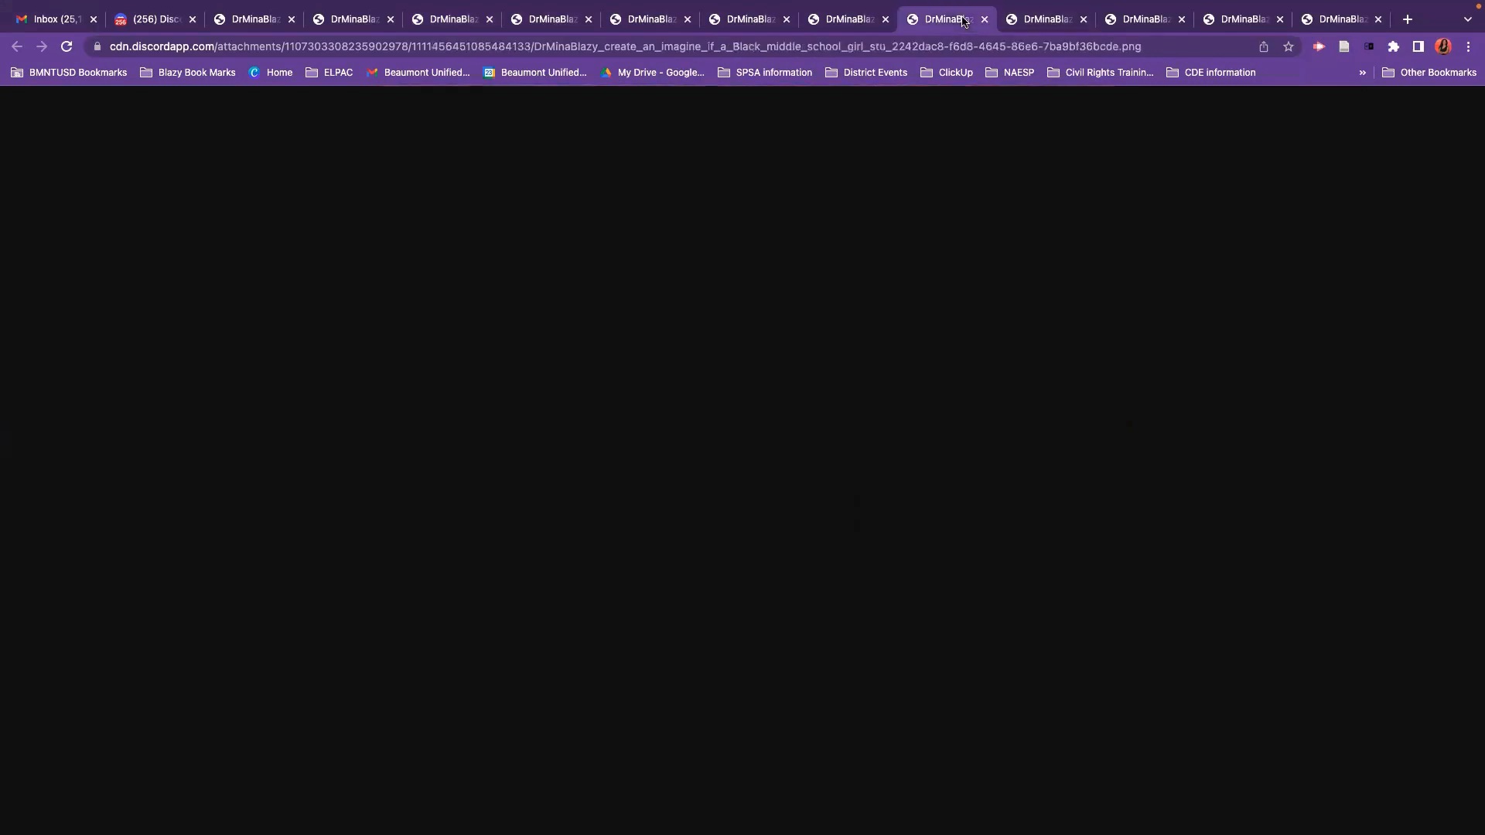
- View the remaining open images generated from the prompt for a diverse group of students
click(1038, 27)
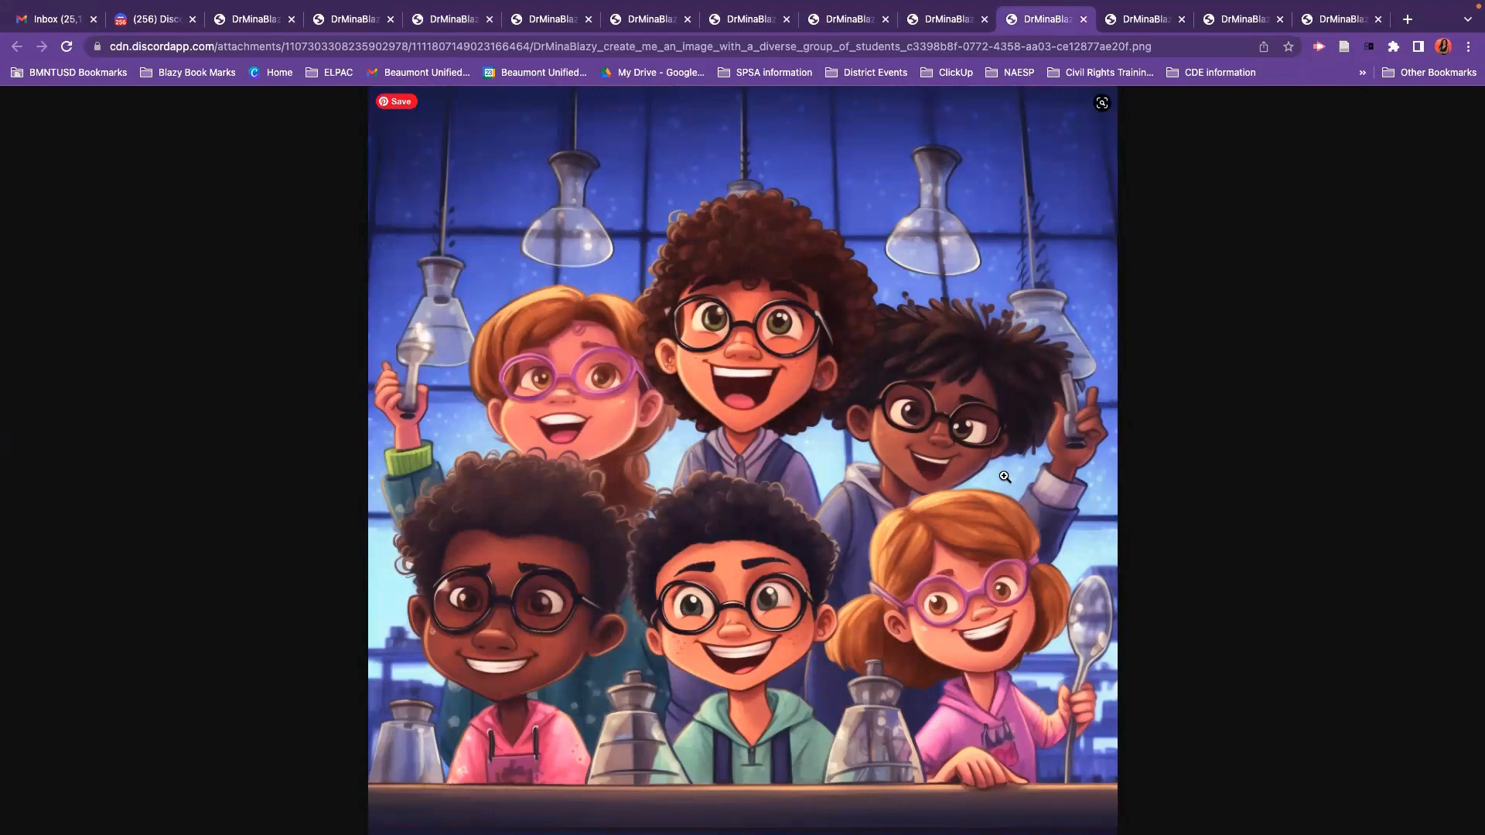
click(1129, 27)
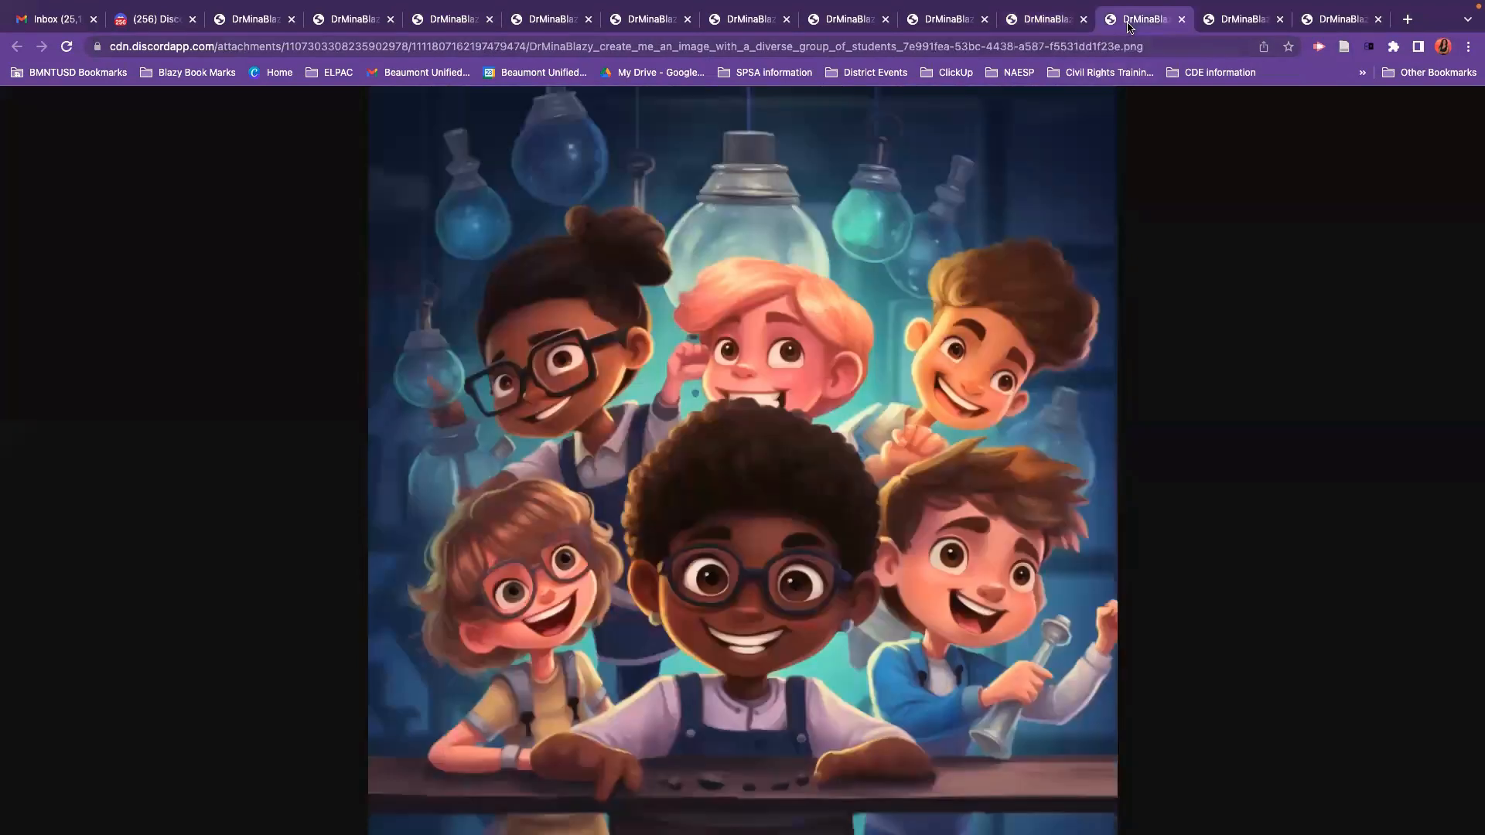
click(1226, 22)
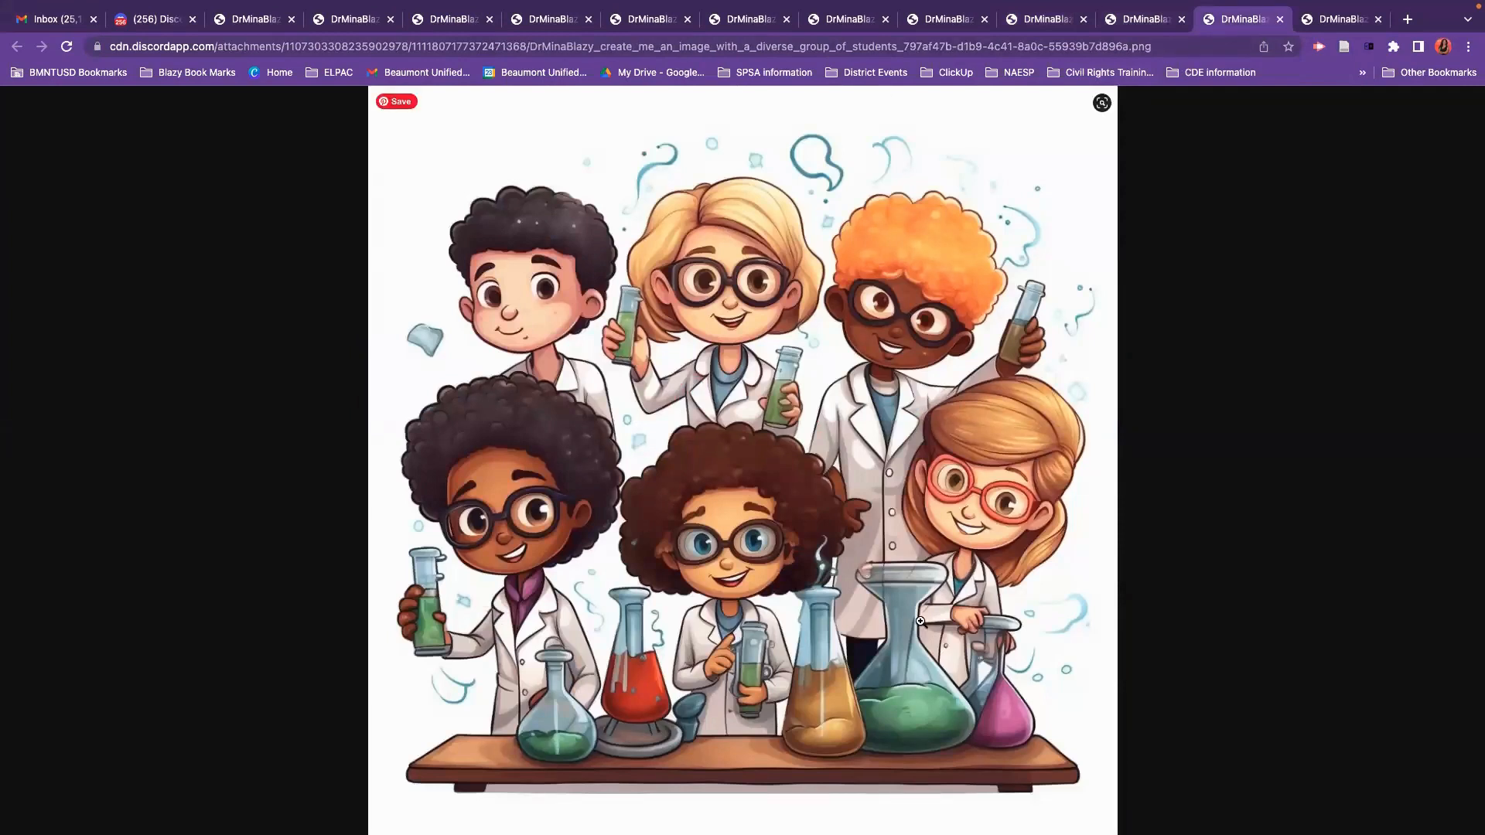
click(1340, 23)
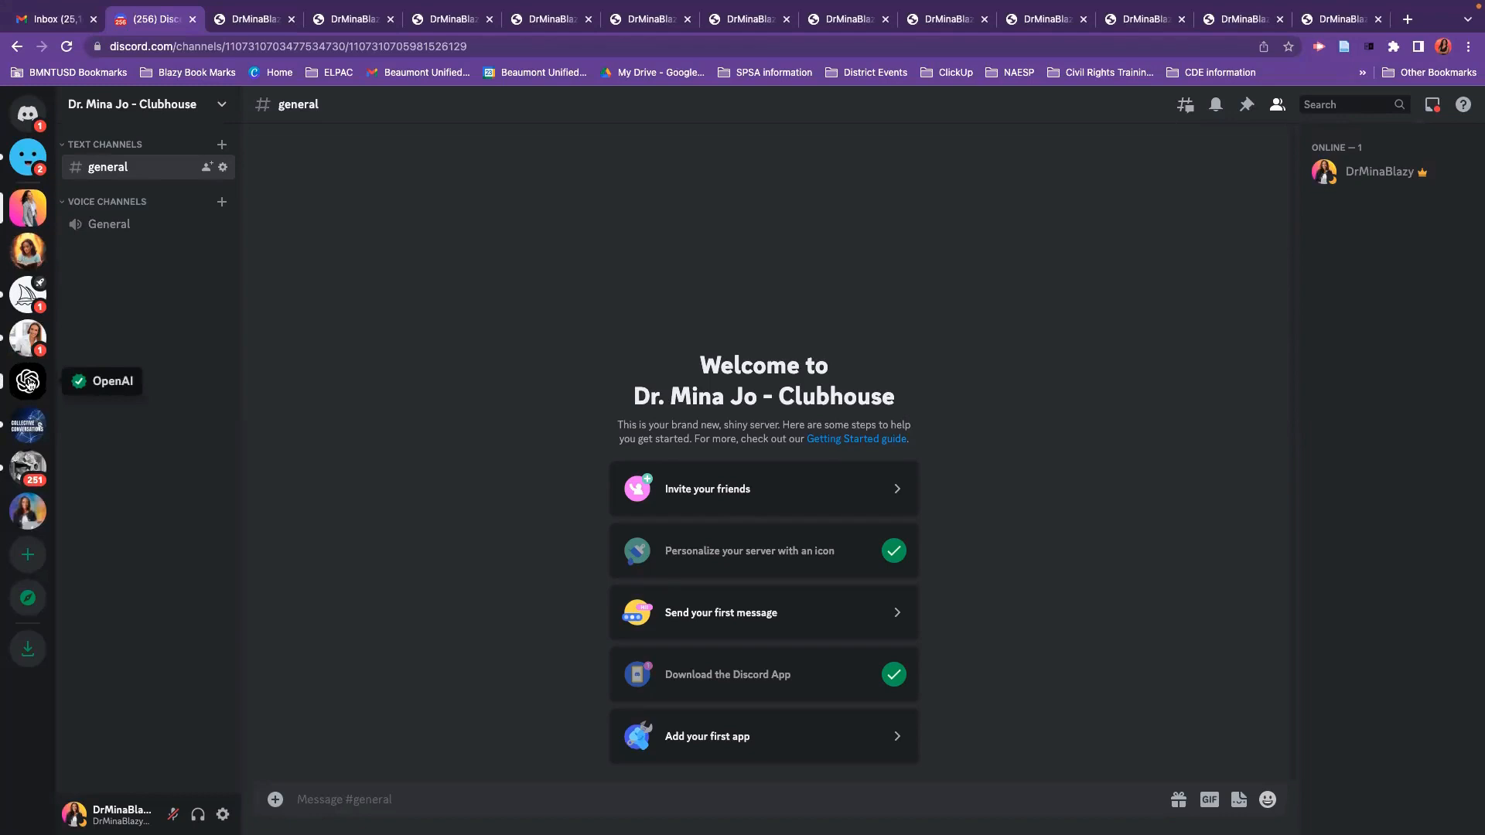
- Visit the OpenAI, Collective Conversations and The Black American Tribe servers, plus the personal server below them in Discord
click(29, 381)
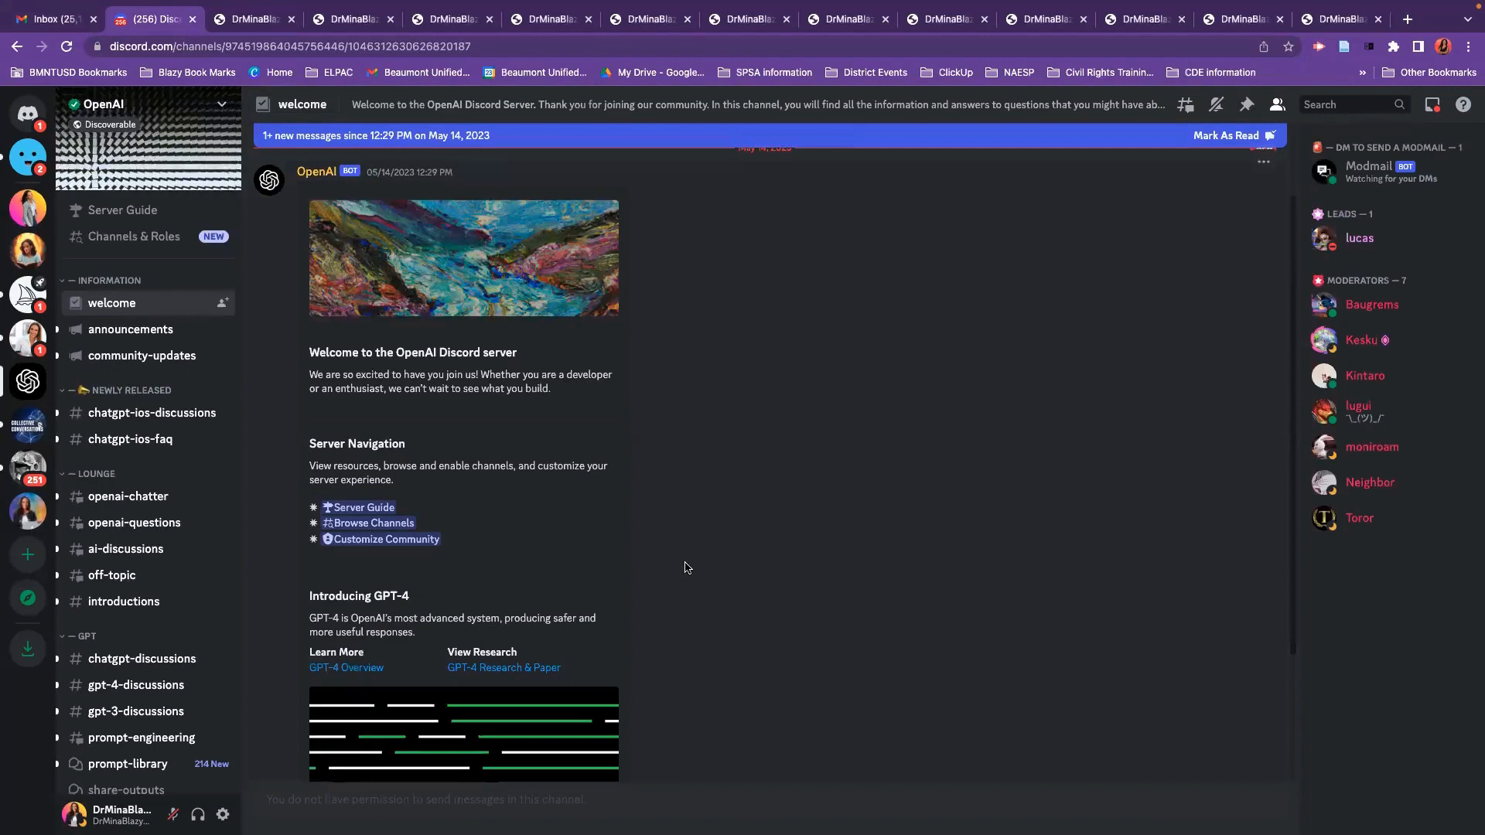
click(28, 428)
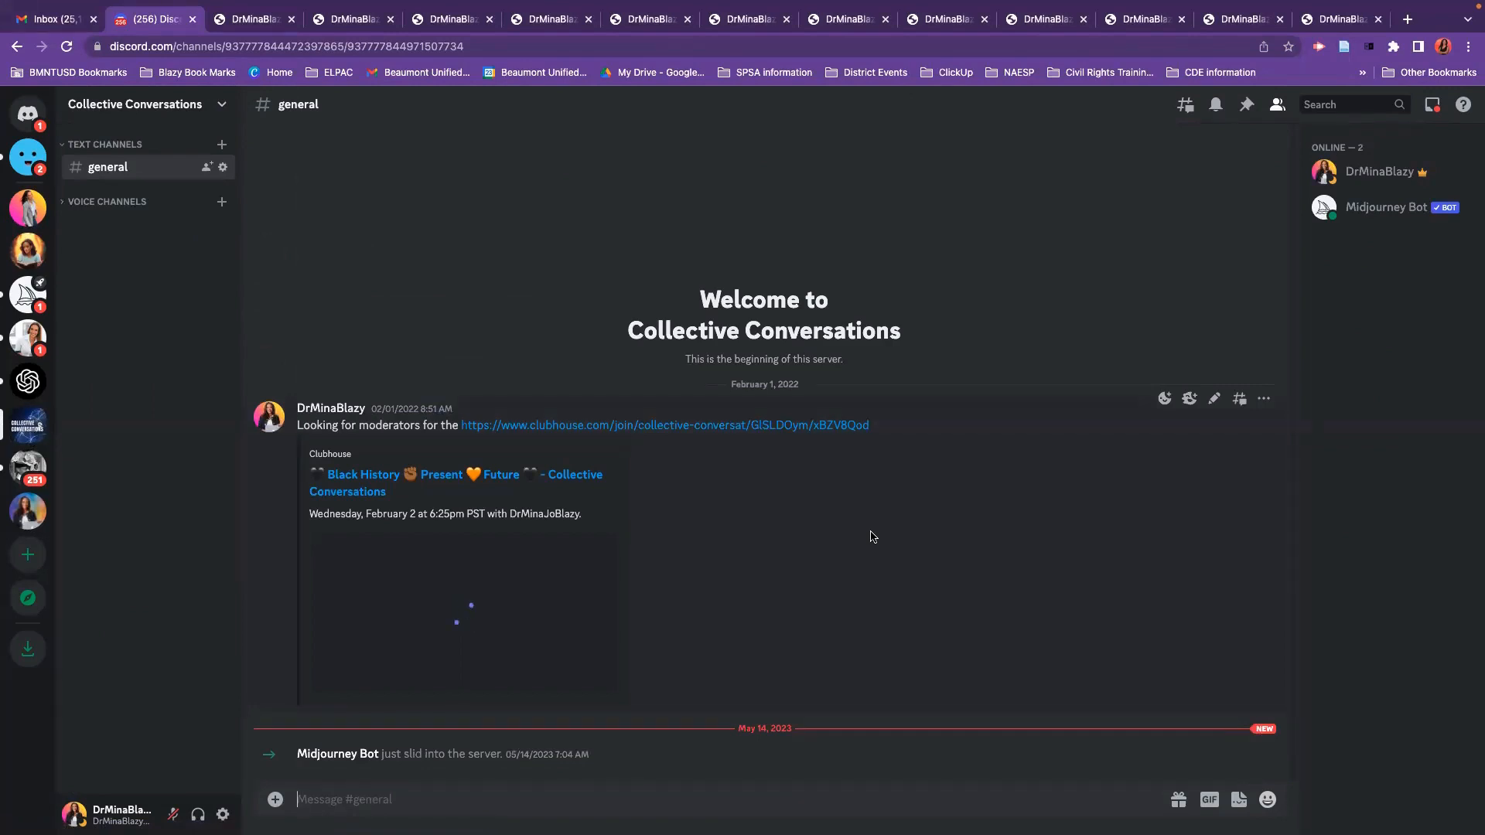
click(33, 471)
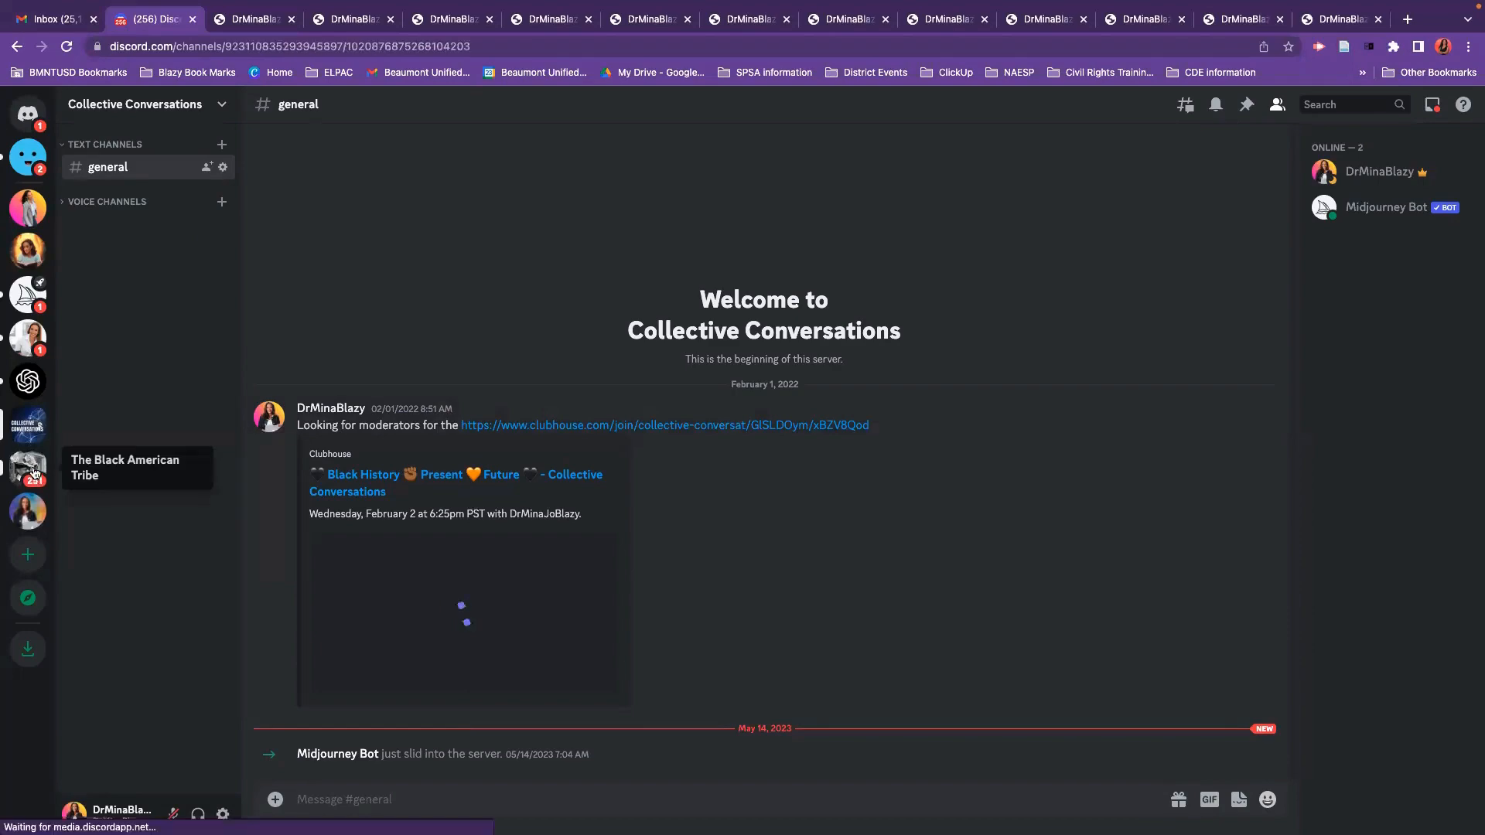
click(33, 512)
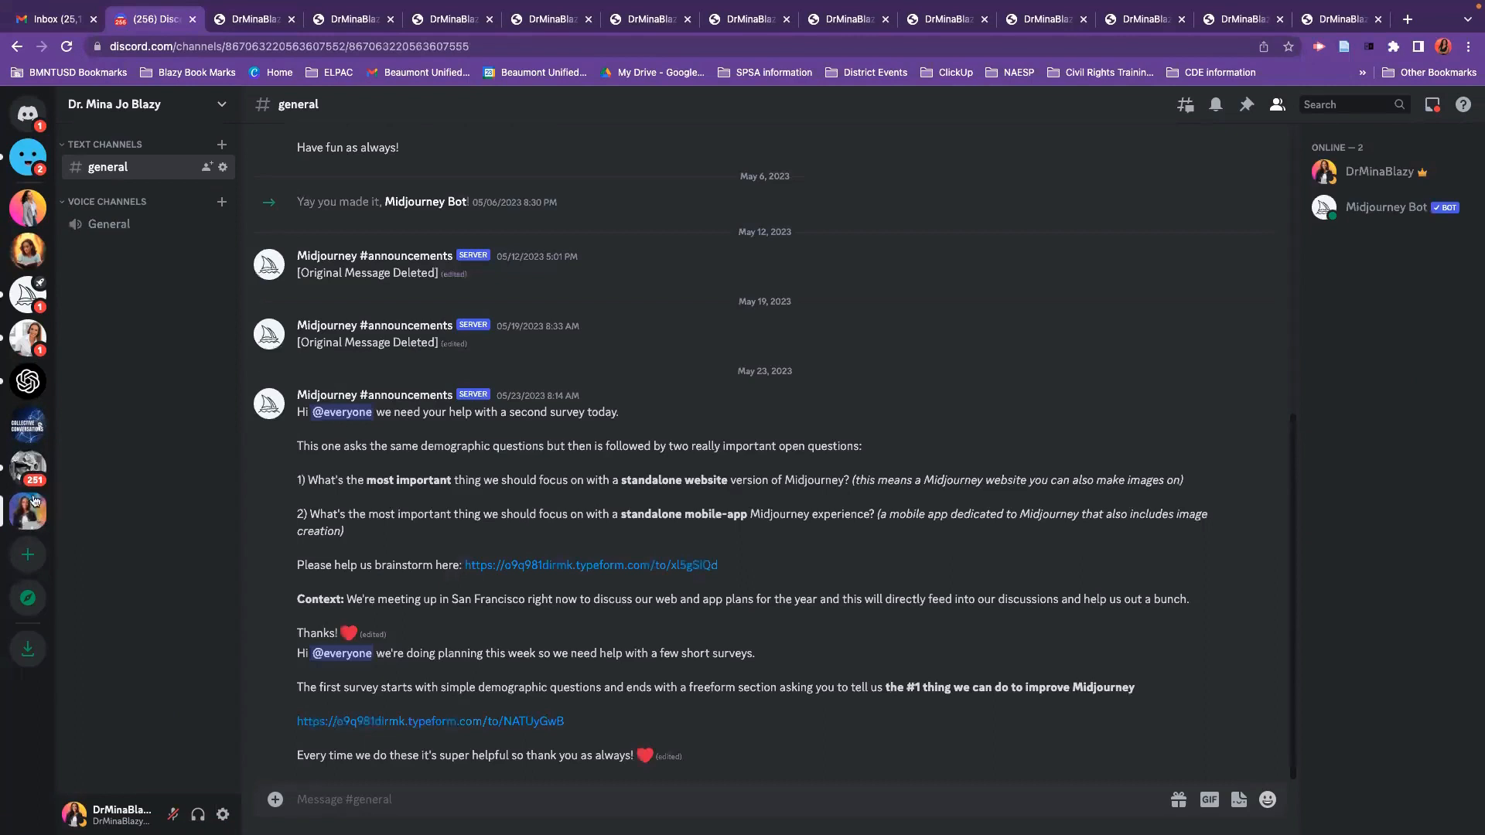
- Open the Midjourney server and read through the recent posts in its announcements channel
click(24, 306)
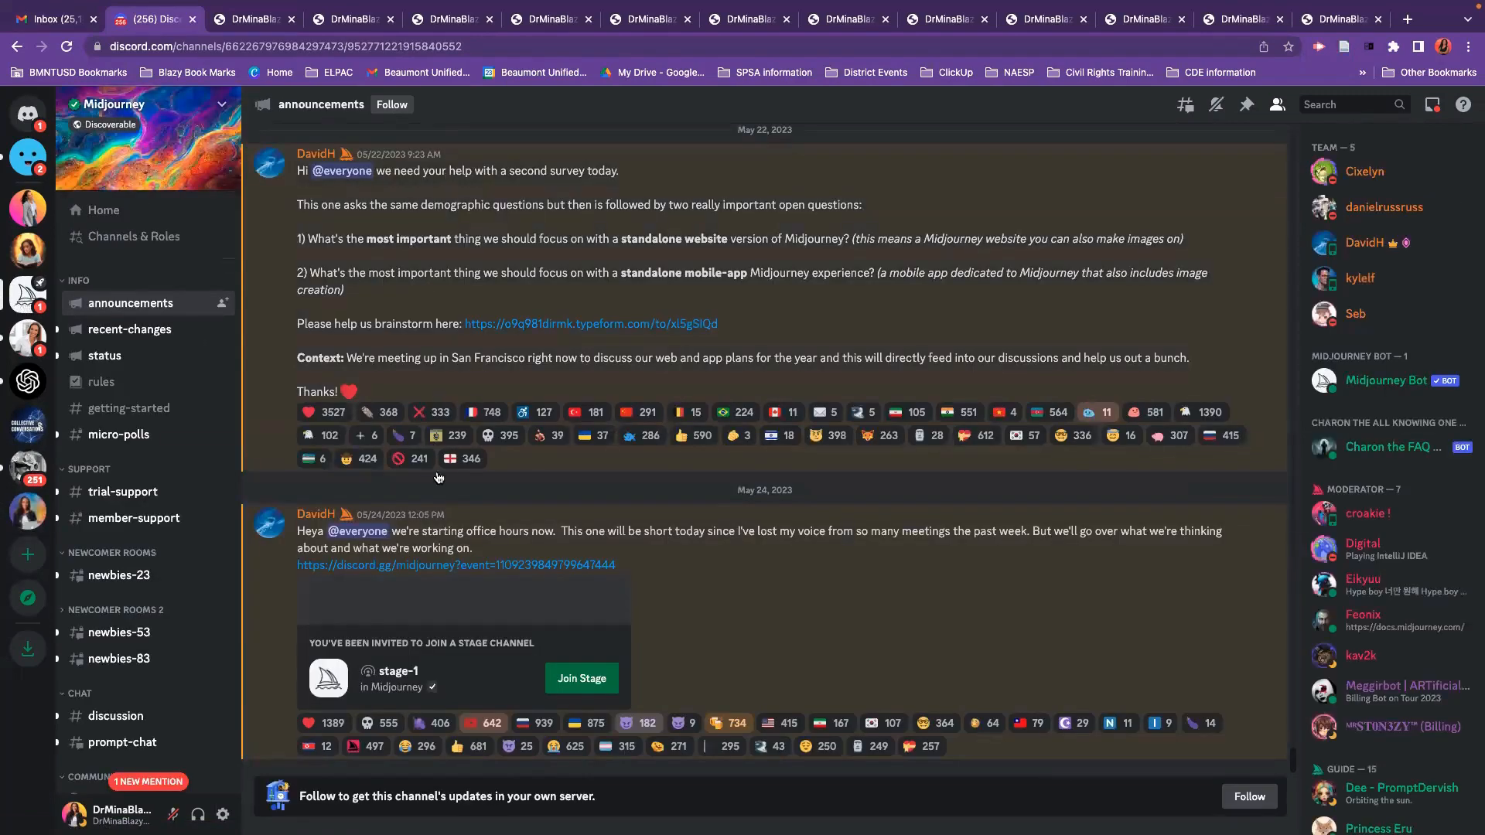
scroll(838, 564, up, 4)
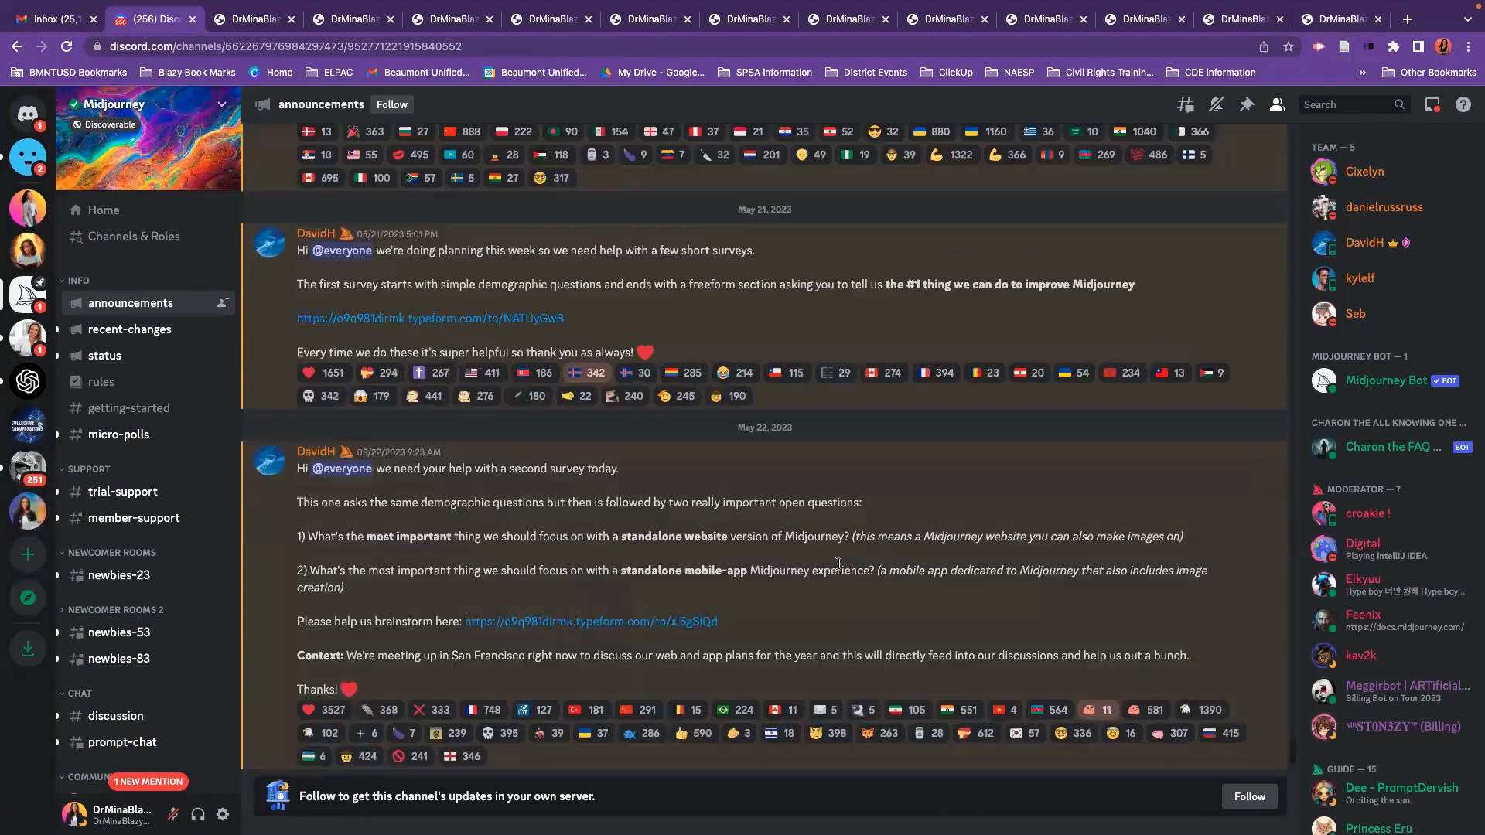
drag(859, 503, 857, 456)
scroll(777, 476, up, 6)
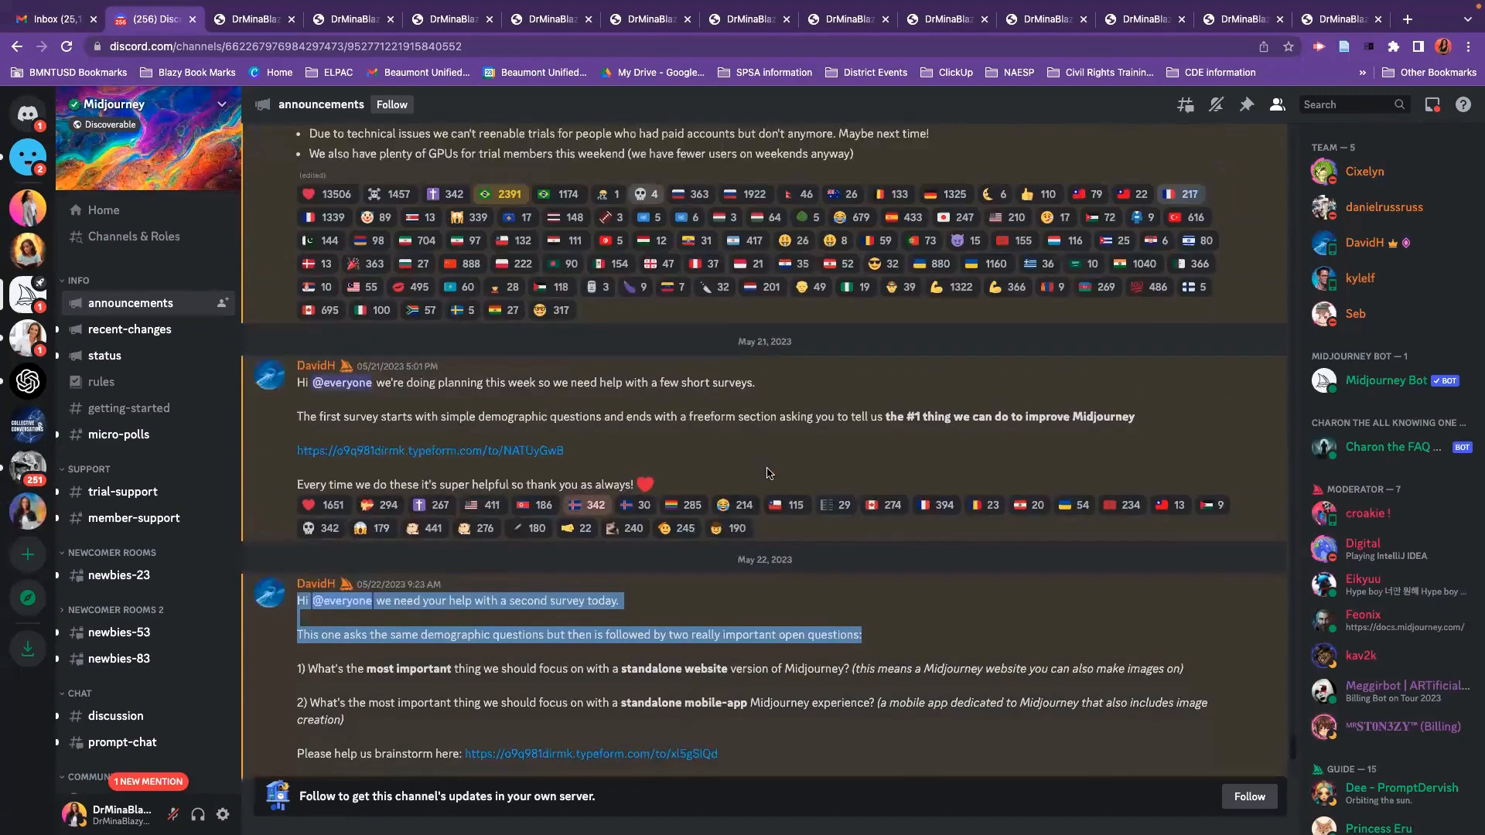
scroll(778, 476, down, 6)
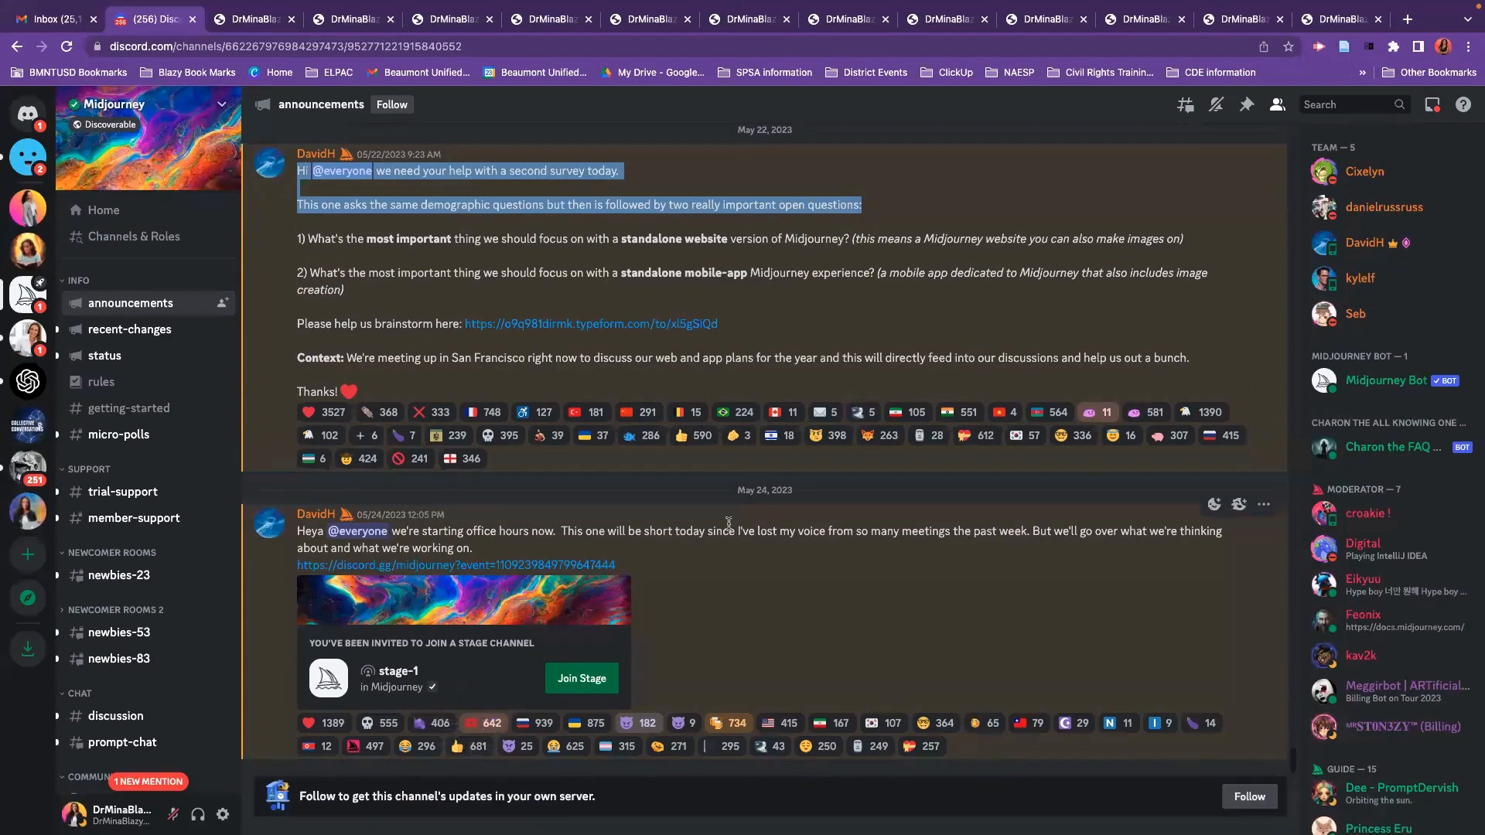
- View Midjourney's recent-changes channel and its follow options without following it
click(158, 337)
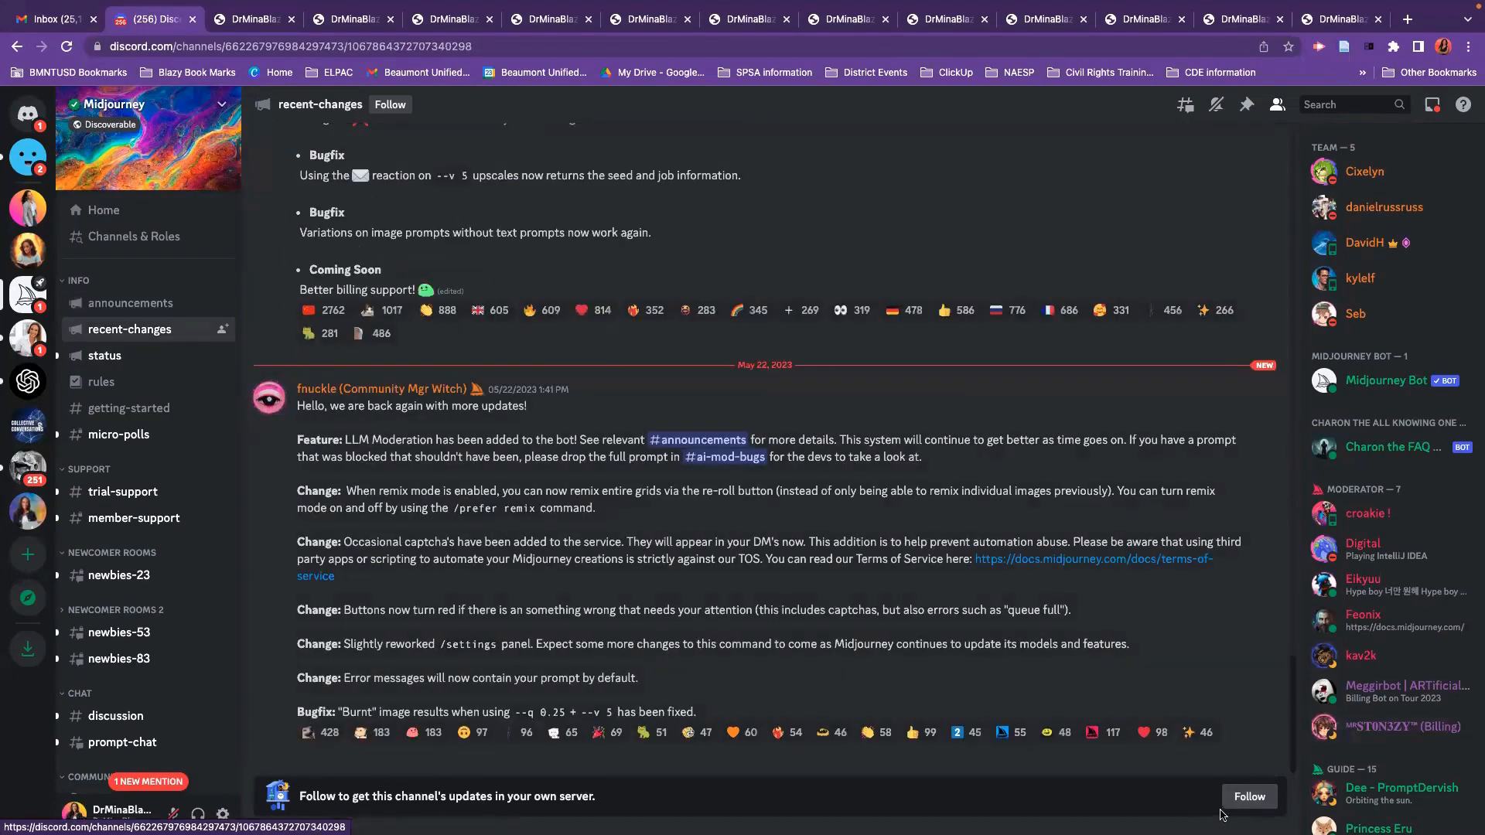
click(1250, 796)
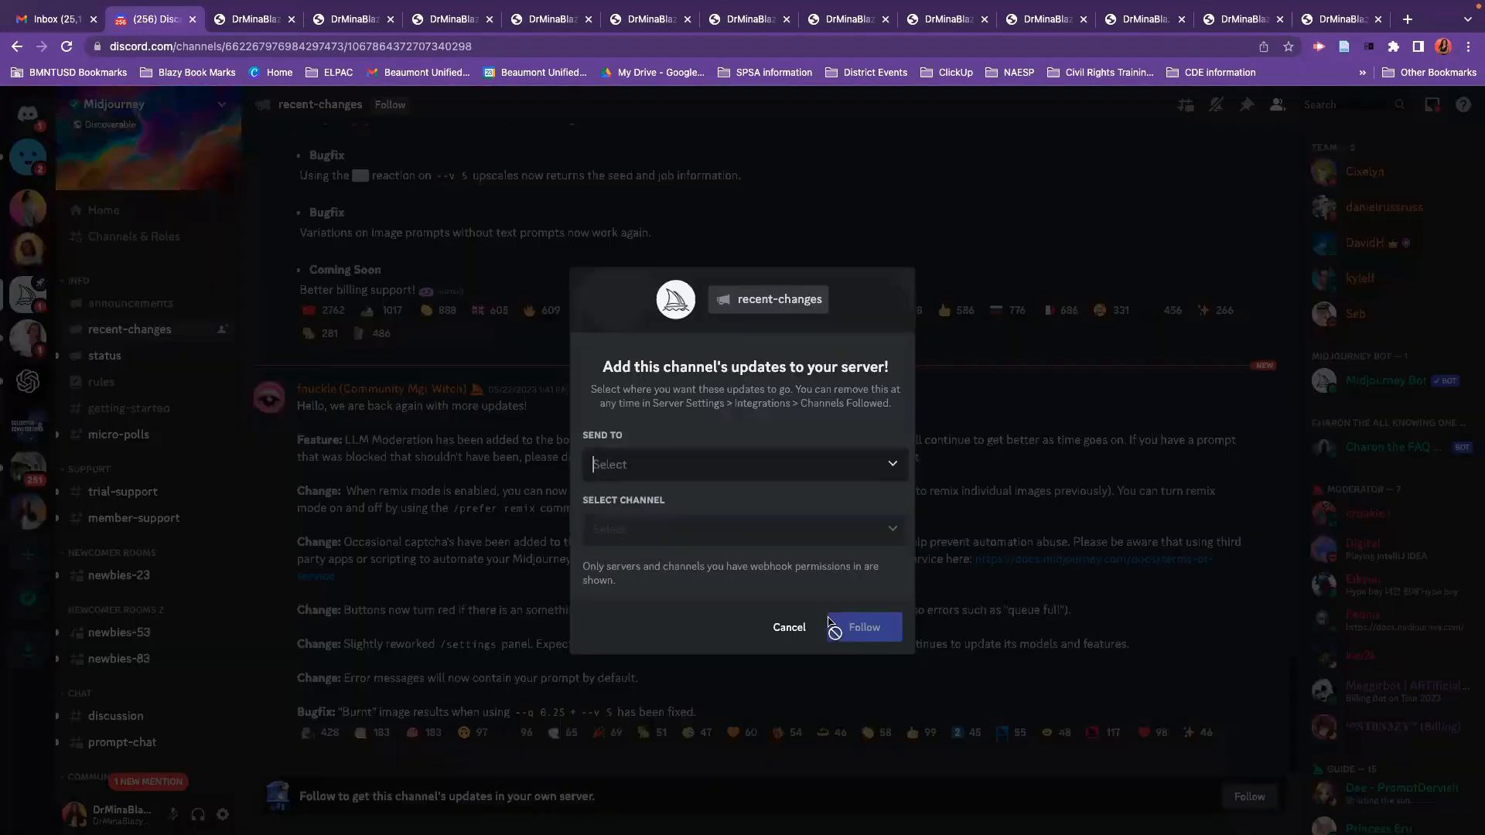
click(777, 630)
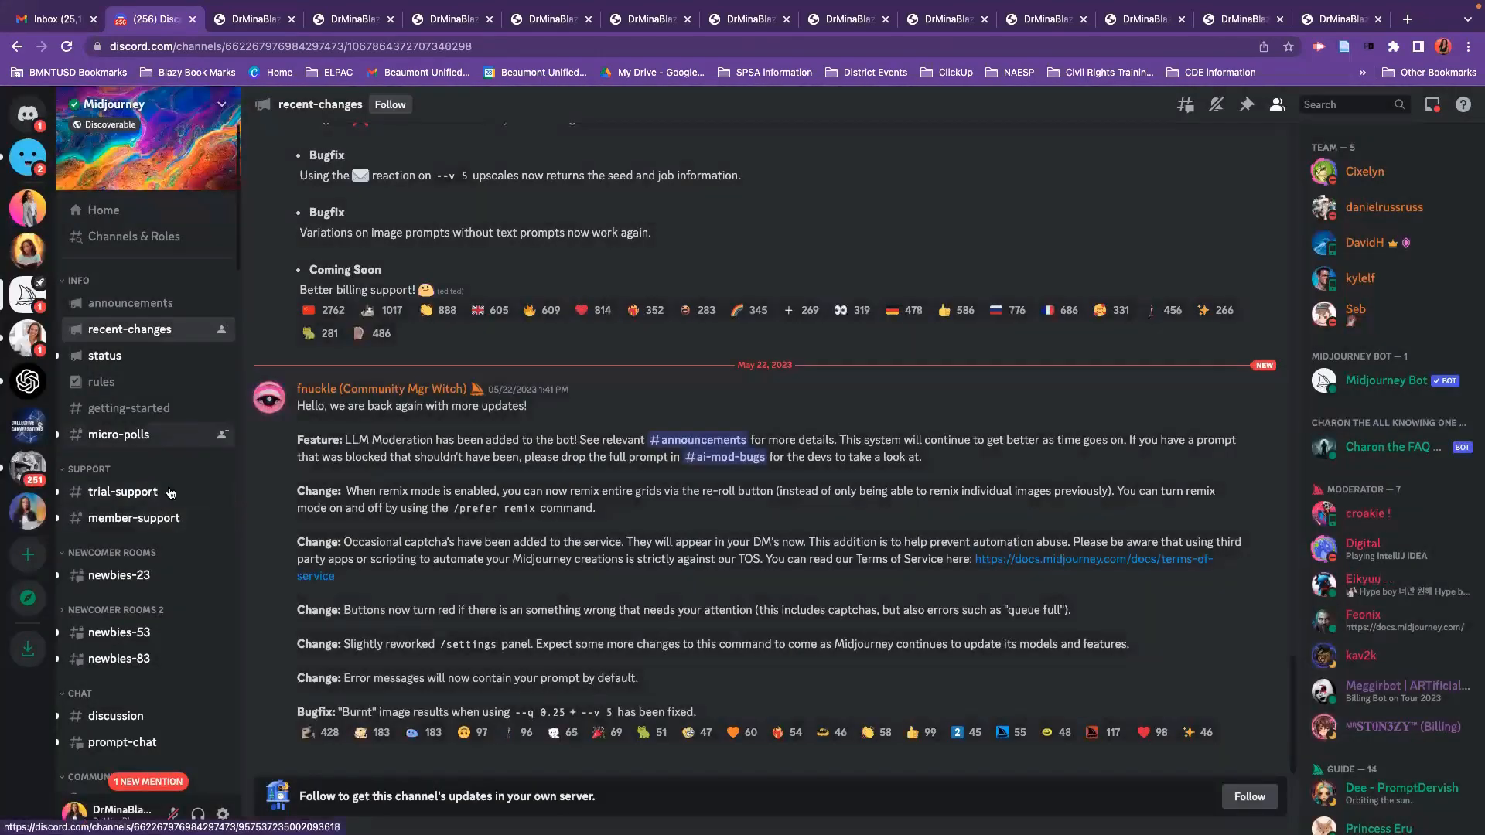
- Check the active threads of the newcomer rooms and open the newbies-83 channel
scroll(178, 555, down, 3)
mouse_move(178, 554)
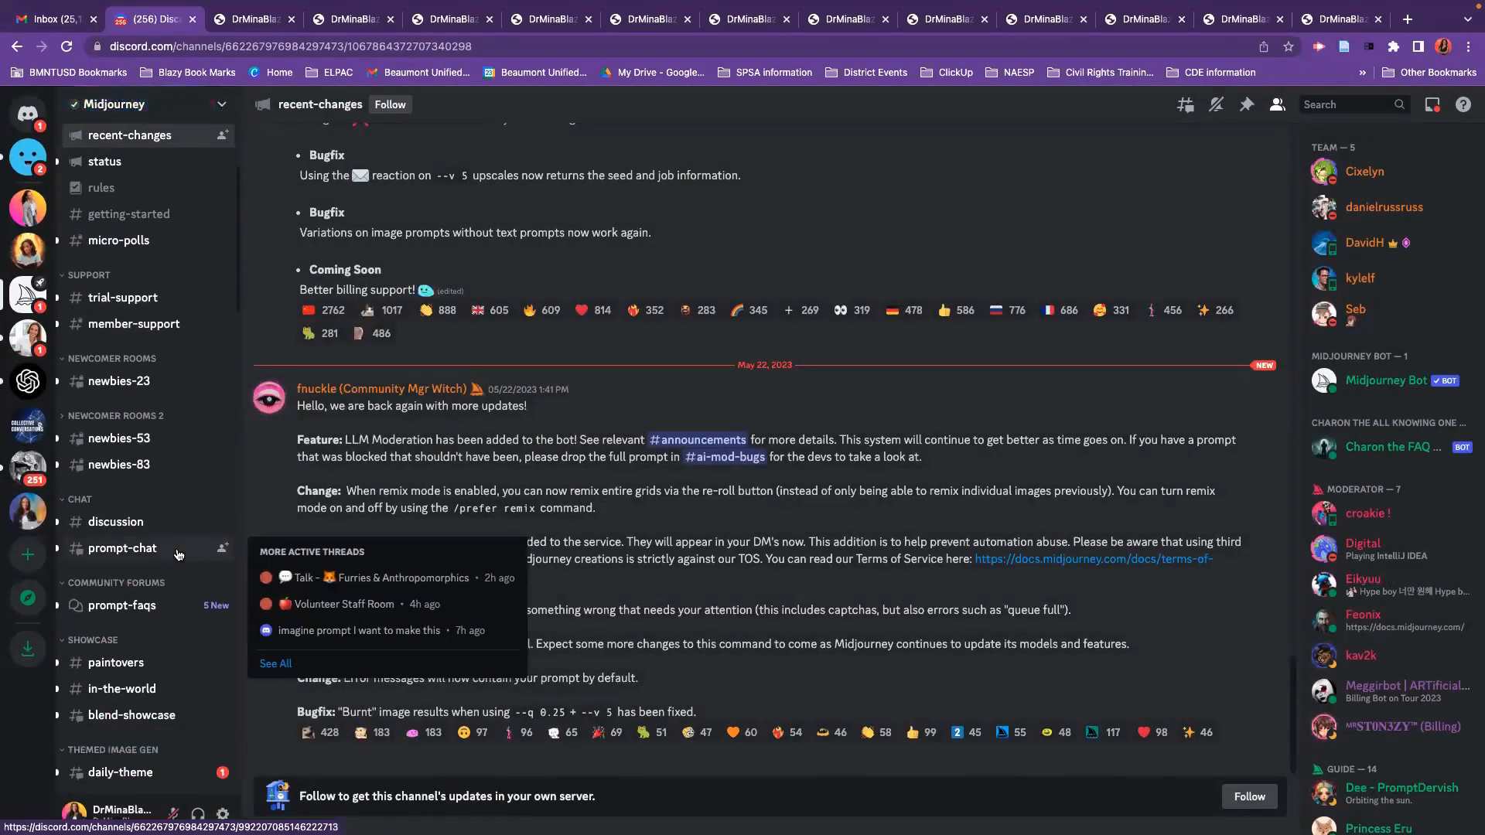
mouse_move(129, 389)
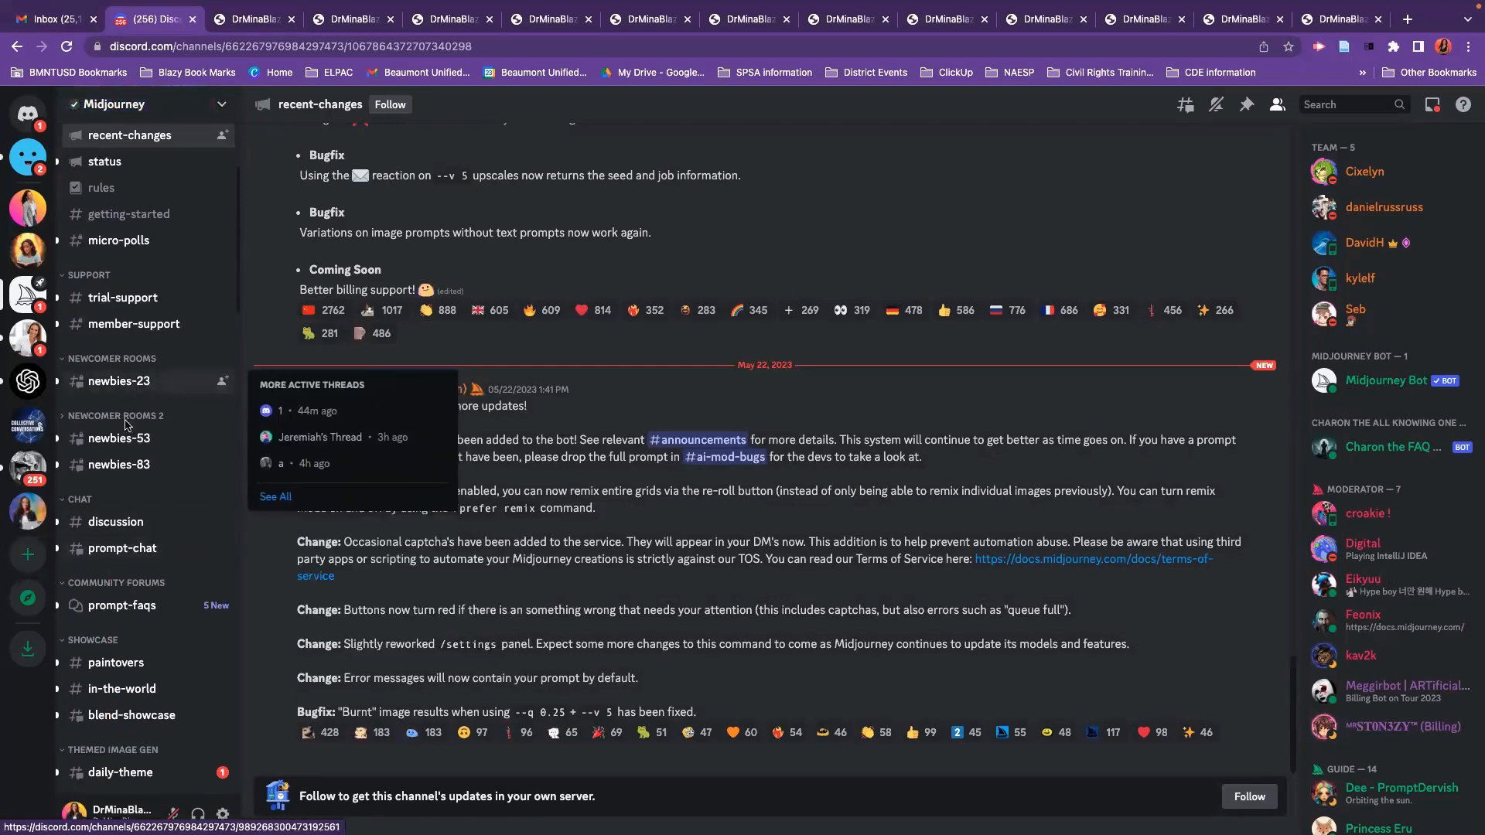
mouse_move(126, 443)
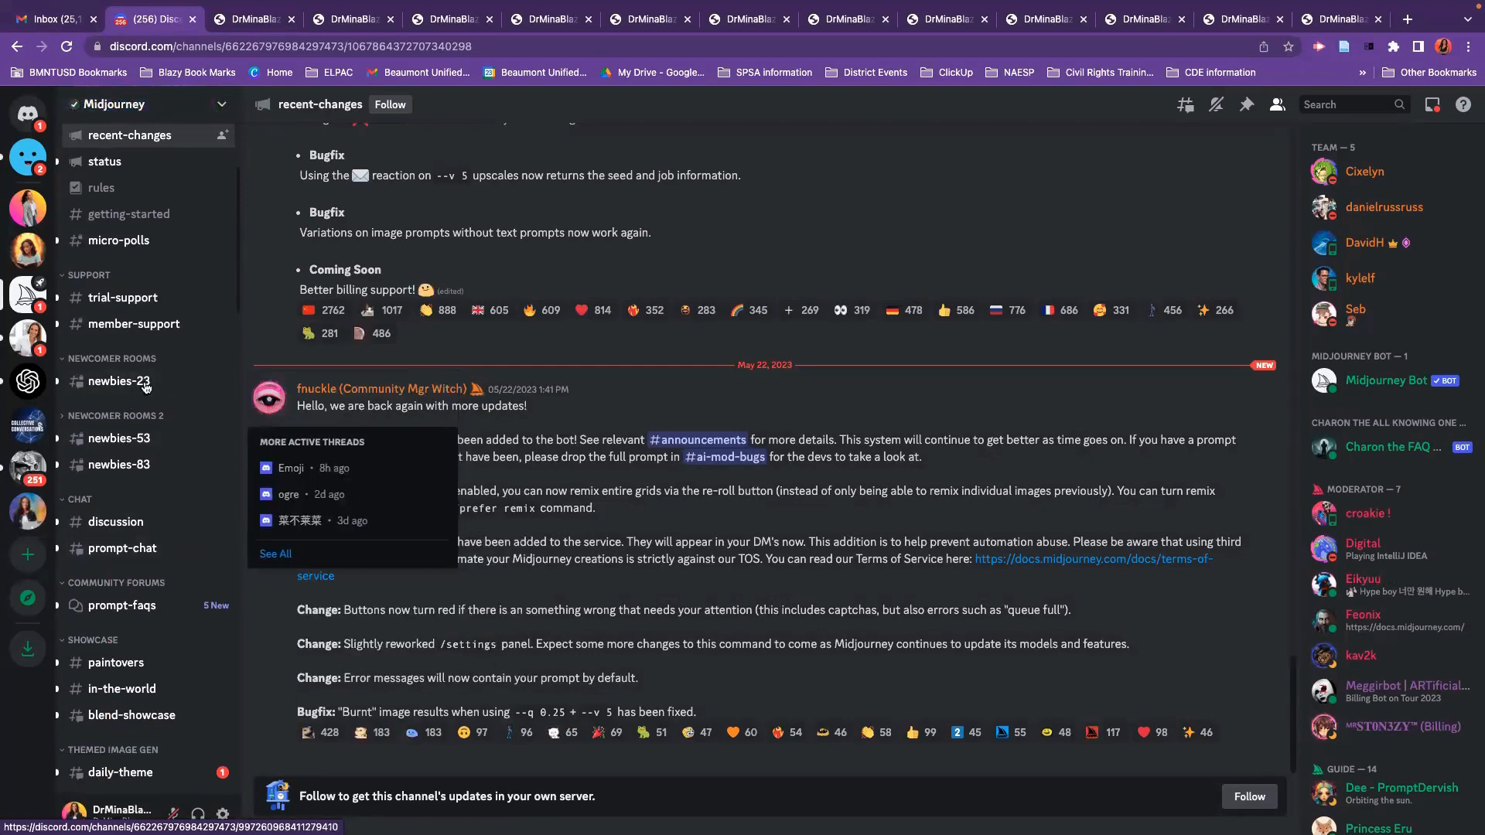
mouse_move(123, 474)
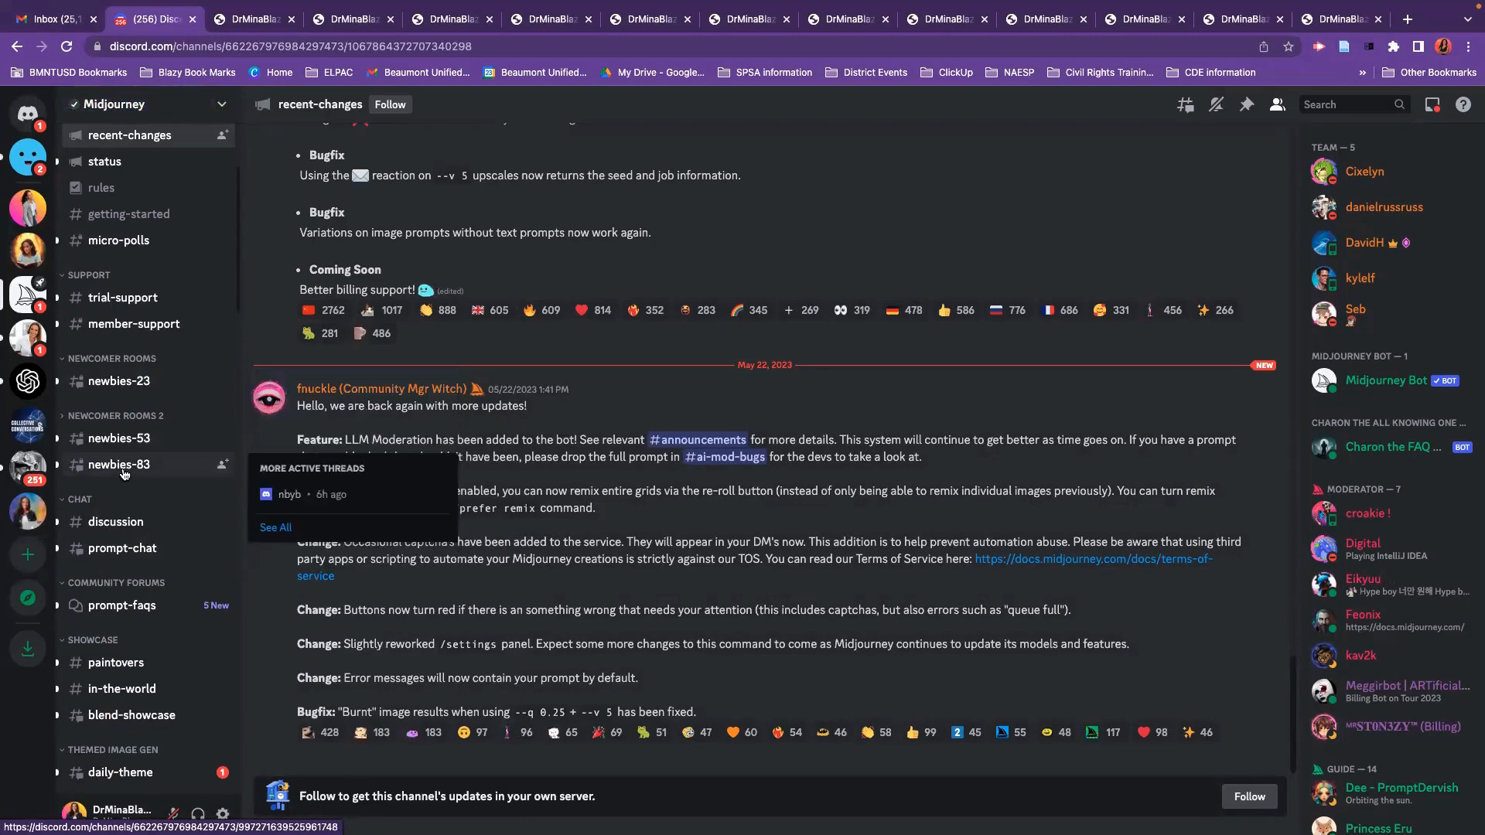
click(124, 468)
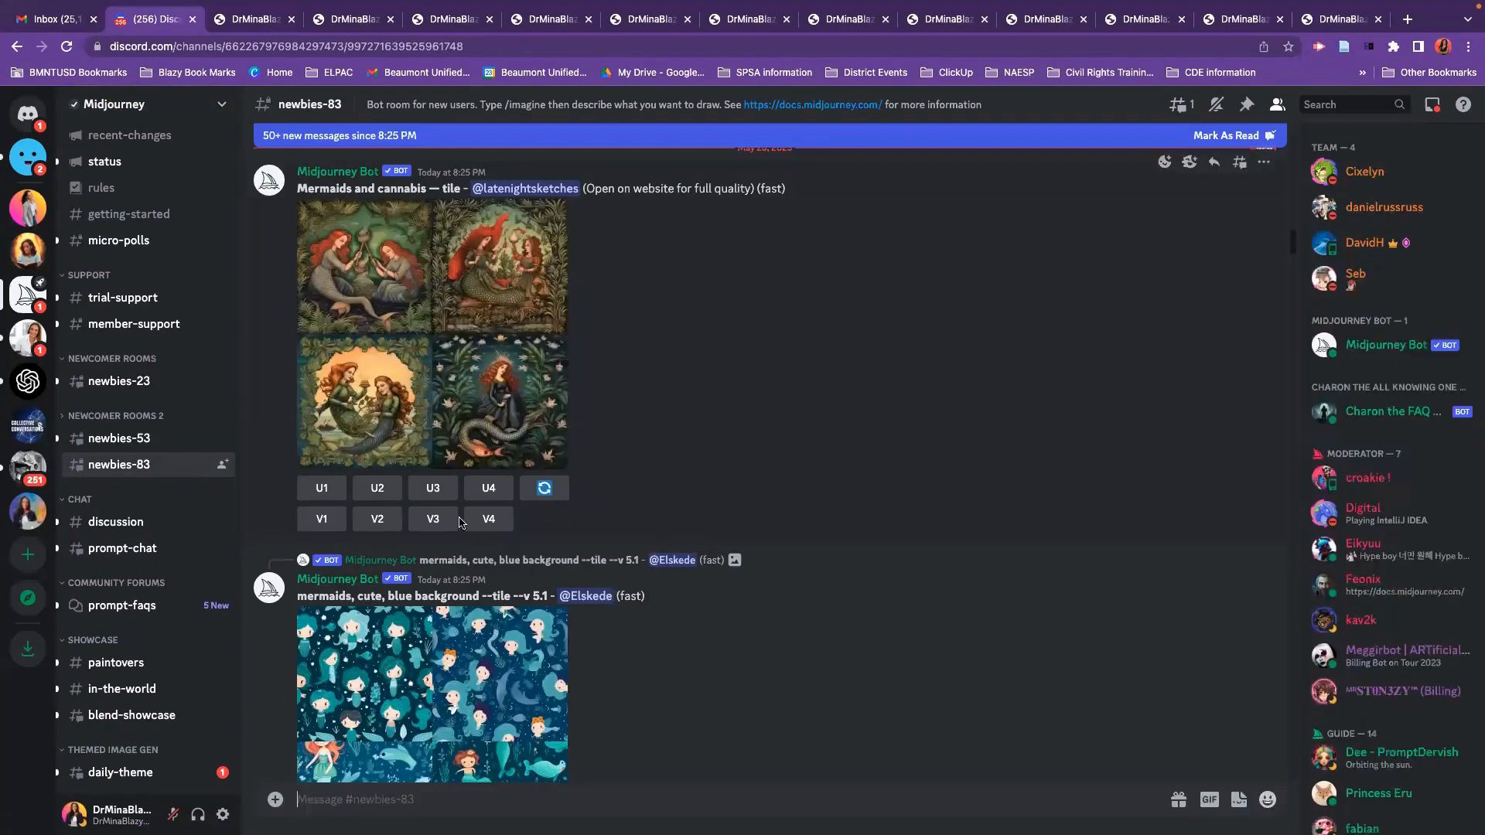
- Browse the prompts and image grids that other members generated in newbies-83
scroll(523, 442, up, 1)
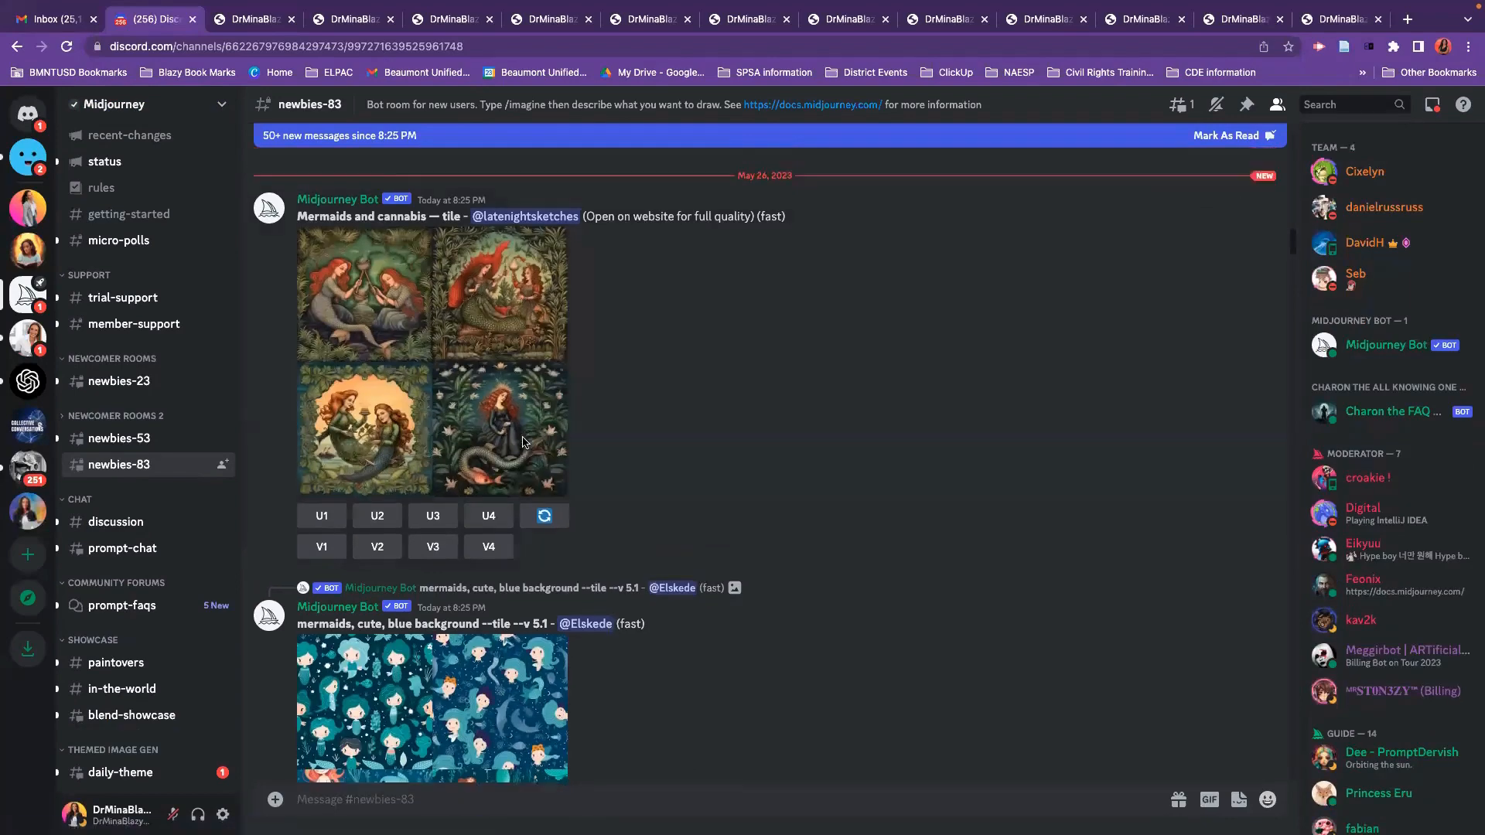
scroll(524, 442, up, 3)
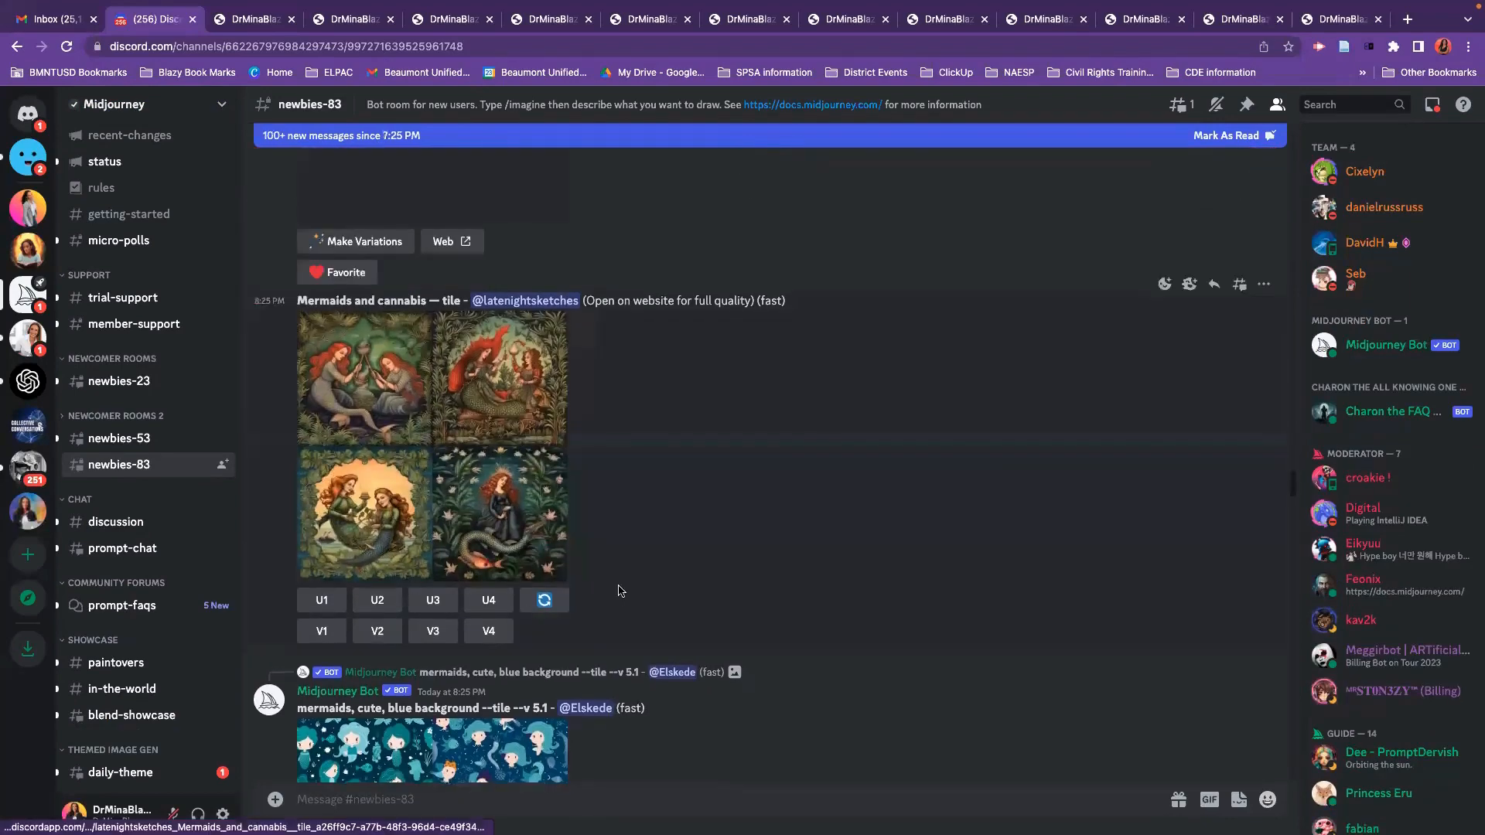
scroll(618, 591, down, 10)
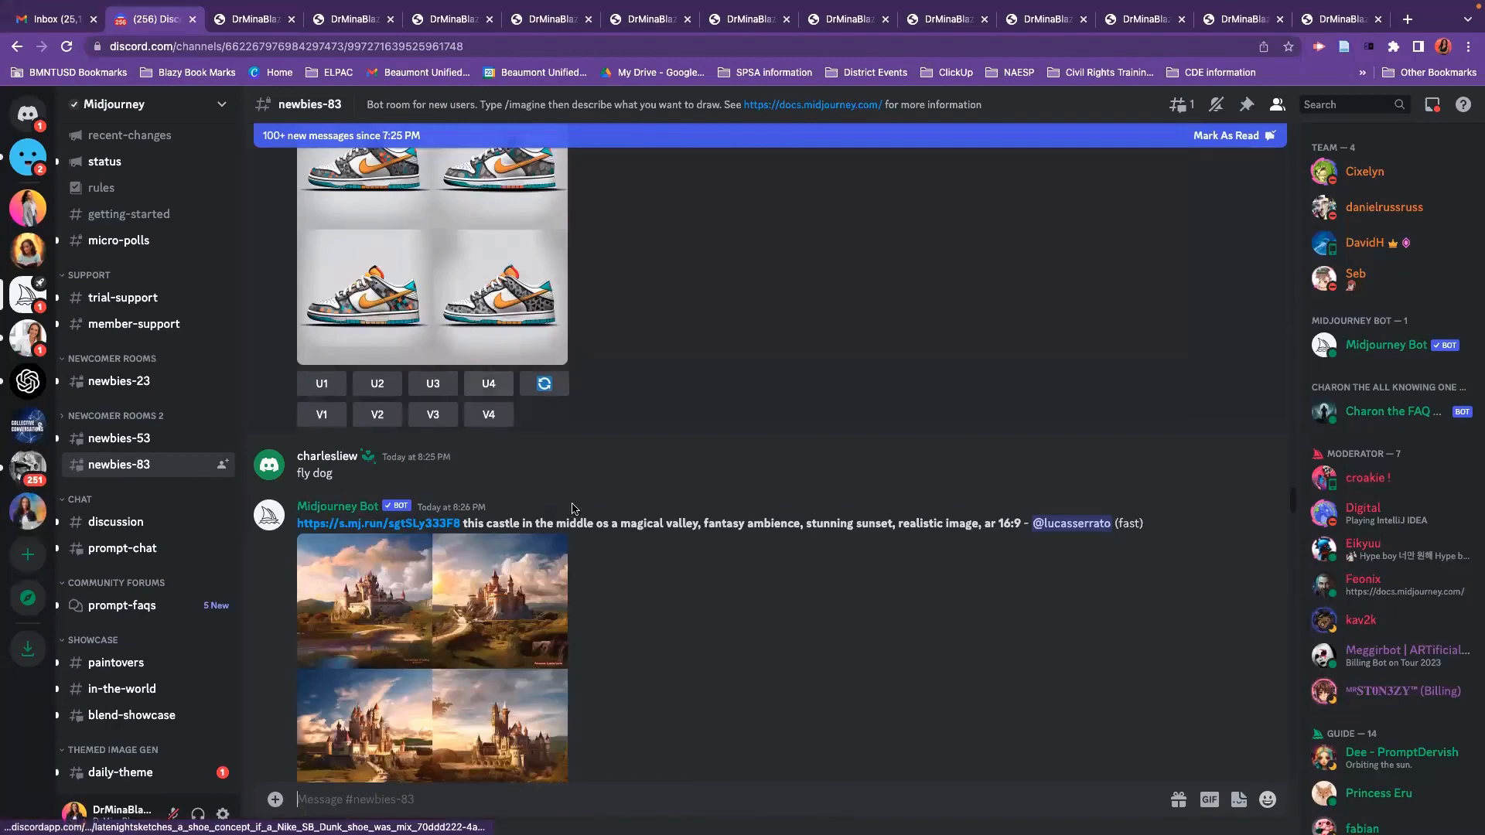
- Upscale the first image of the Nike SB Dunk and Croc shoe concept and go to the newest messages in newbies-83
scroll(523, 534, up, 2)
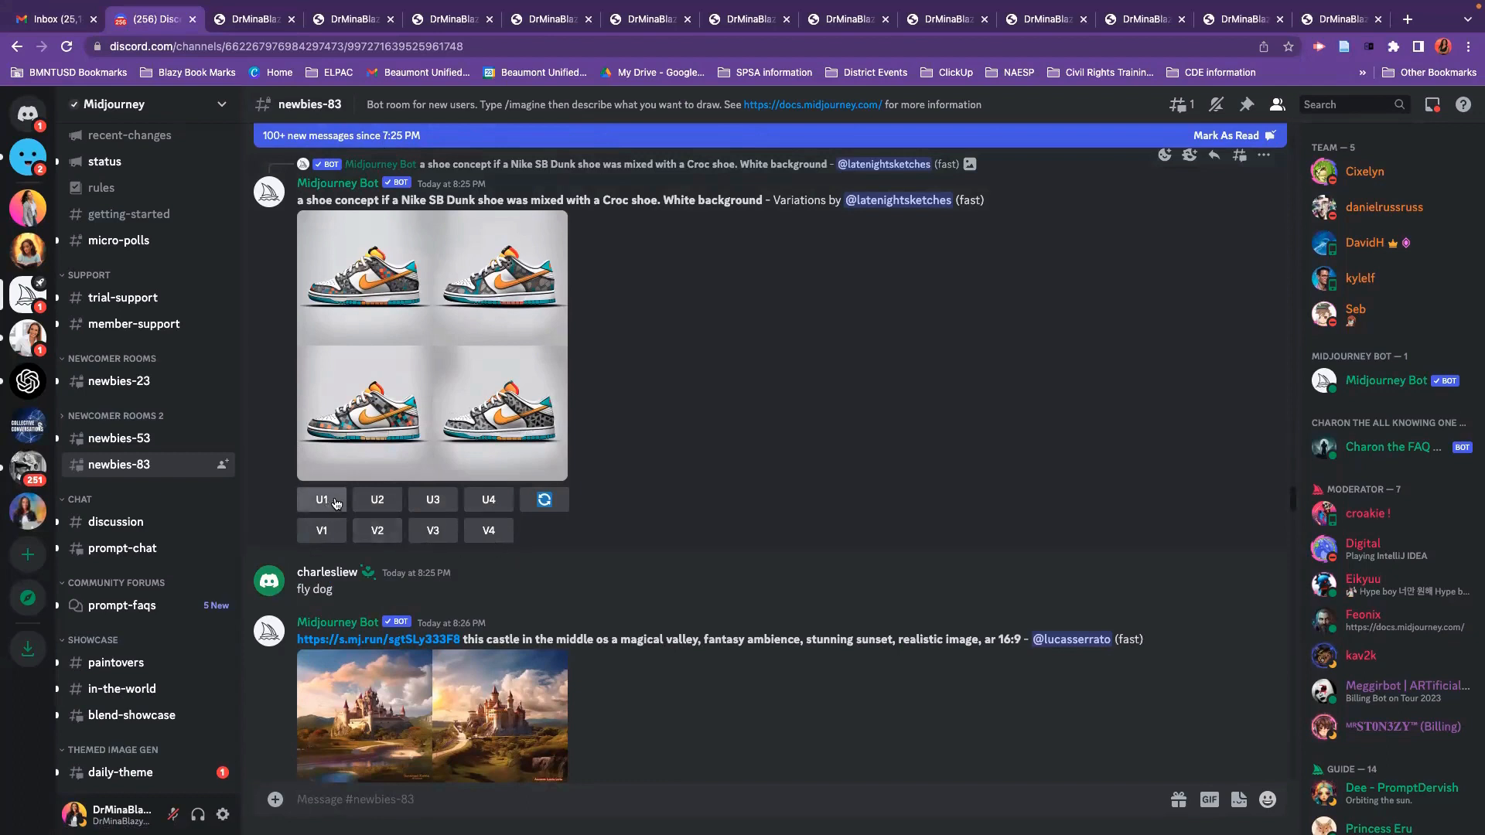
click(336, 503)
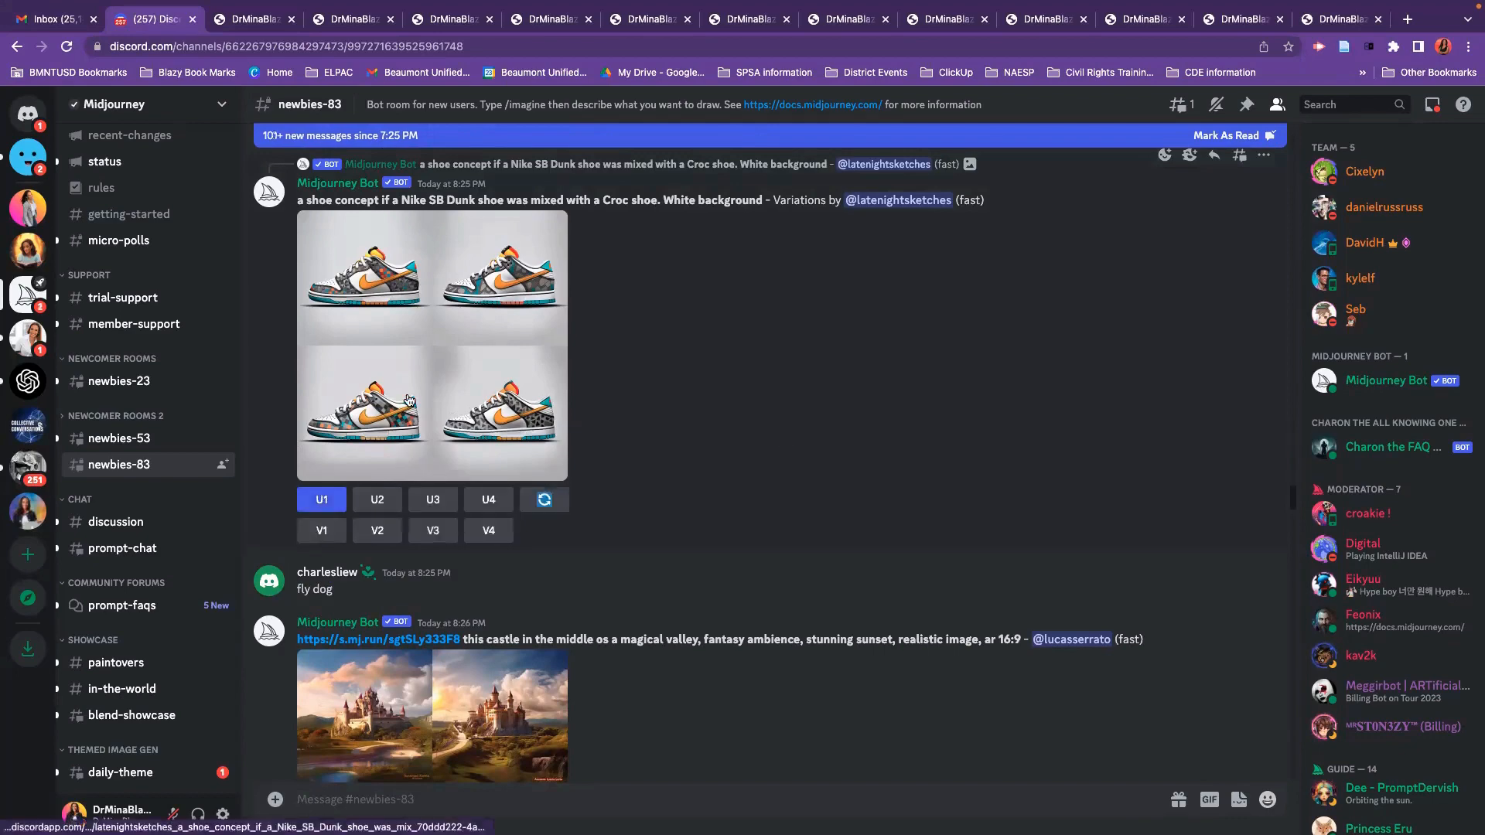
scroll(1282, 401, down, 10)
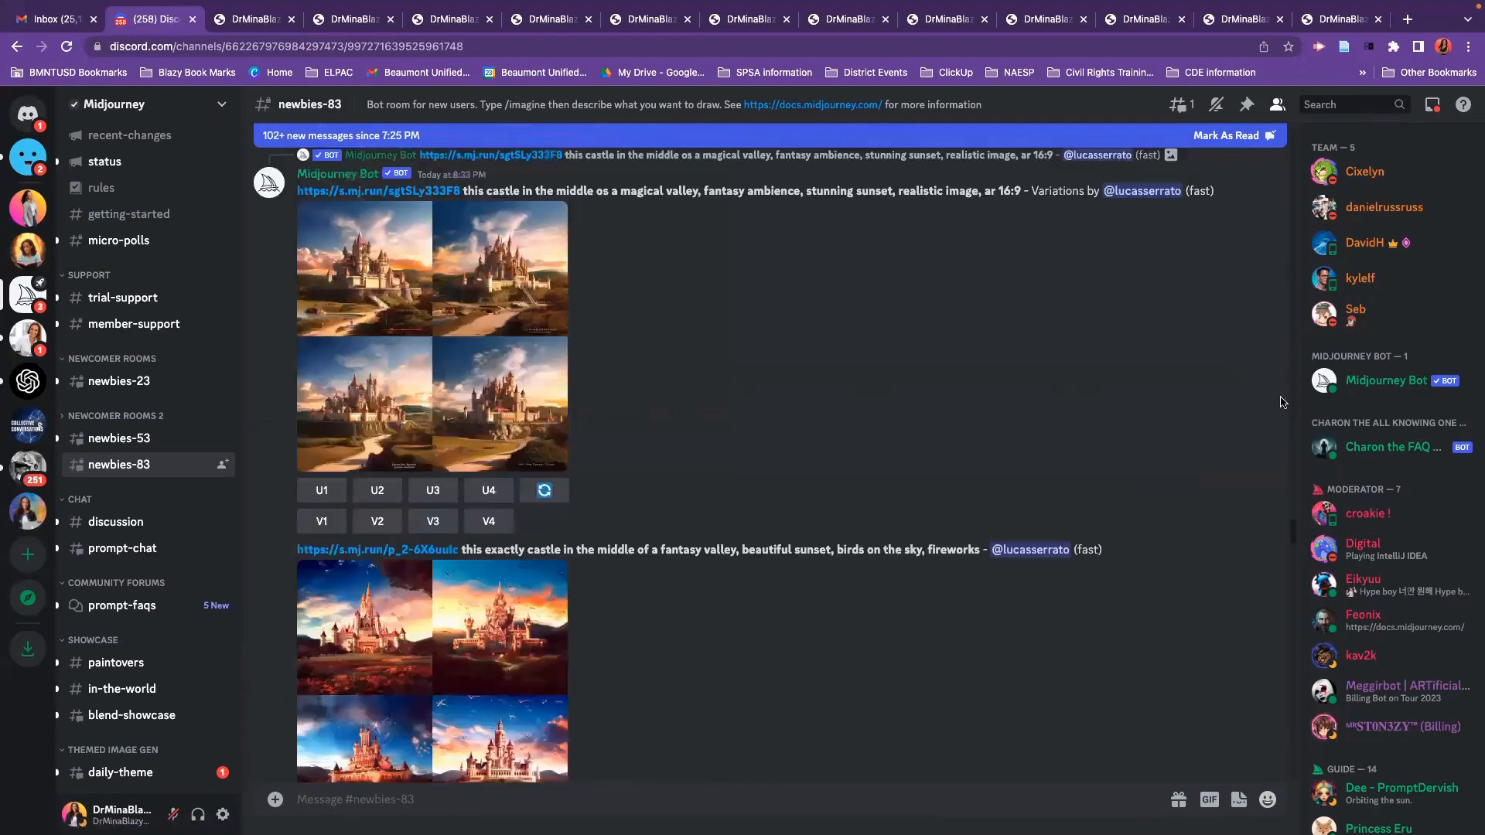
drag(1292, 544, 1286, 705)
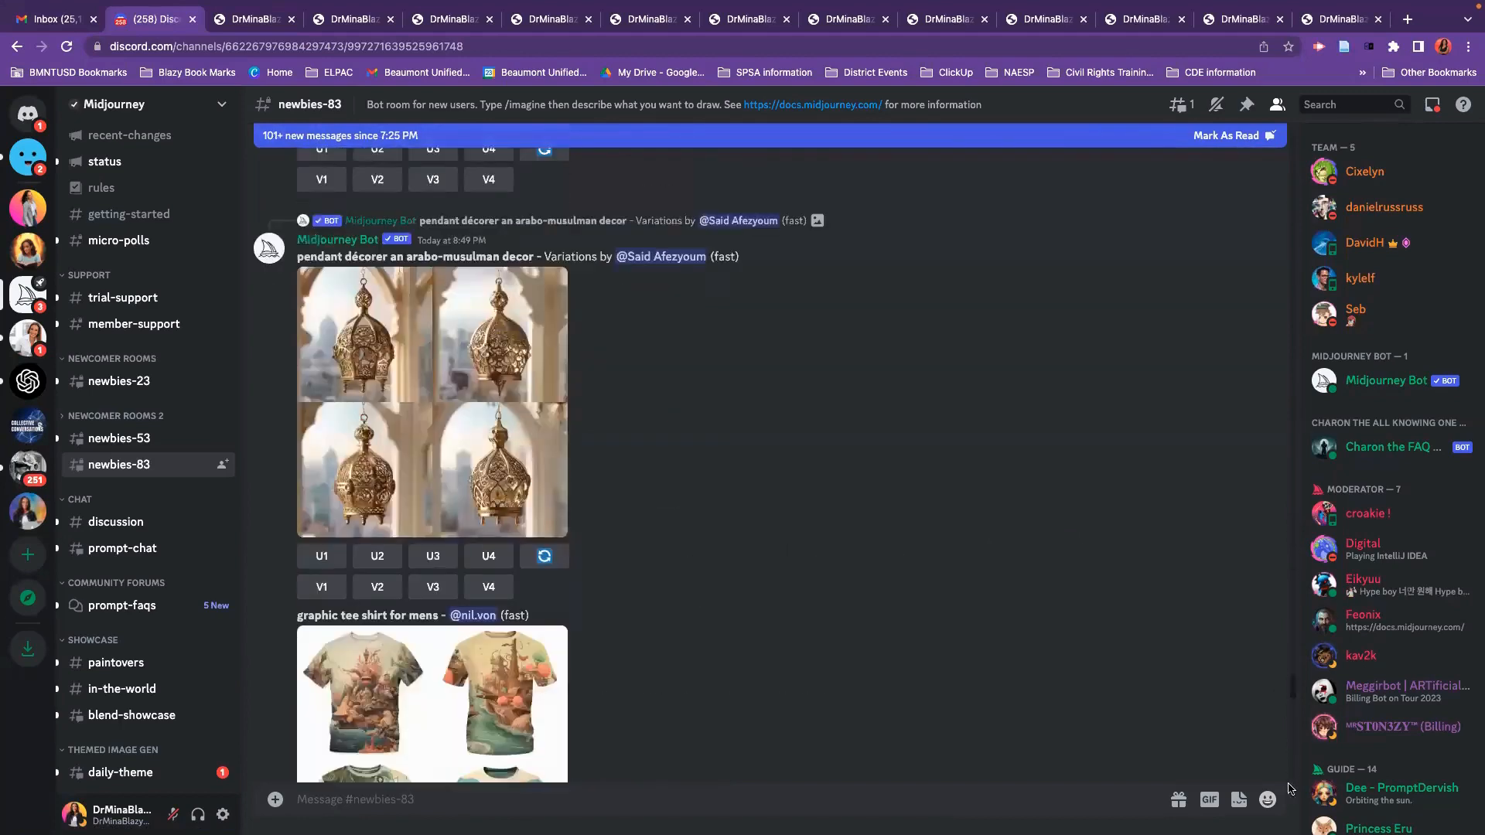
drag(1288, 789, 1288, 795)
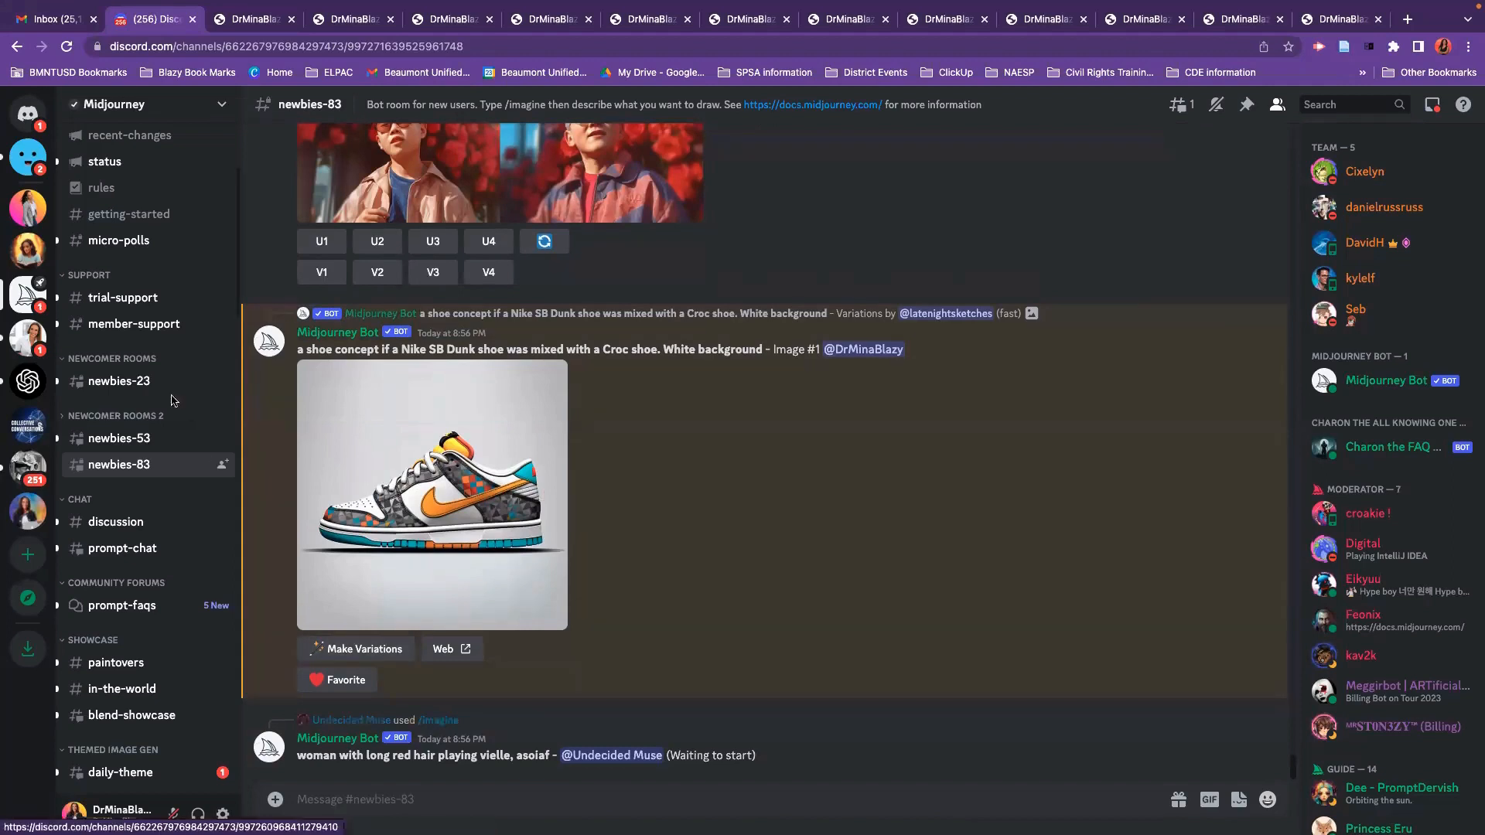
- Switch to the Book characters server and start the Midjourney Bot's /imagine command in its general channel
click(29, 265)
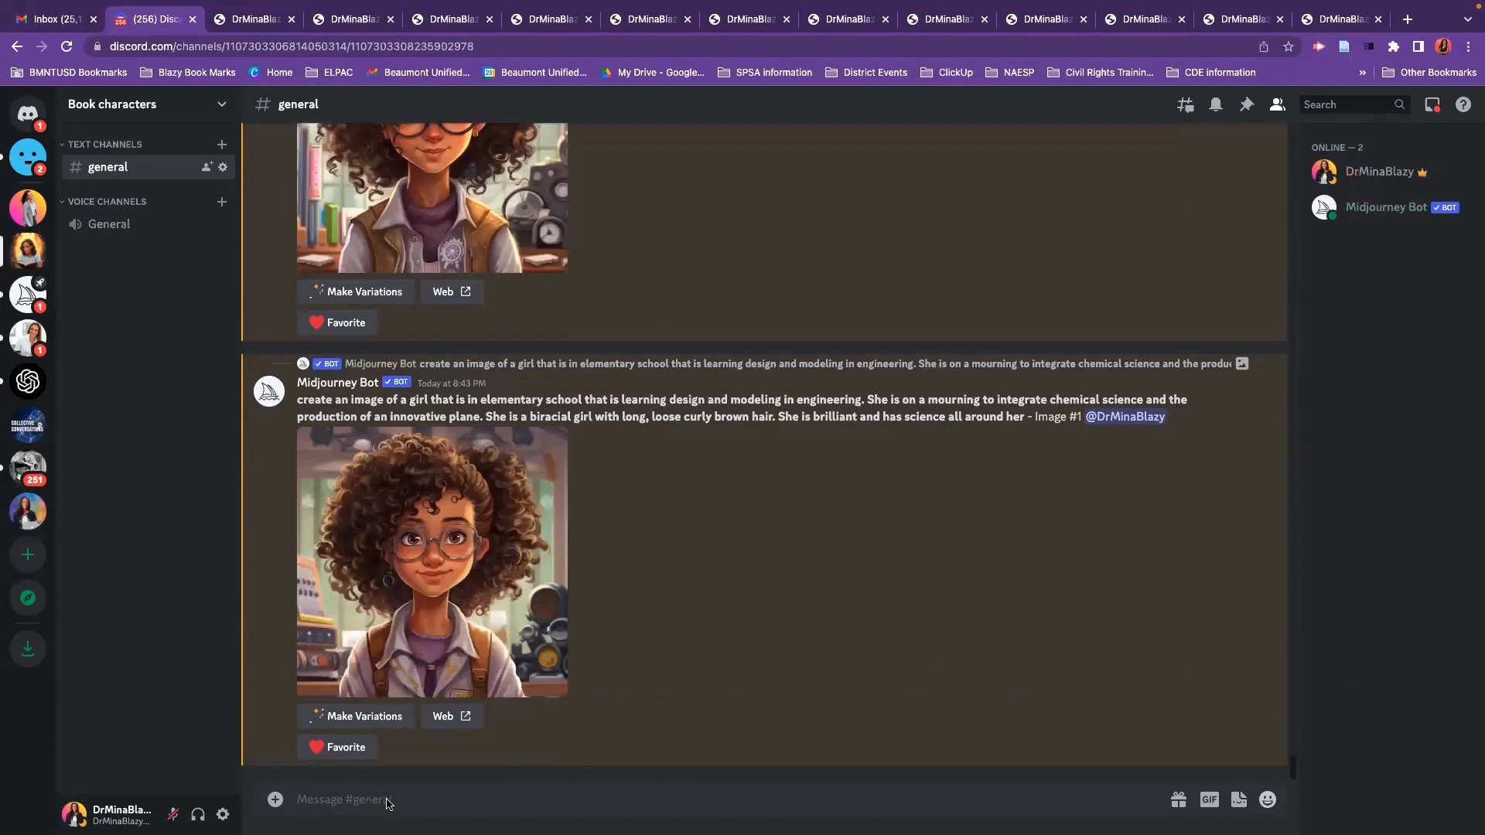
text(/)
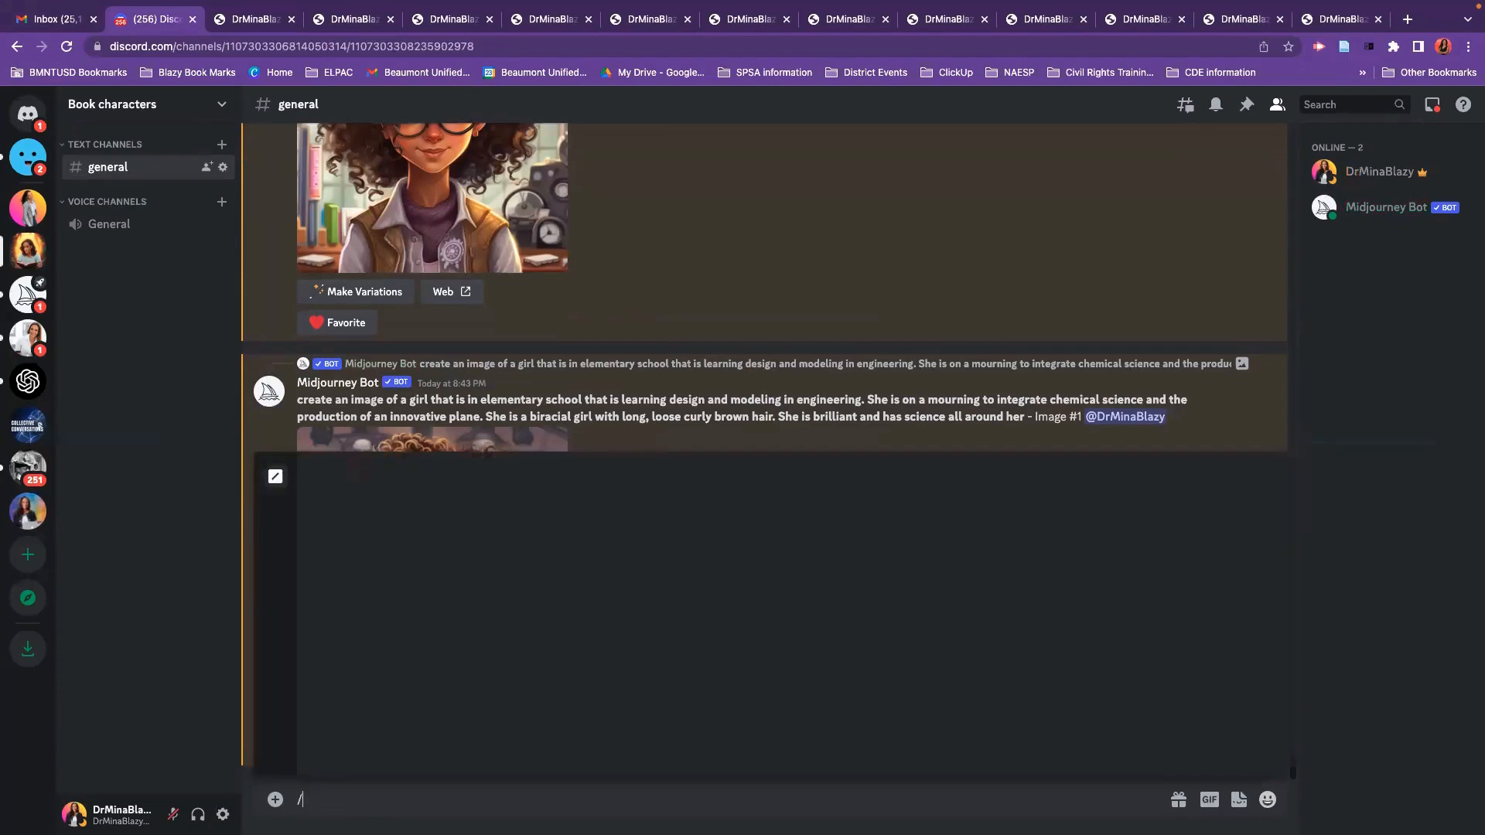
text(imgaine)
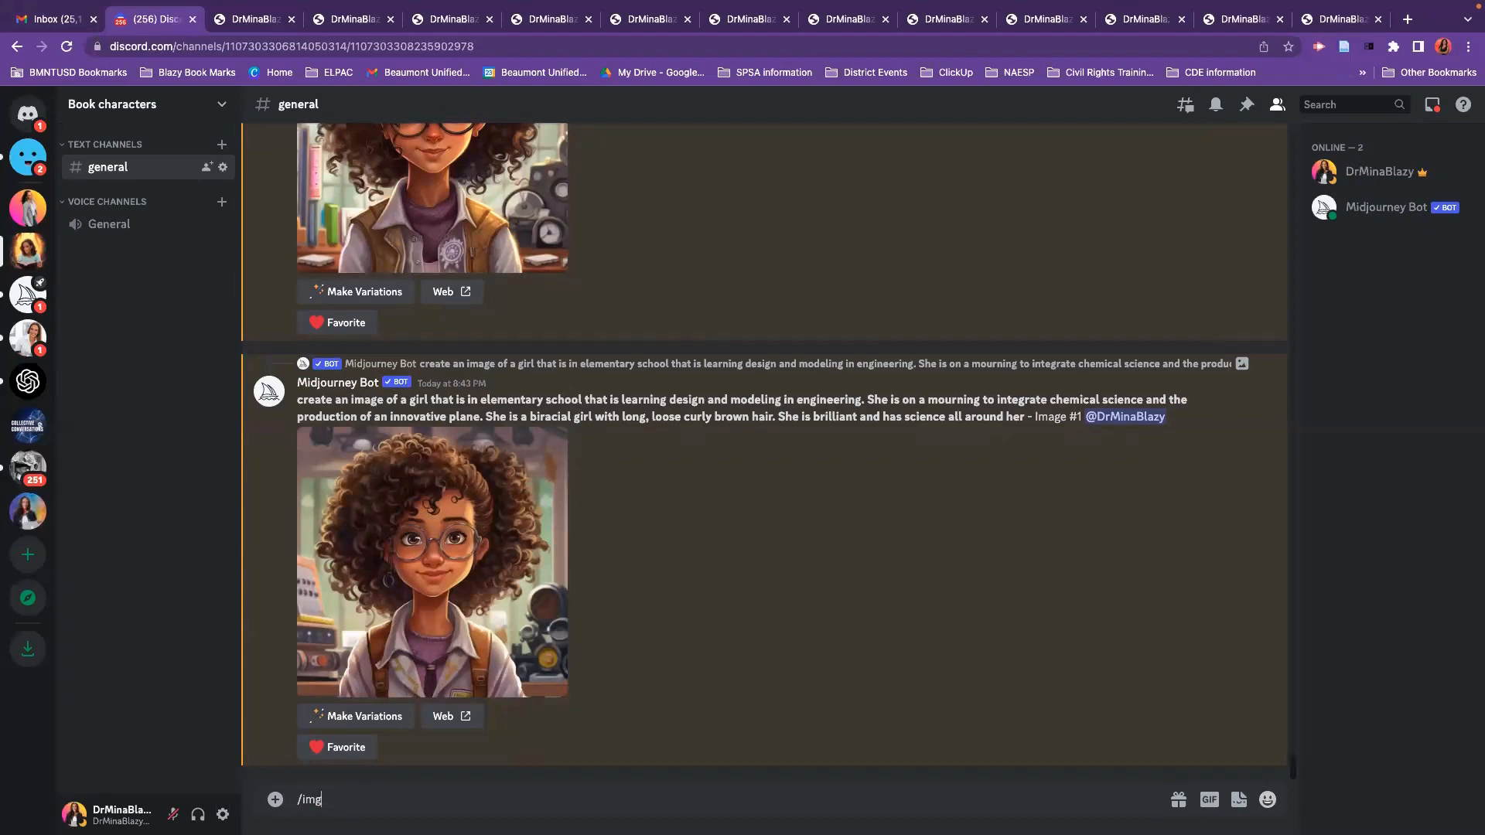
key(BackSpace)
text(agine)
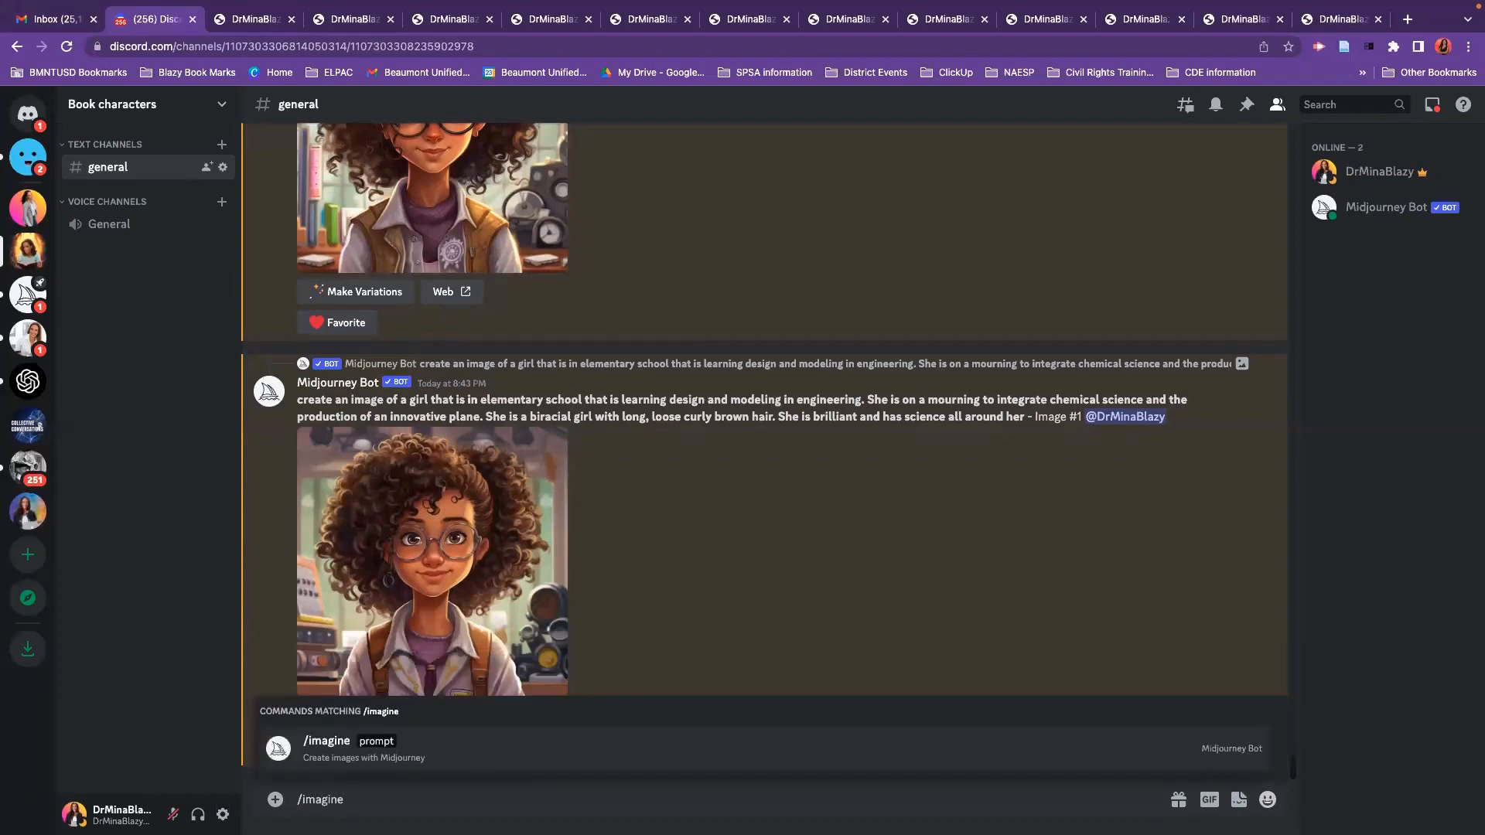
click(387, 747)
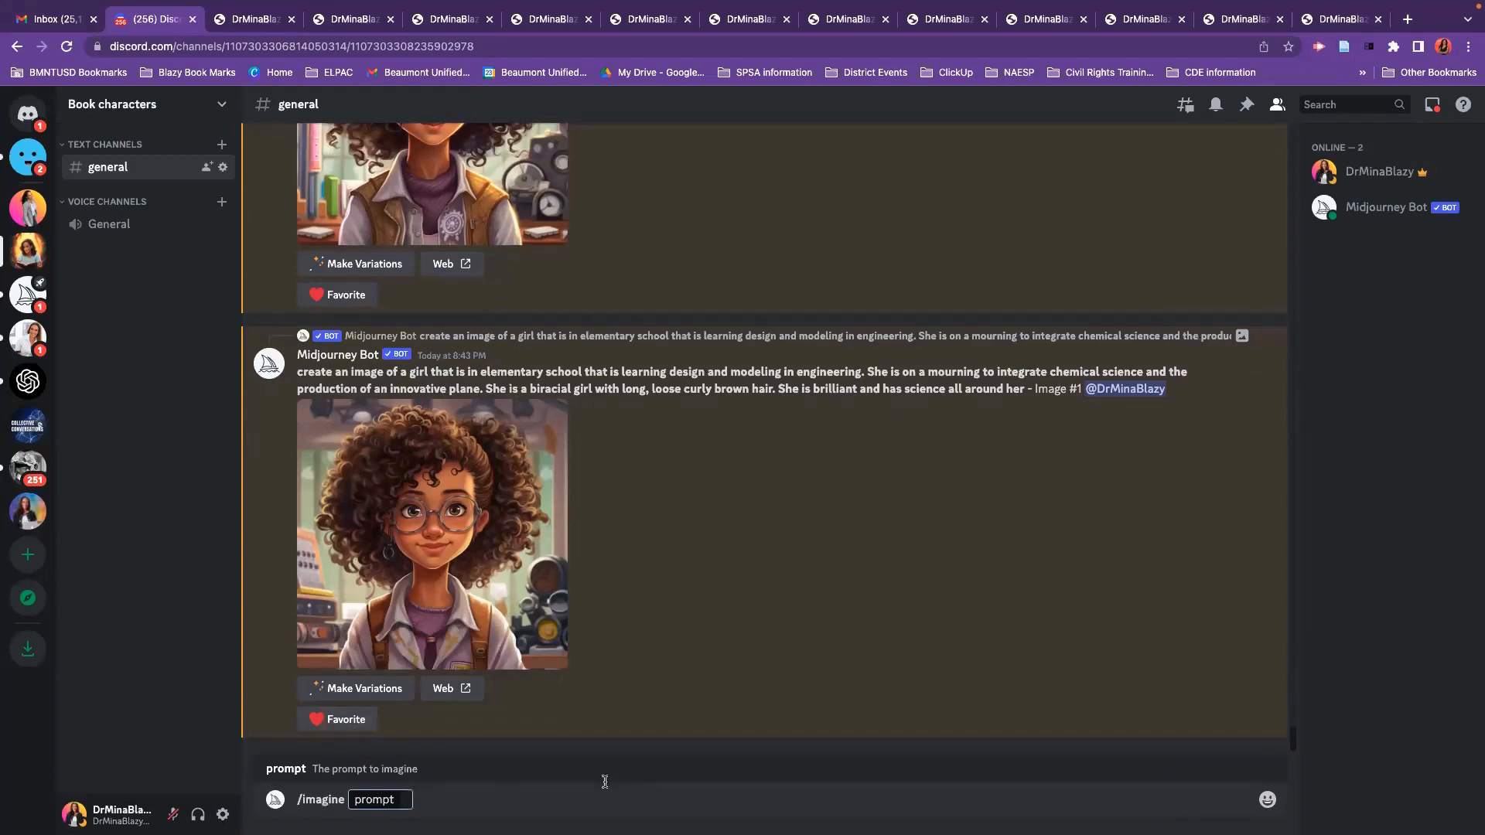
- Submit the prompt "Create a classroom environment that showcases teachers and students using generative artifical intelligence and having fun learning"
text(Create a class)
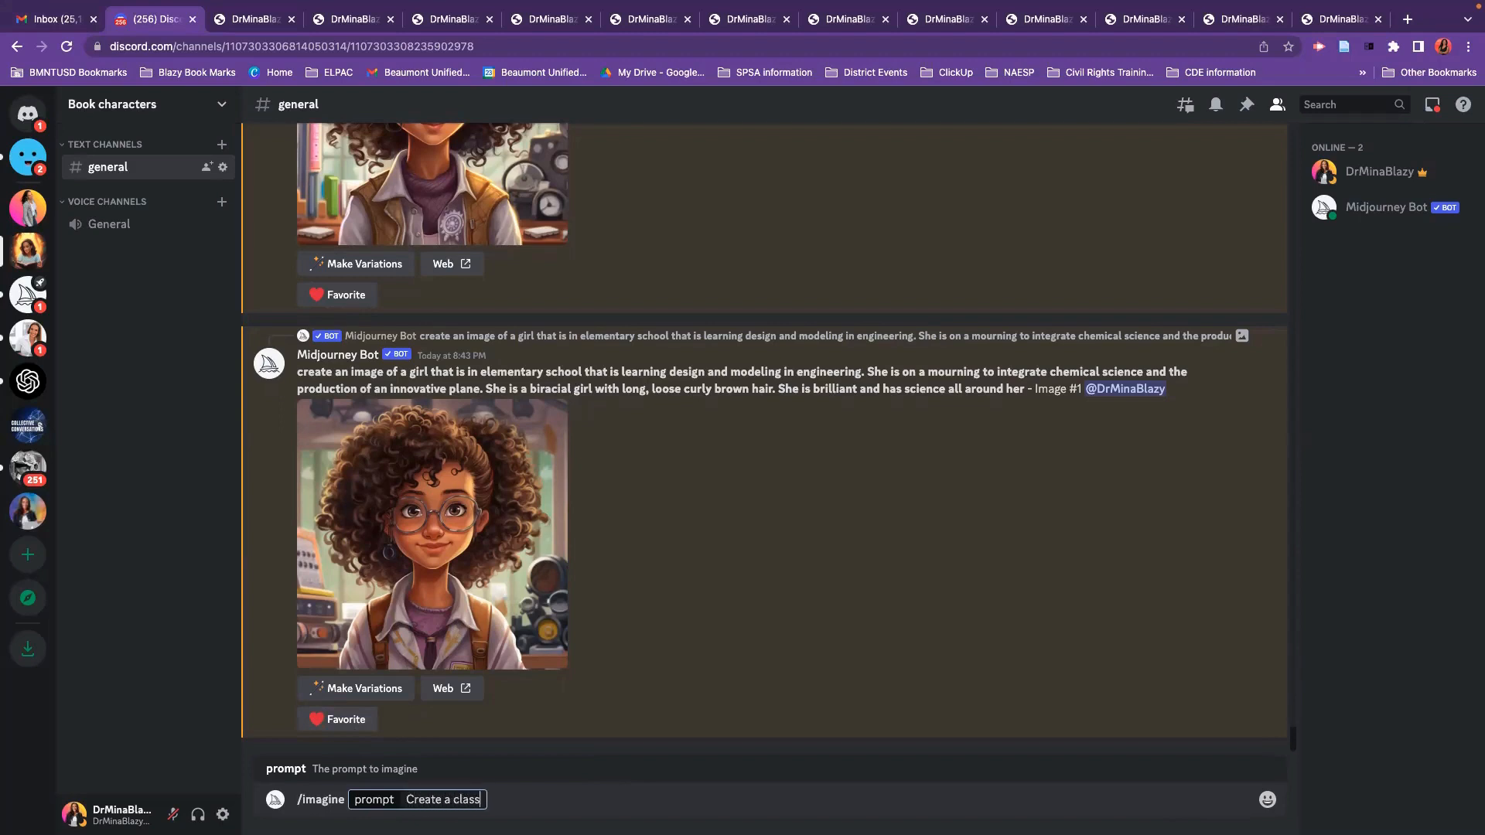
text(room environment htat)
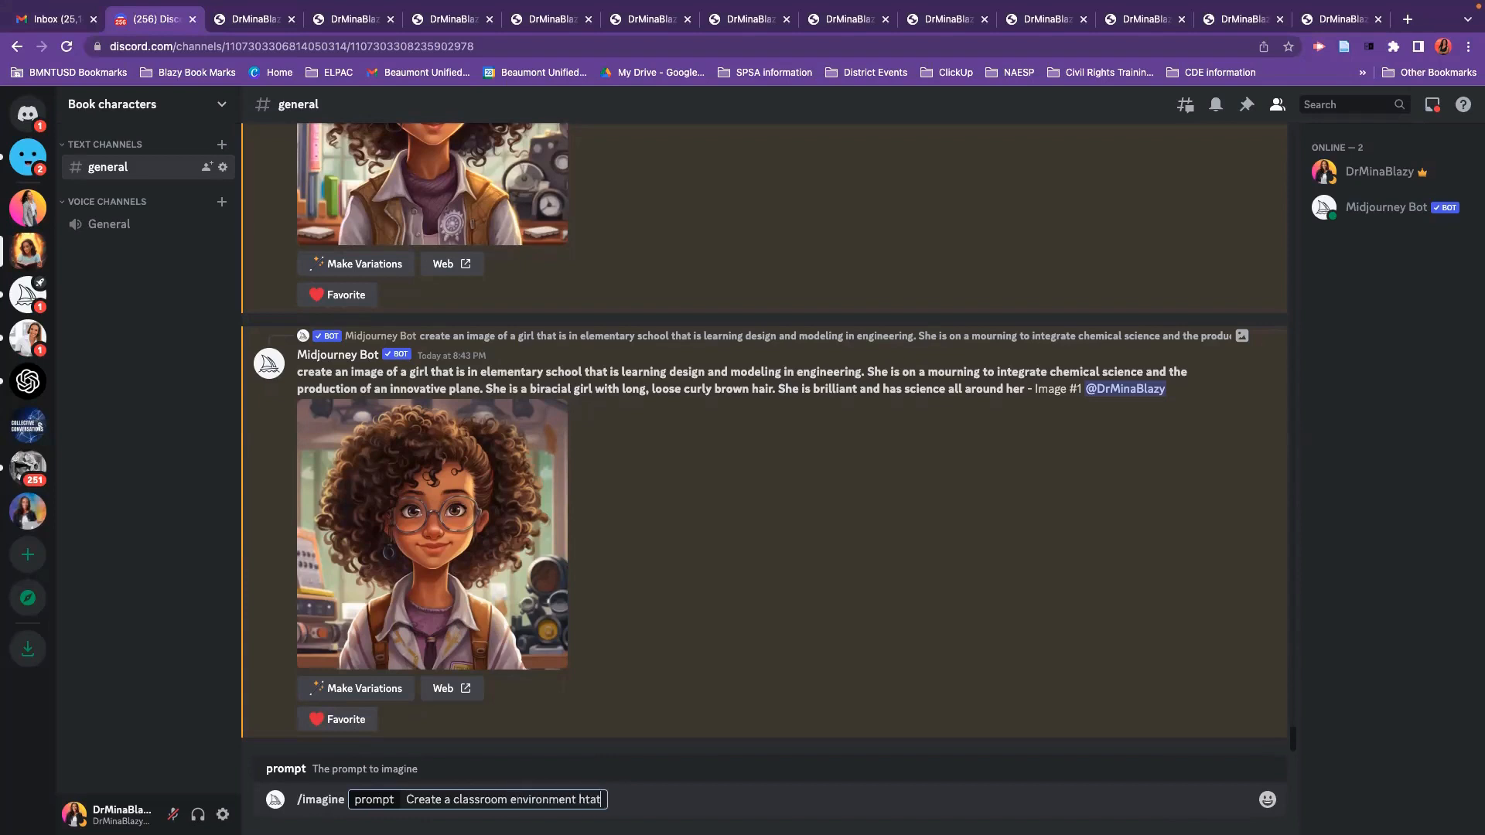
key(BackSpace)
key(BackSpace)
key(BackSpace)
key(BackSpace)
text(that showcases)
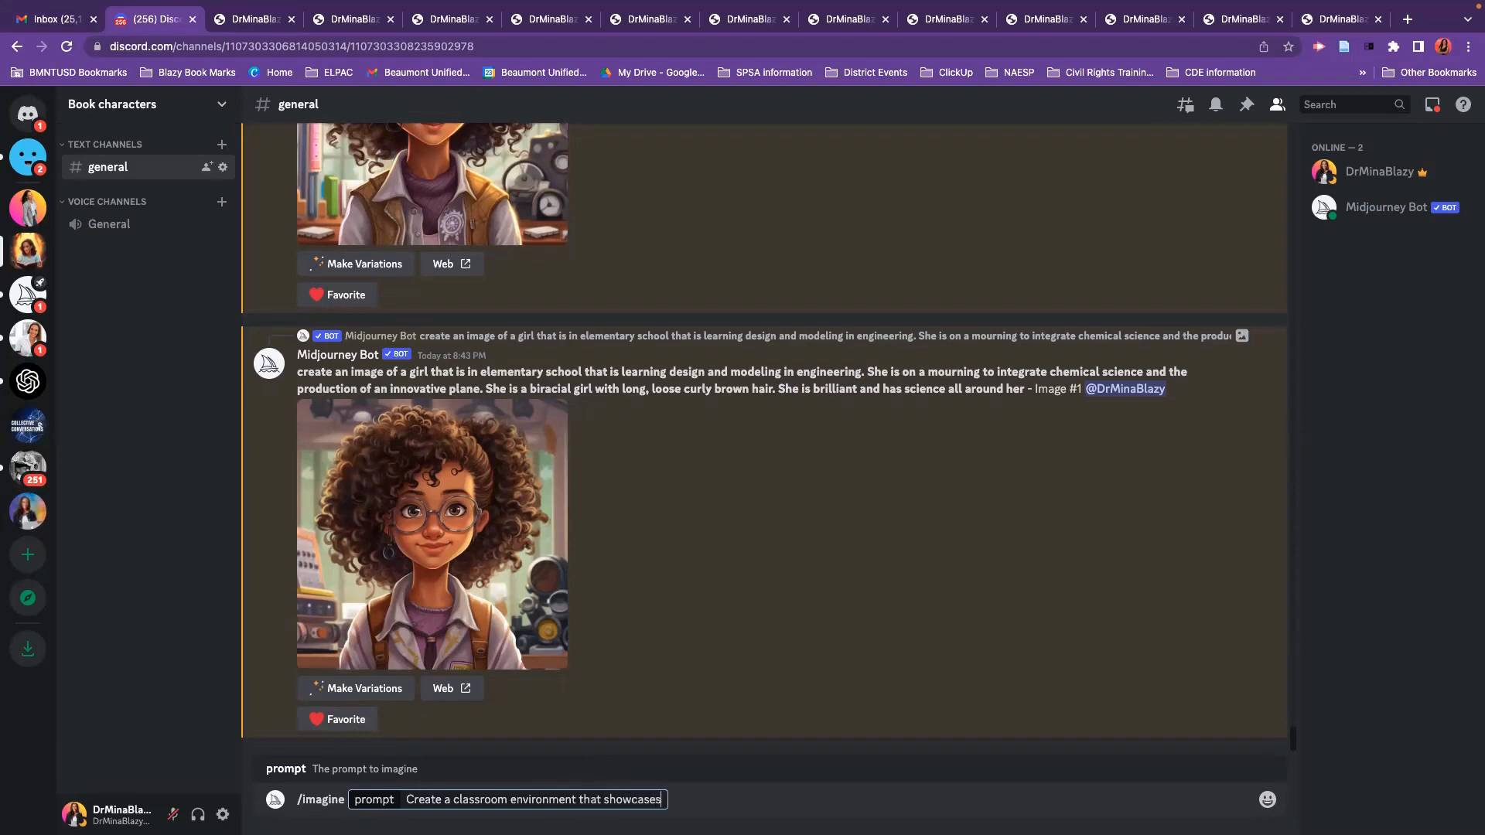
text( teachers and stu)
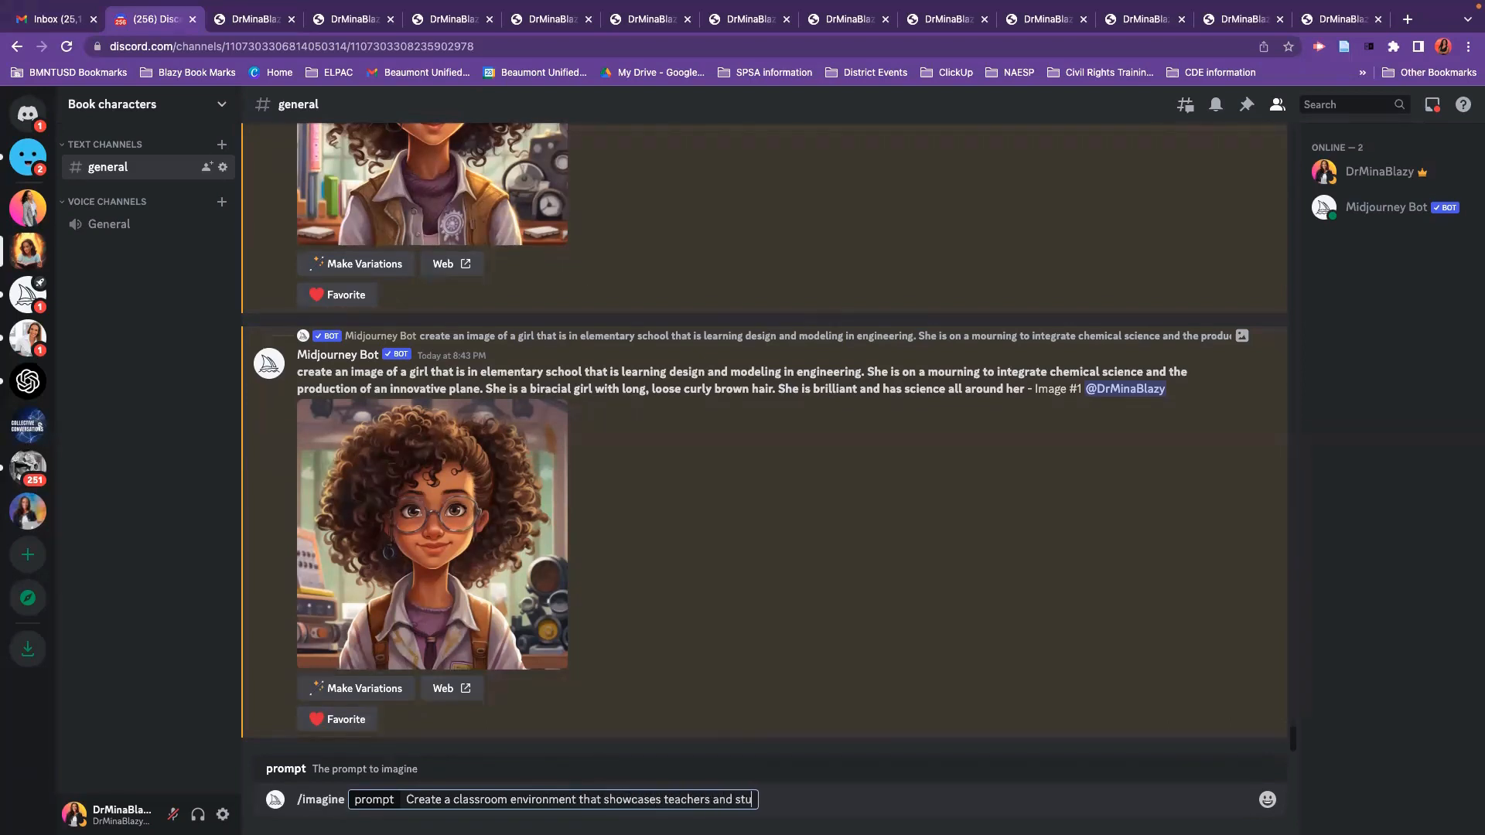
text(dents using gener)
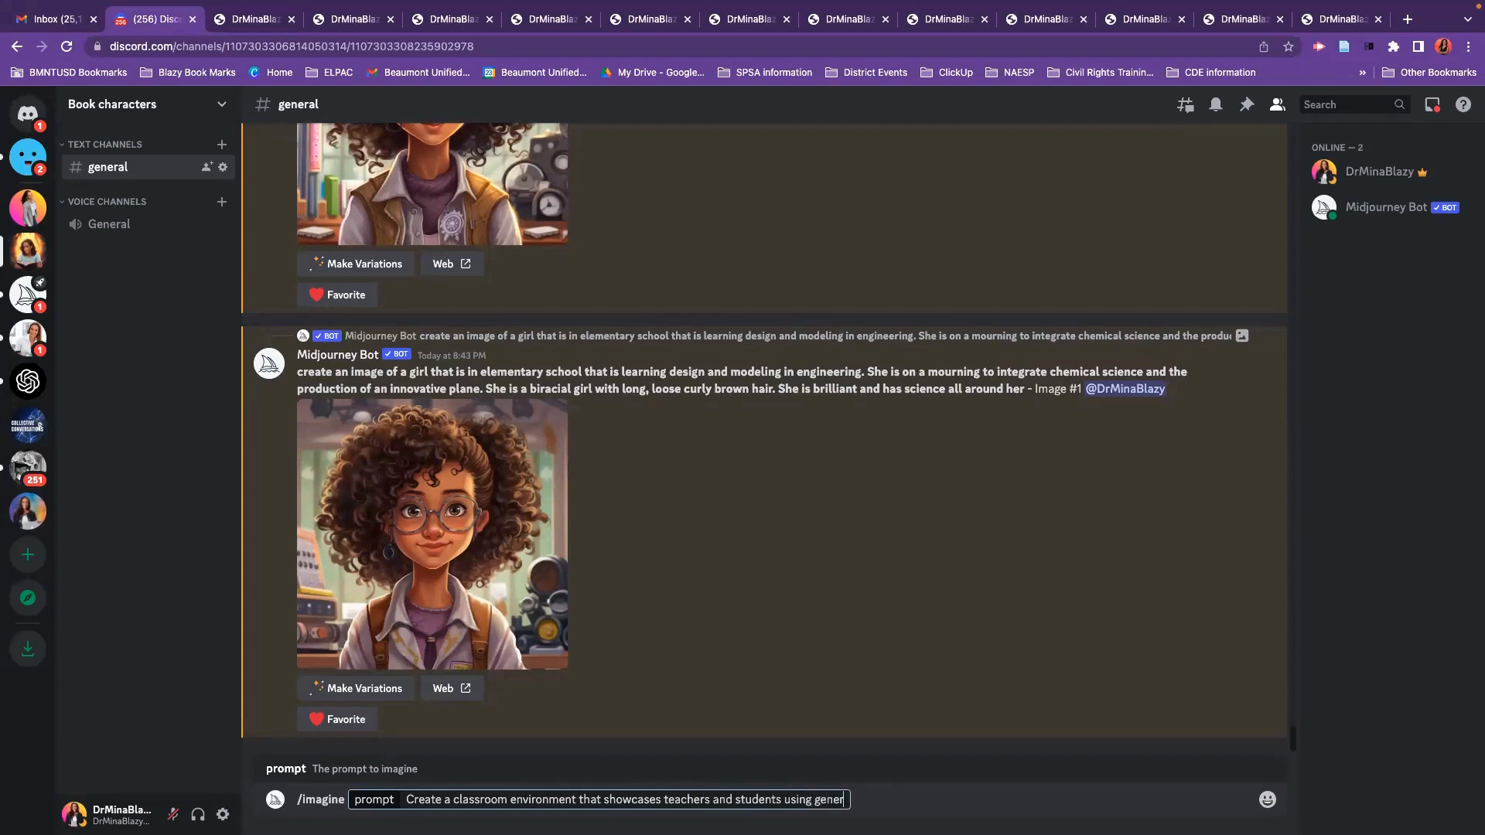
text(ative artifical intell)
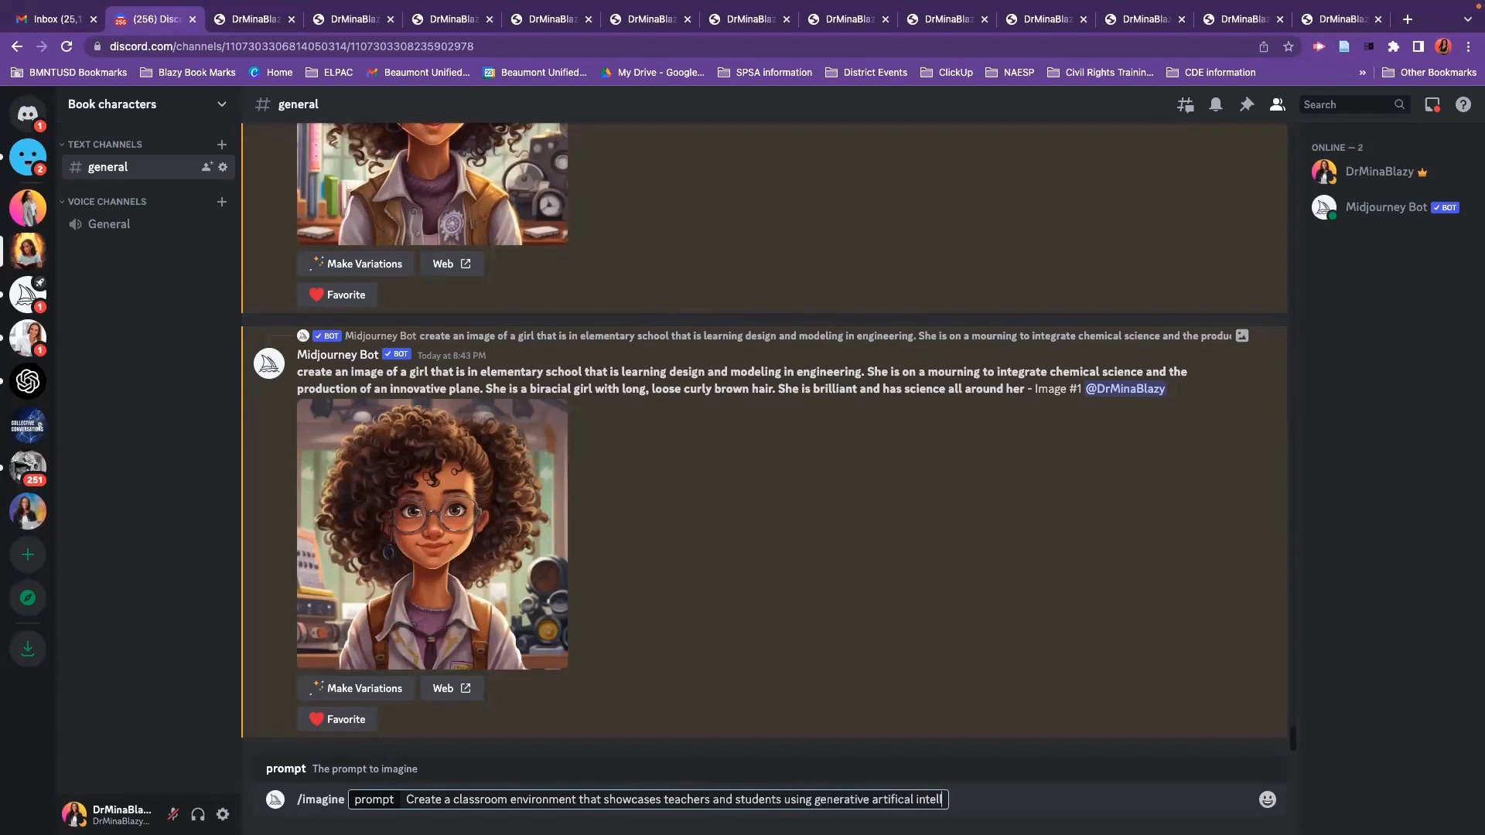
text(igence and )
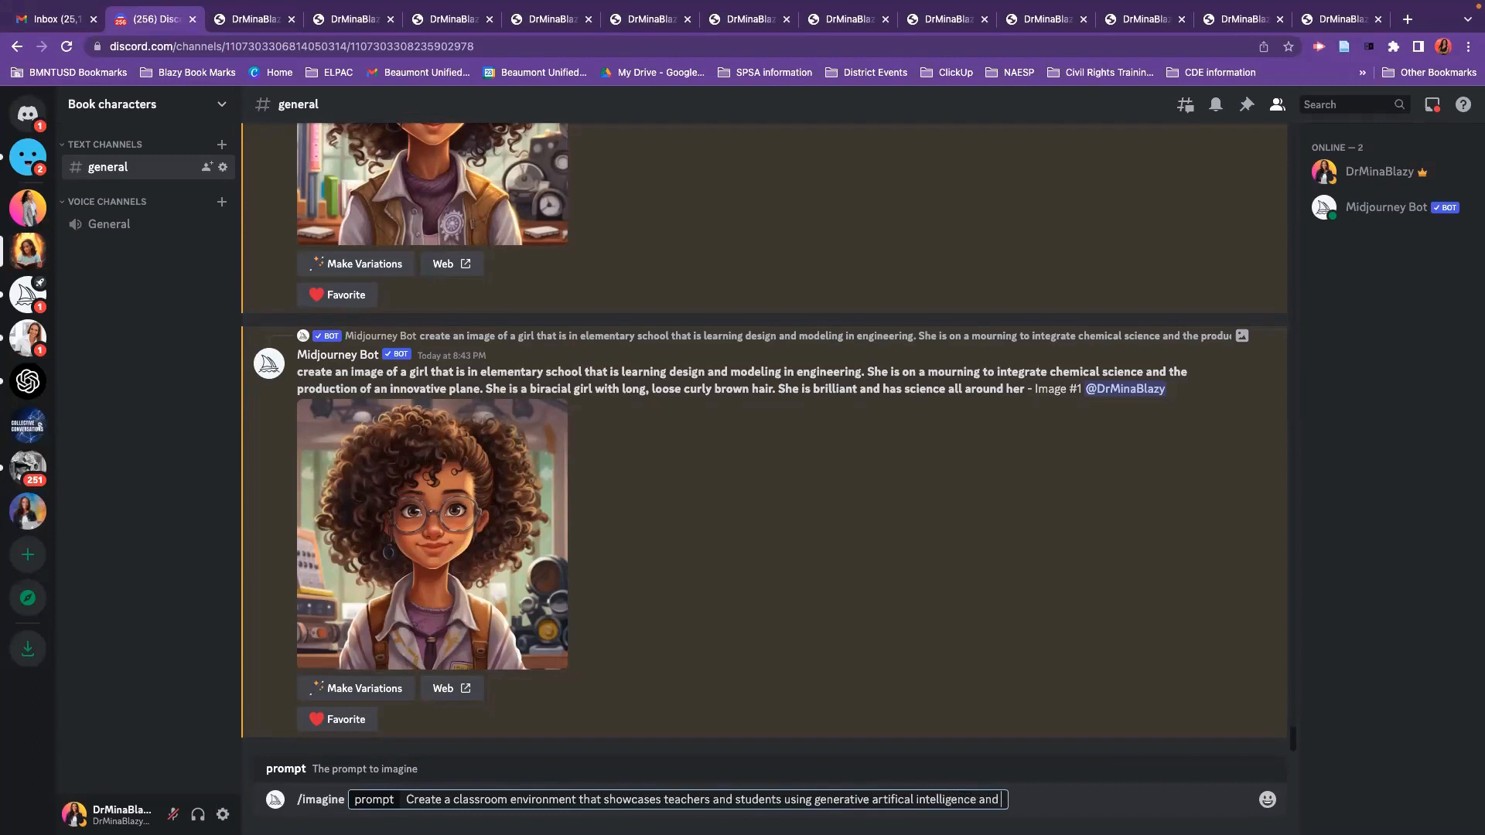
text(having fun learning)
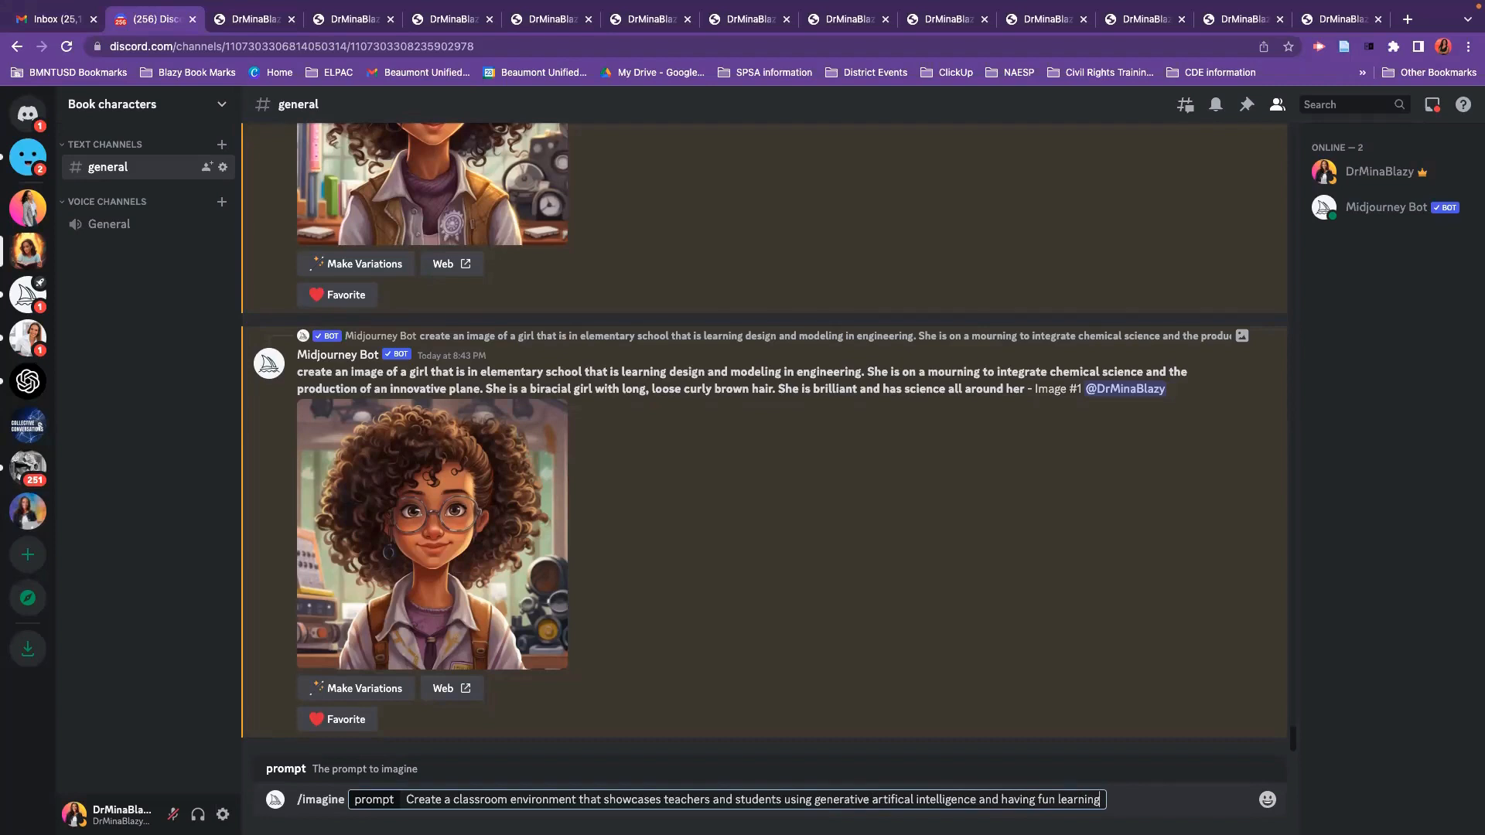
key(Return)
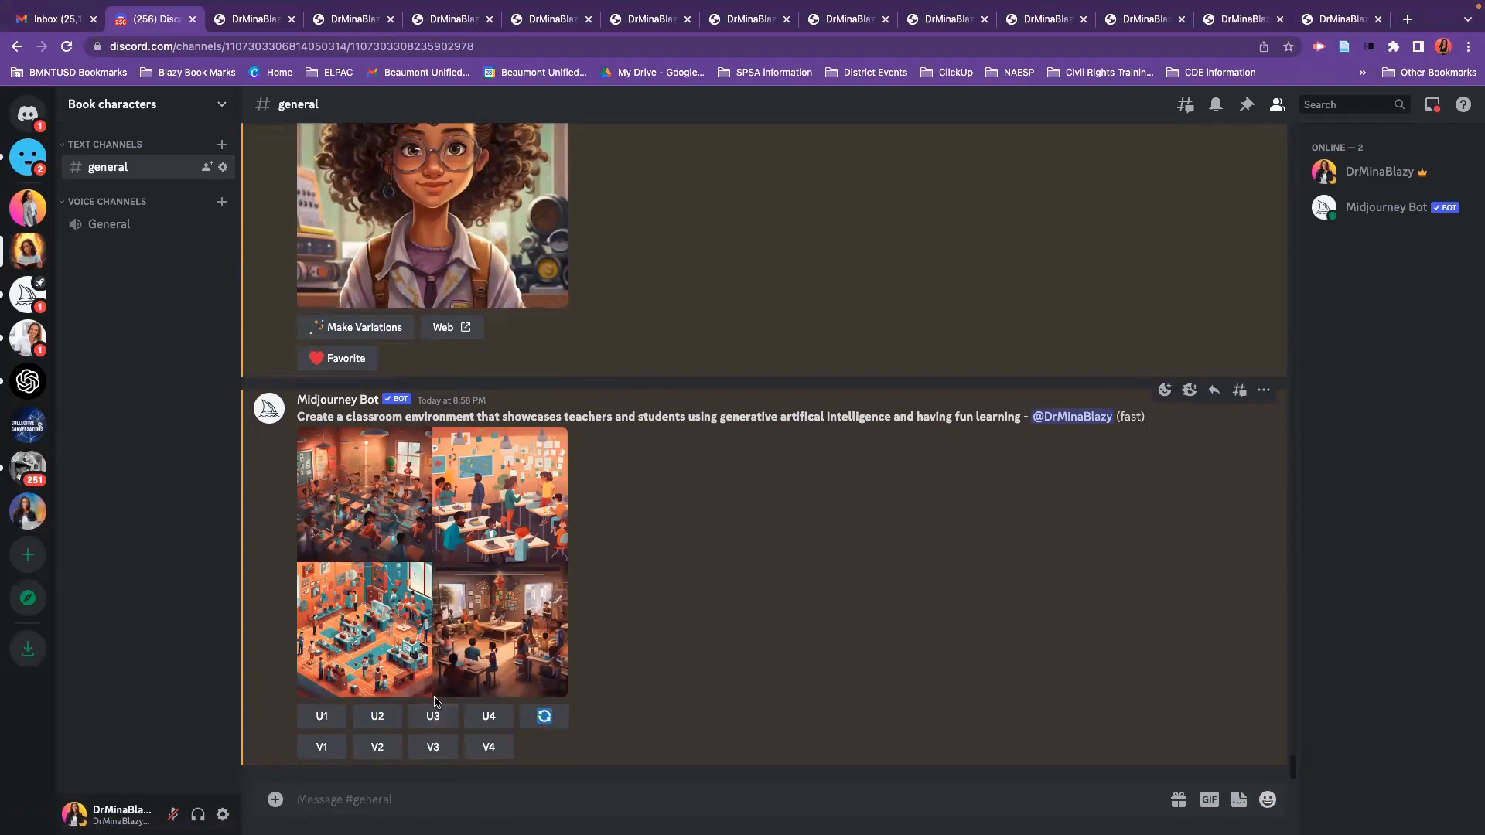
- Upscale all four images of the classroom environment grid
click(322, 719)
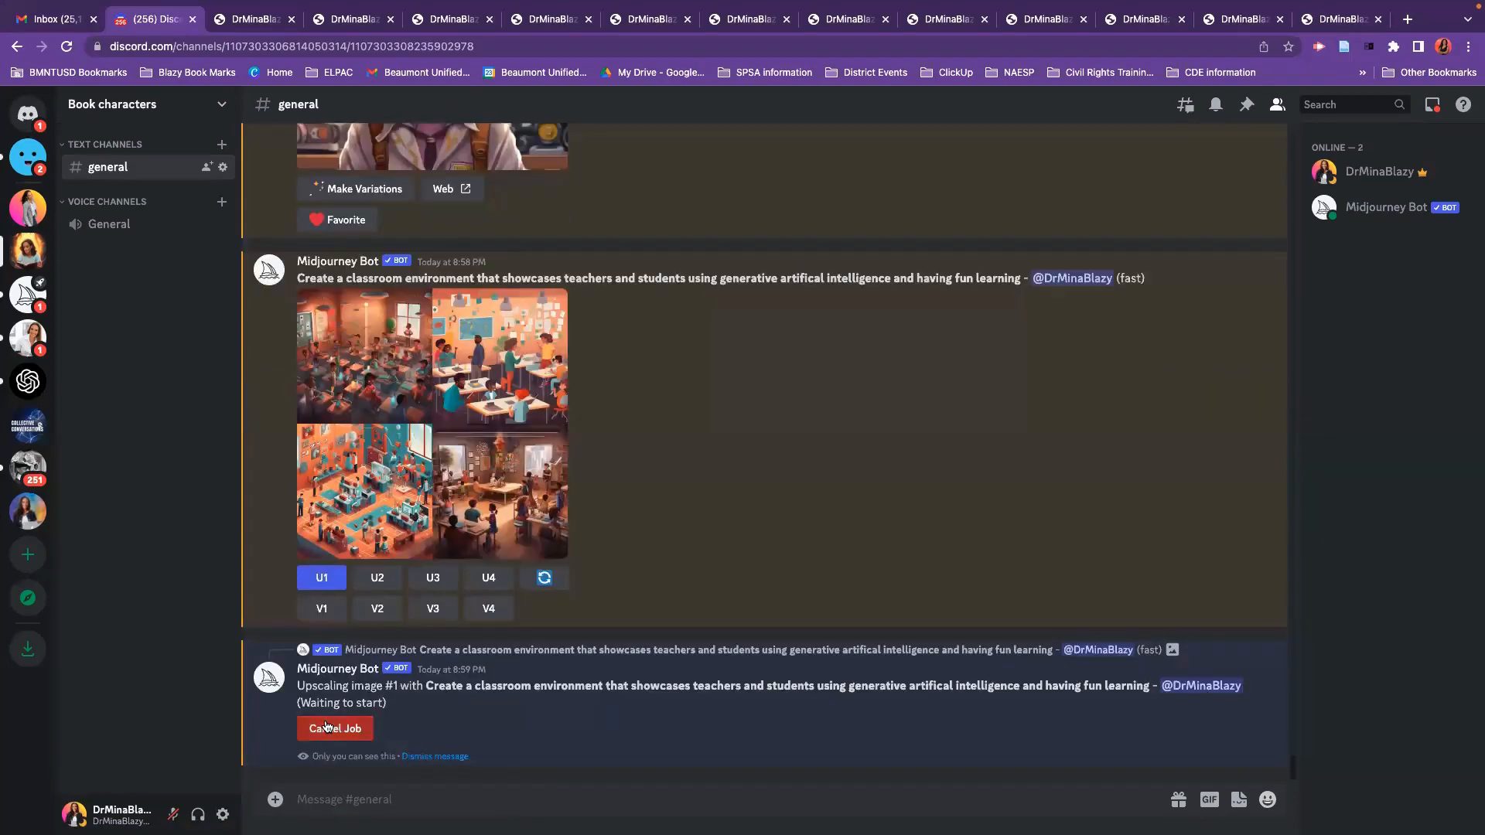
click(381, 583)
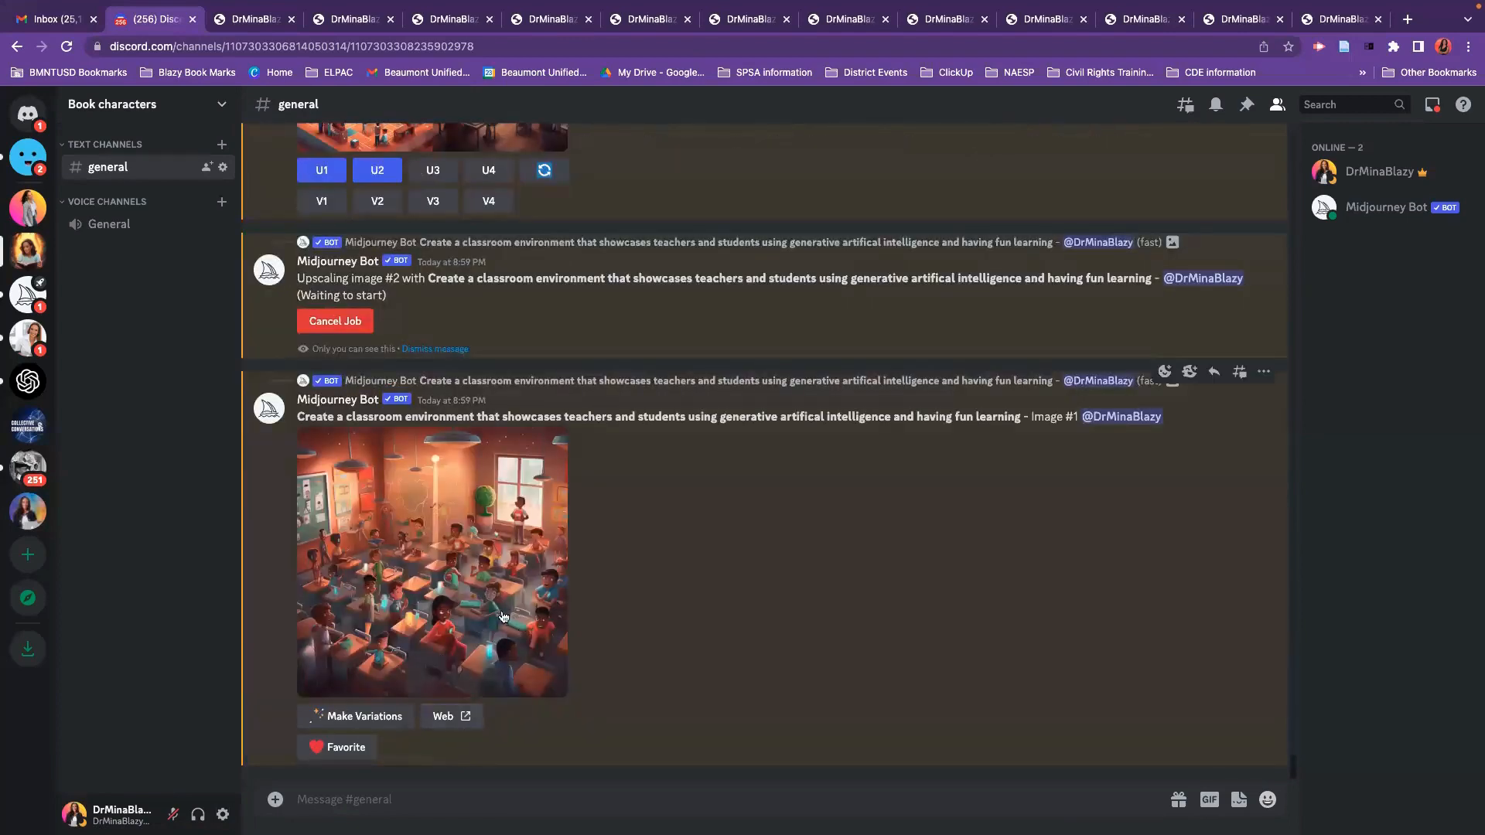
scroll(503, 616, up, 2)
click(447, 312)
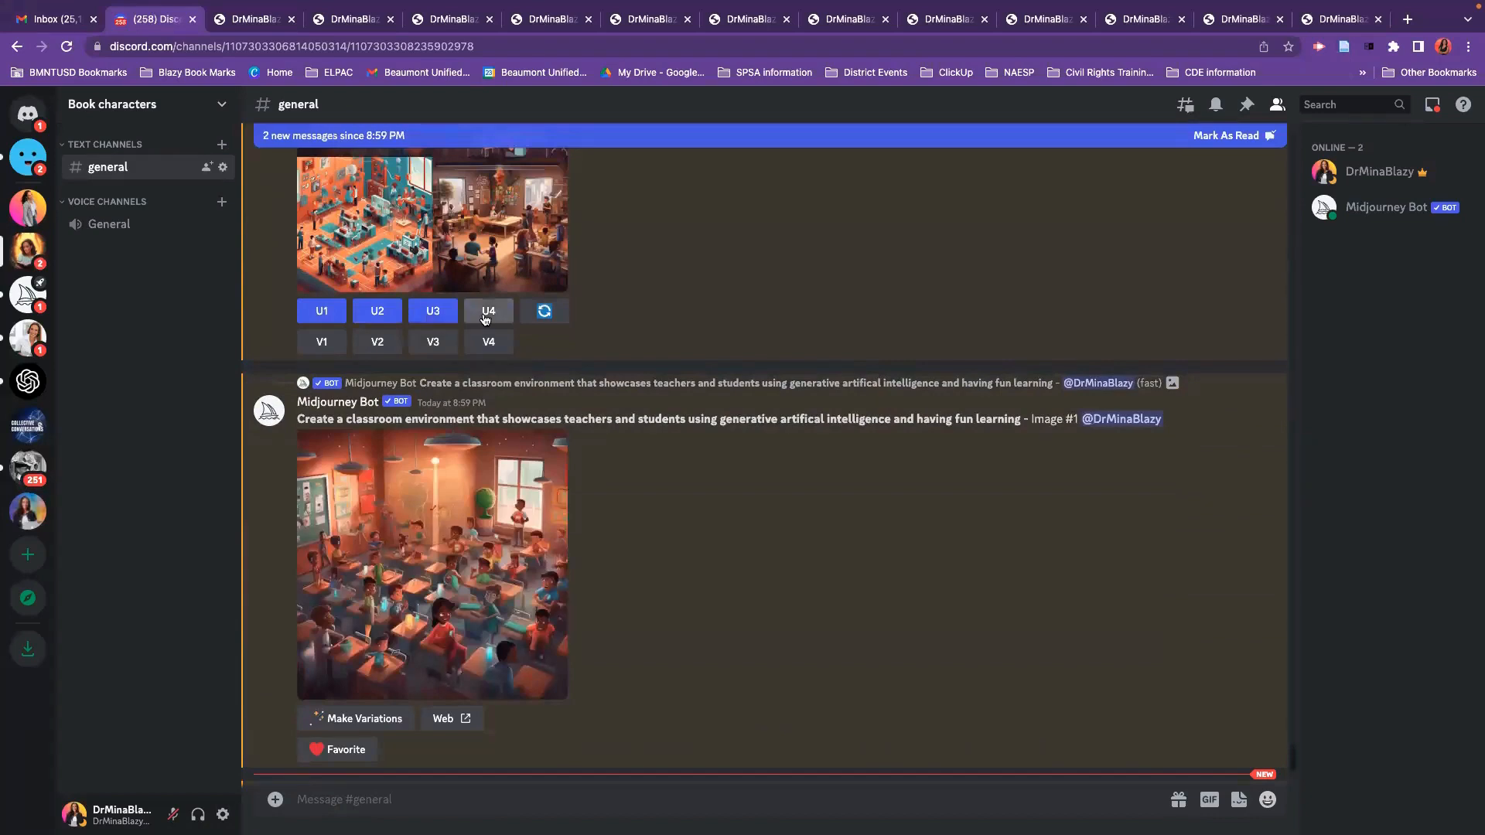
click(484, 312)
- View upscaled classroom image #1 at full size in the browser and return to the general channel, closing its preview
click(431, 594)
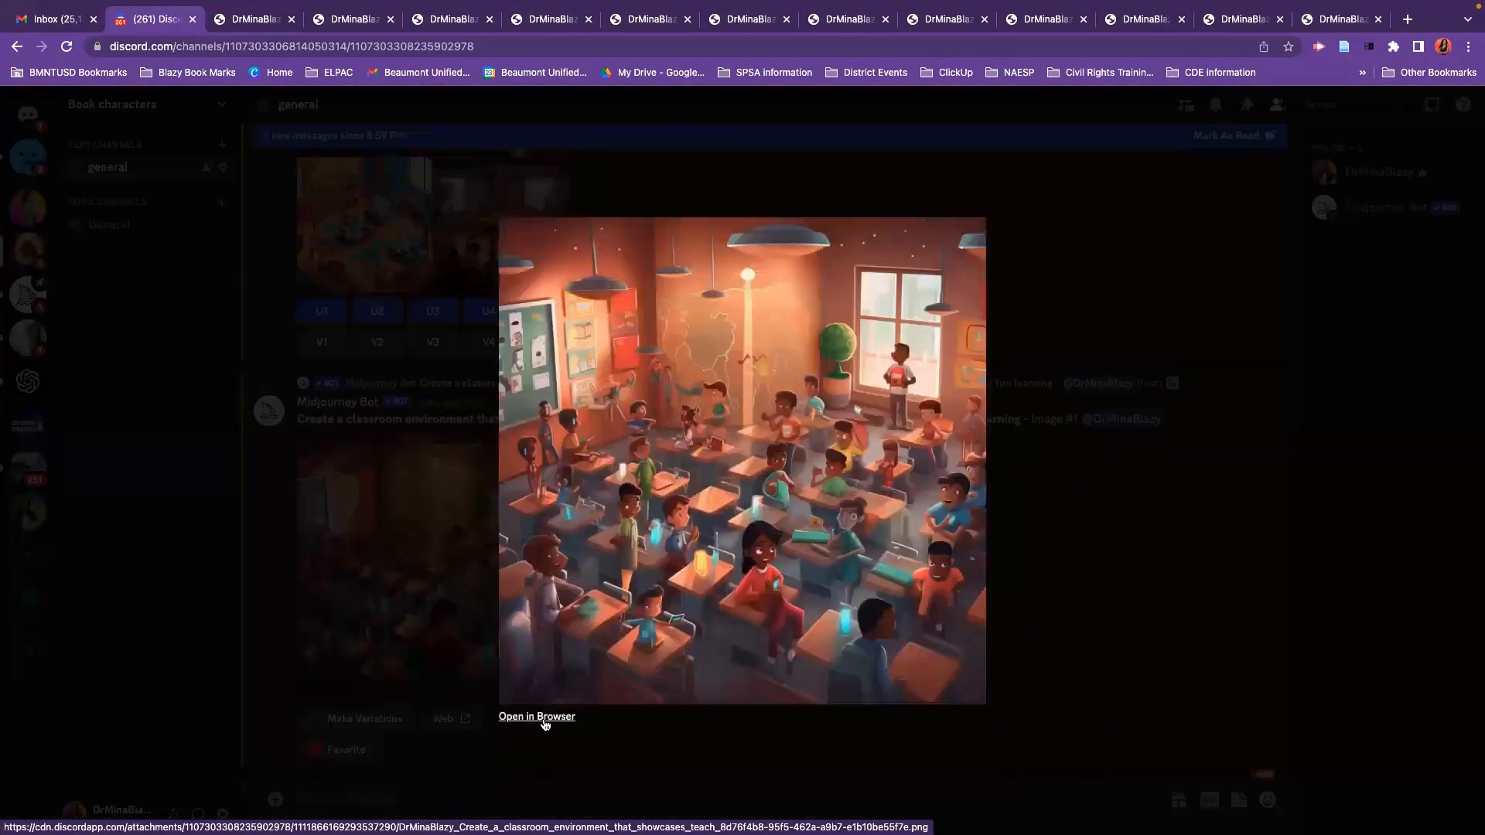
click(544, 719)
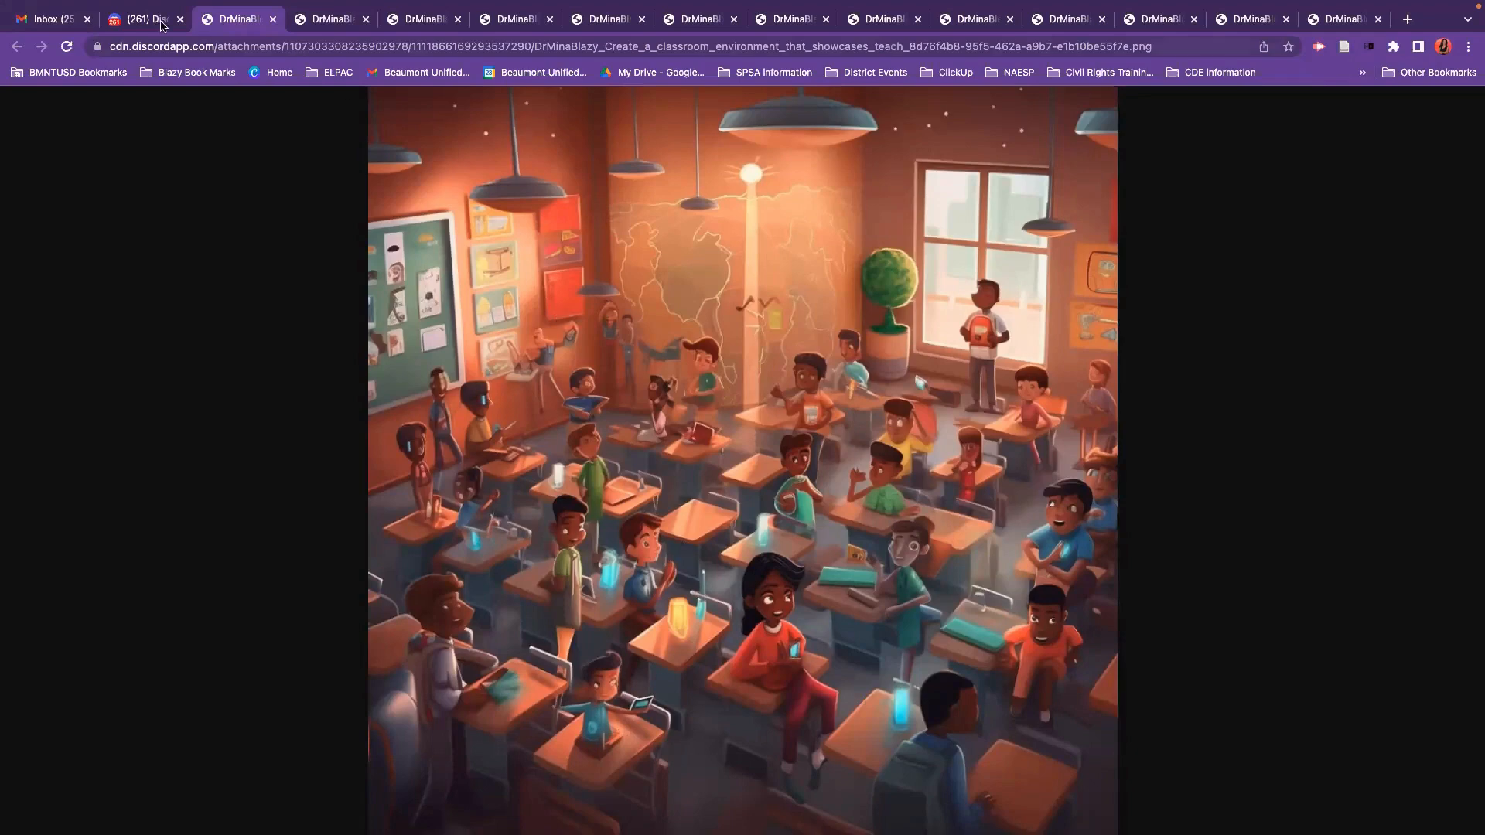
click(189, 18)
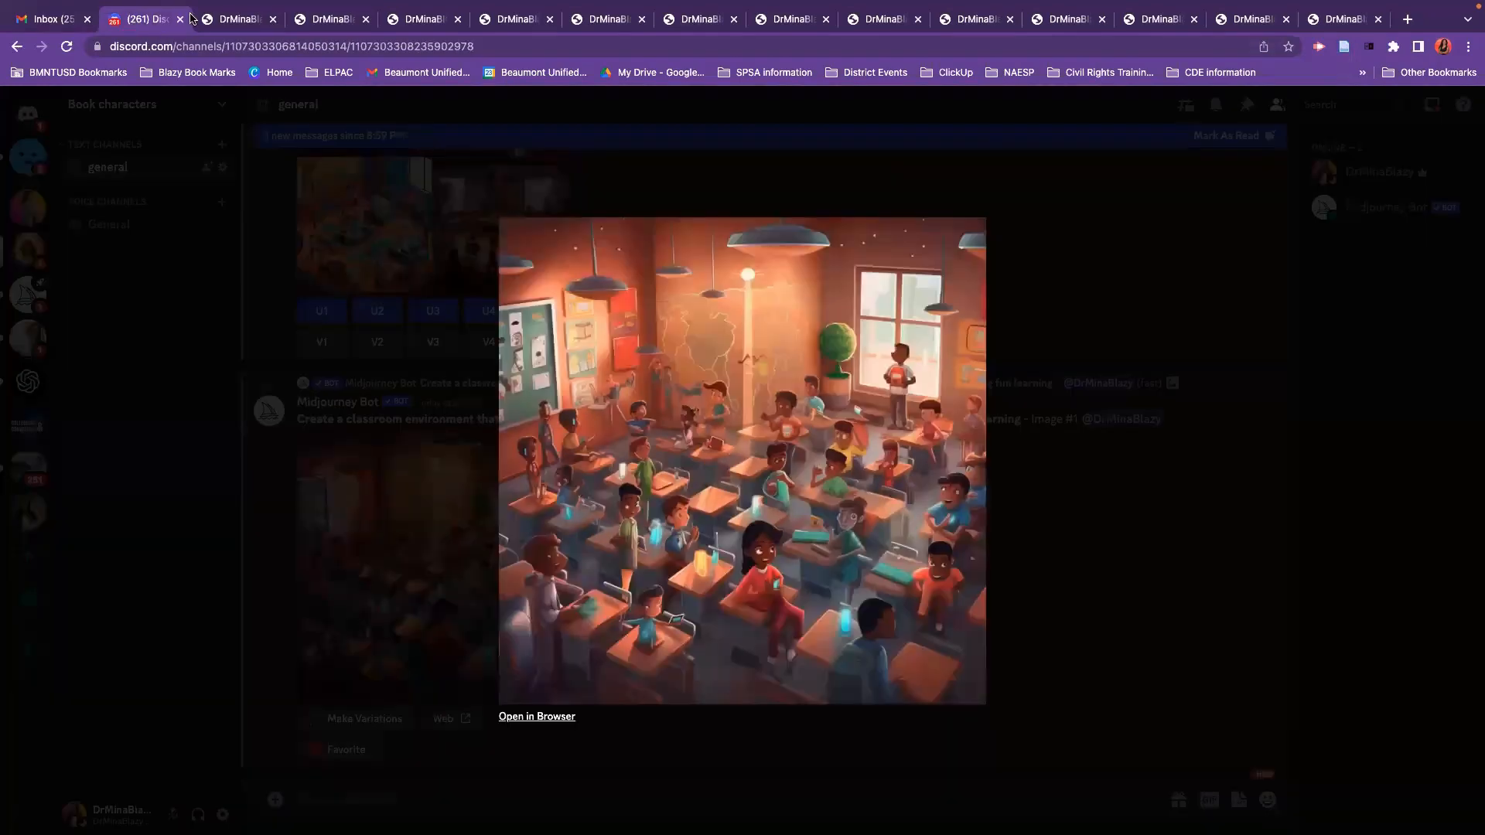
click(474, 565)
- View the enlarged preview of upscaled classroom image #2 and close it
scroll(607, 591, down, 6)
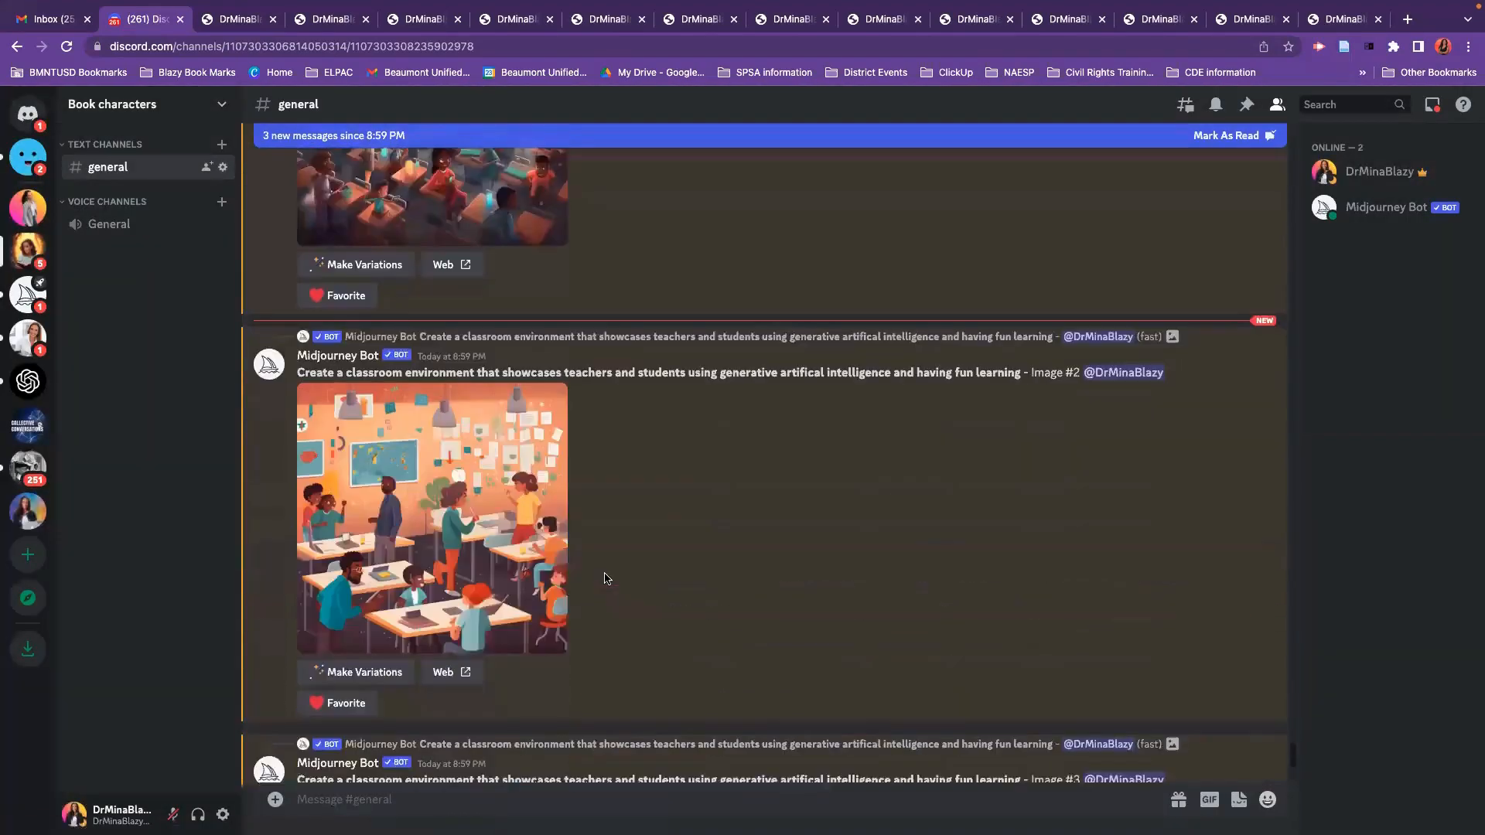
click(431, 572)
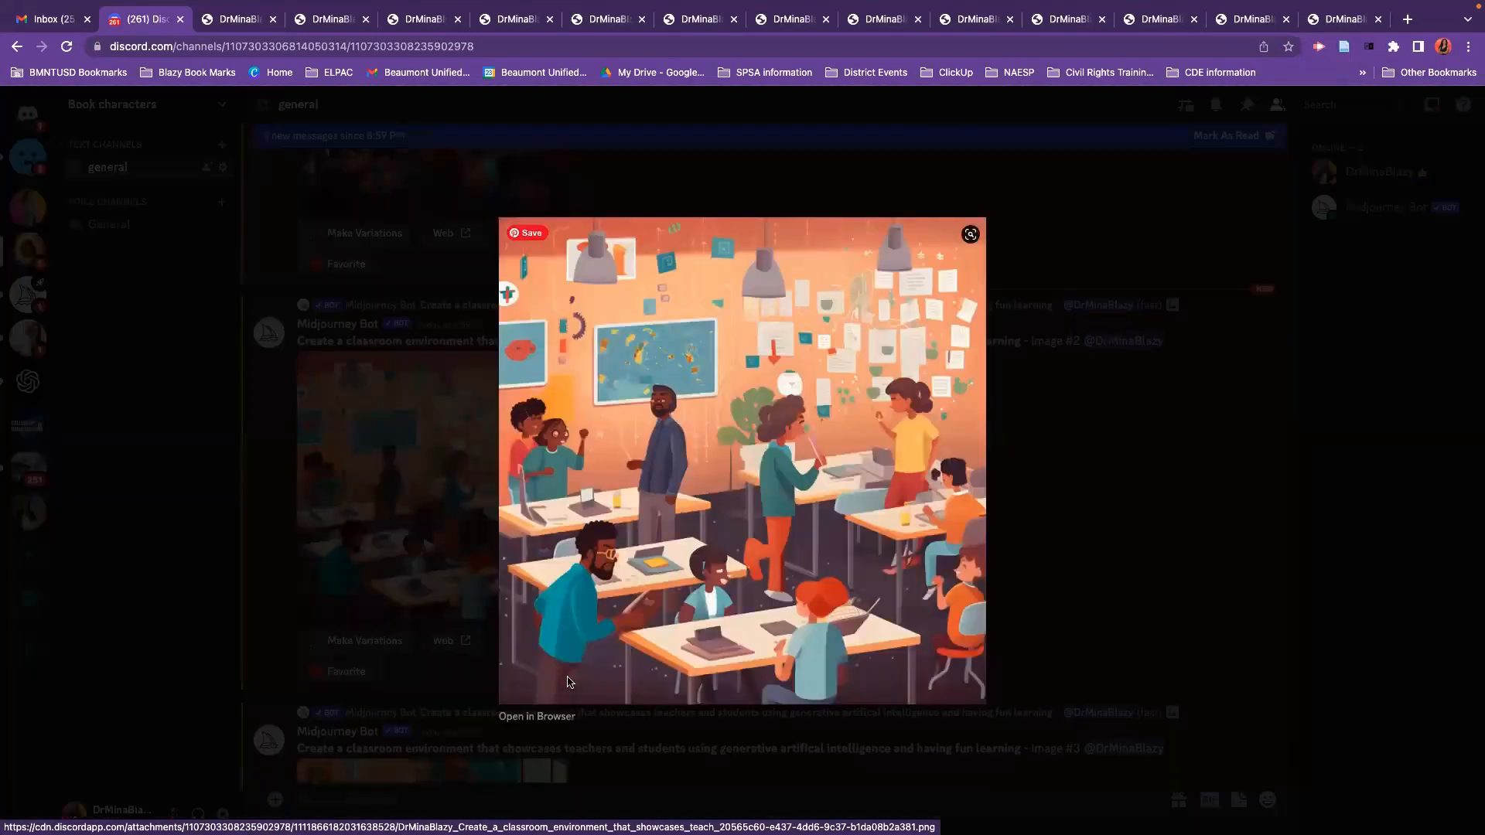
click(407, 611)
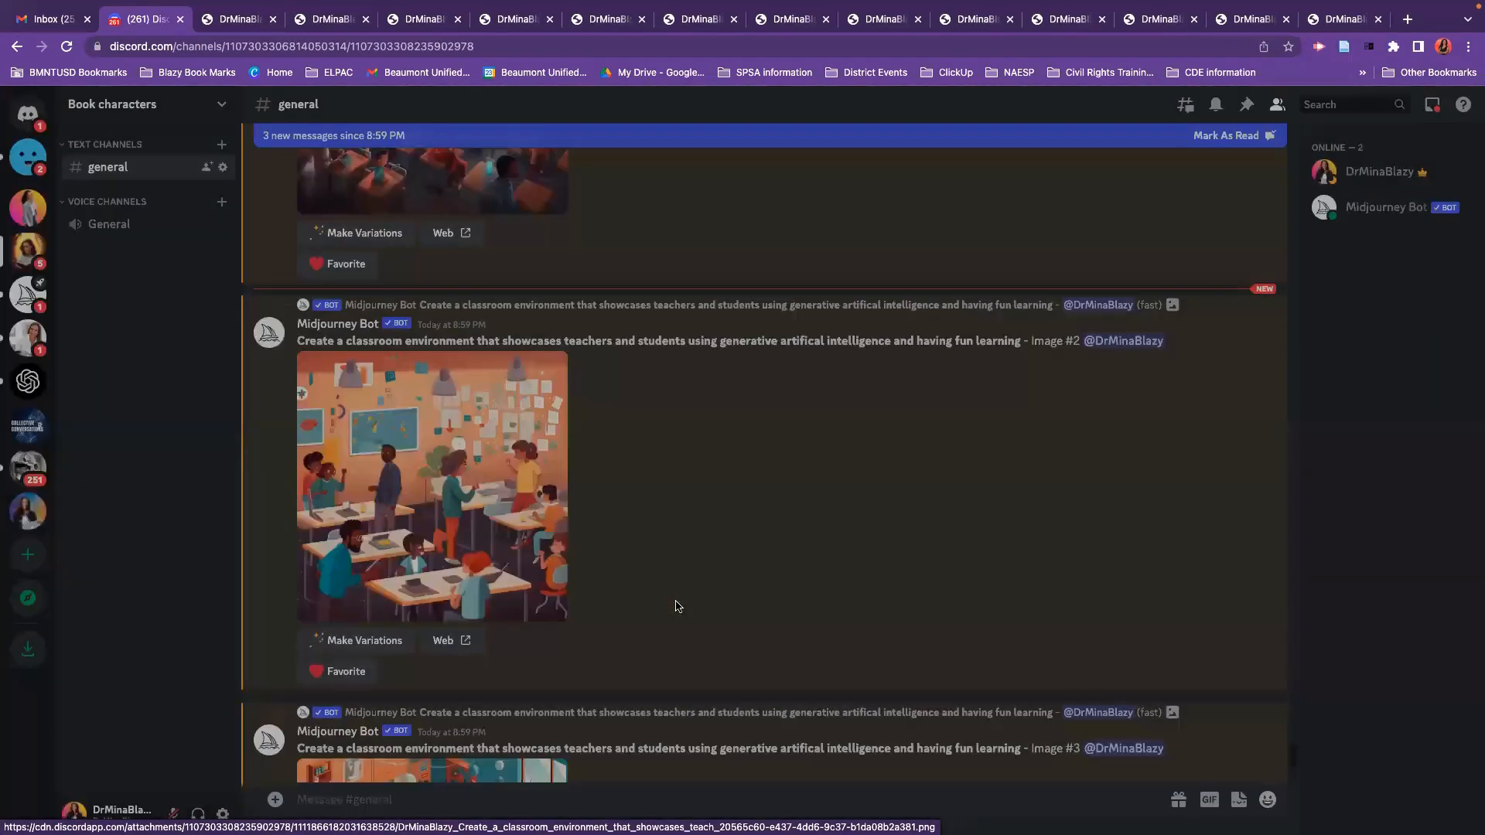
- View upscaled classroom image #3 at full size in the browser and return to the general channel, closing its preview
scroll(676, 606, down, 5)
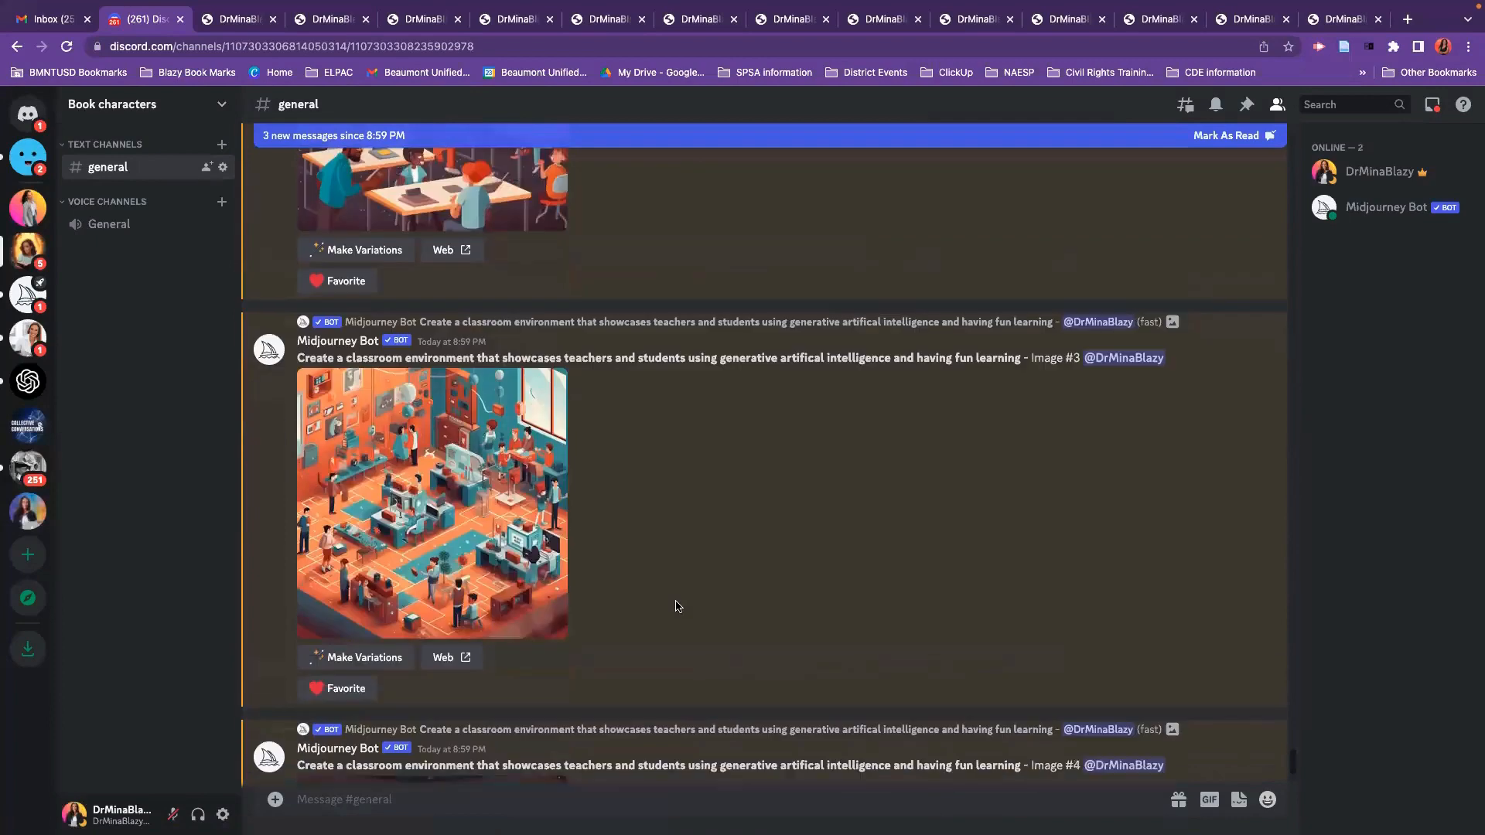
click(495, 580)
click(516, 719)
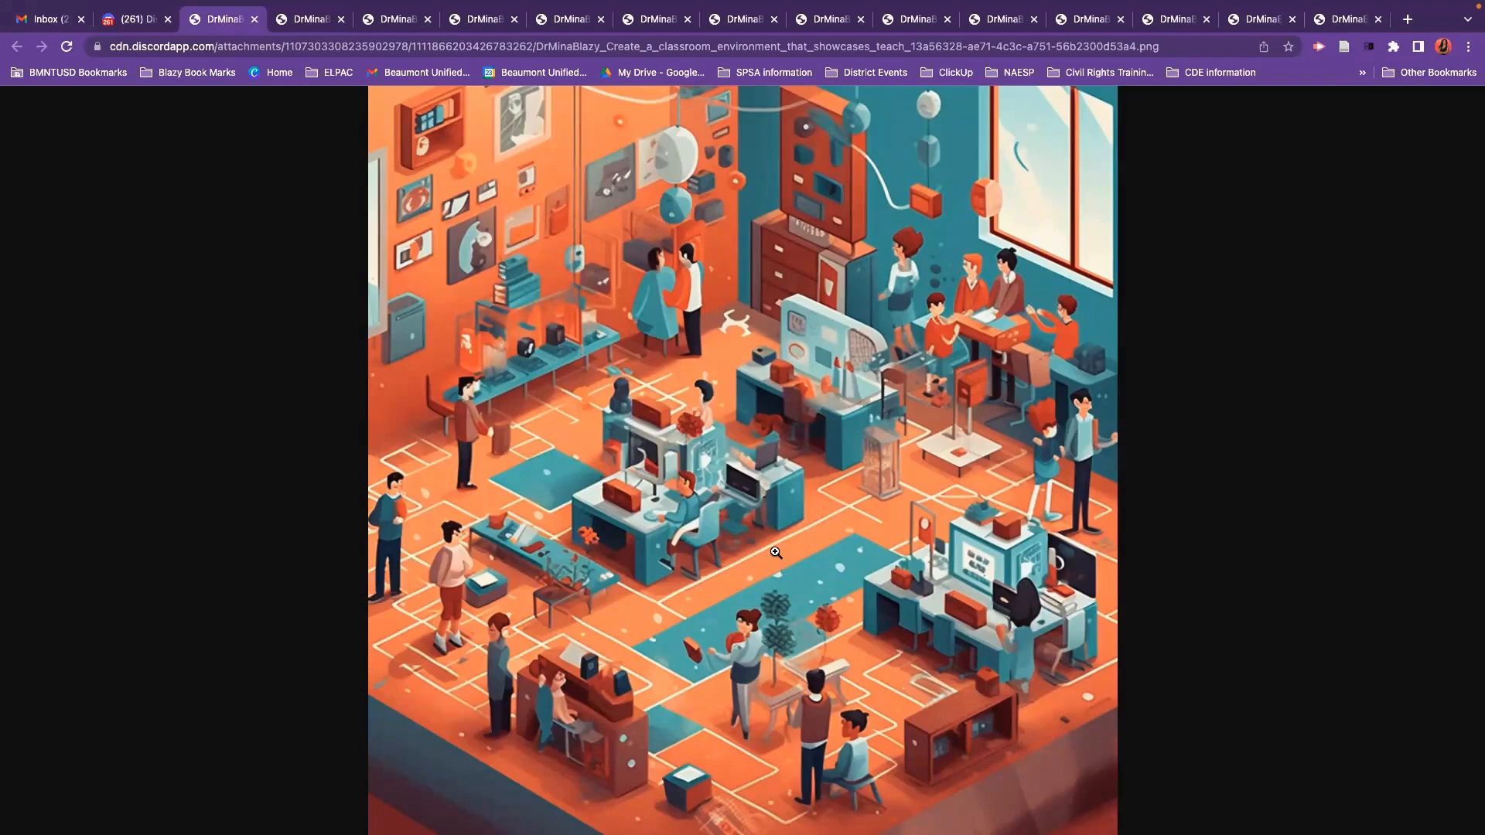
click(142, 46)
key(Escape)
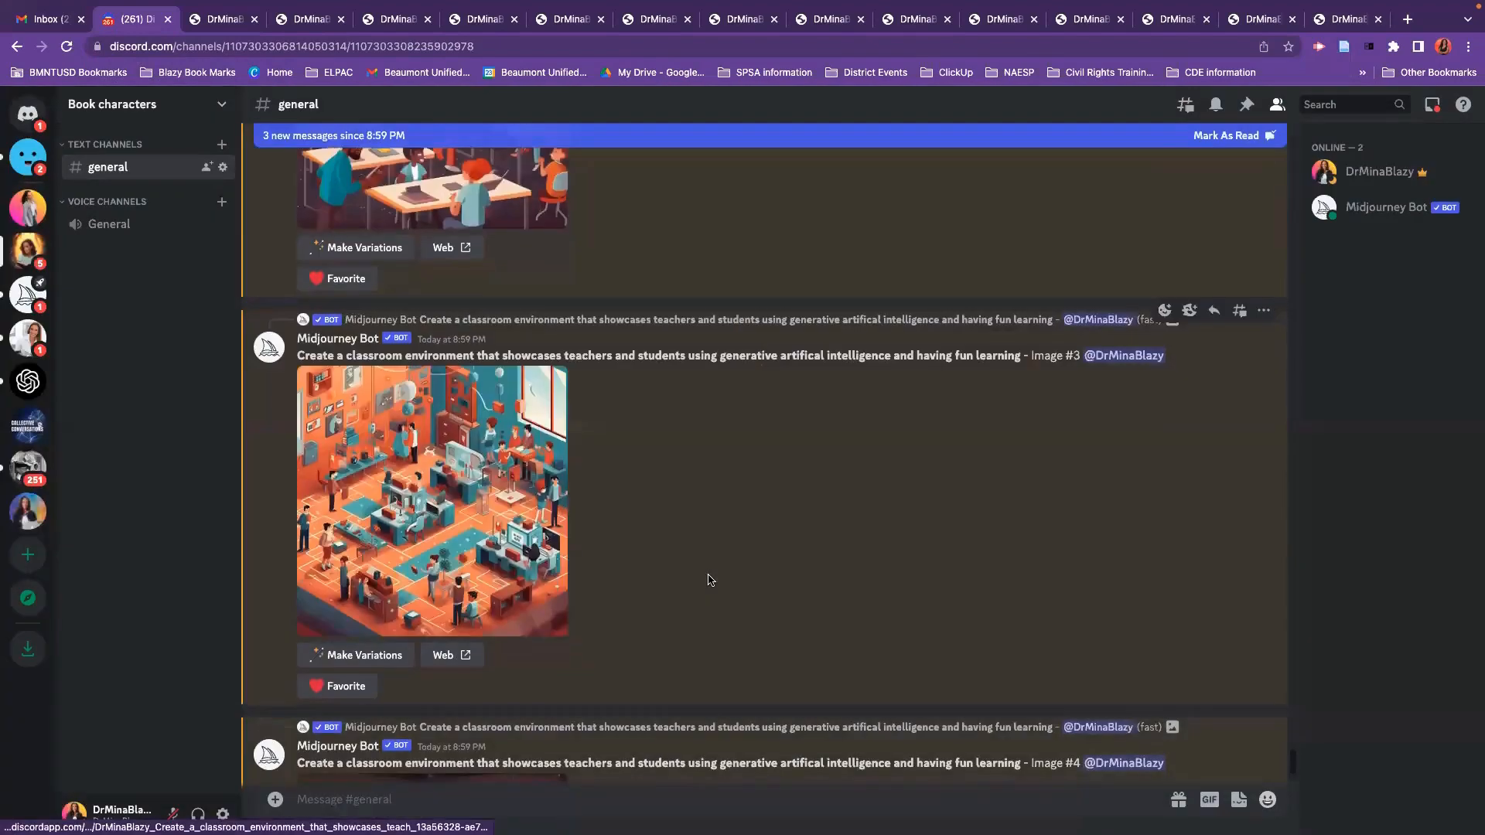
- View upscaled classroom image #4 at full size in the browser and return to the general channel, closing its preview
scroll(707, 580, down, 5)
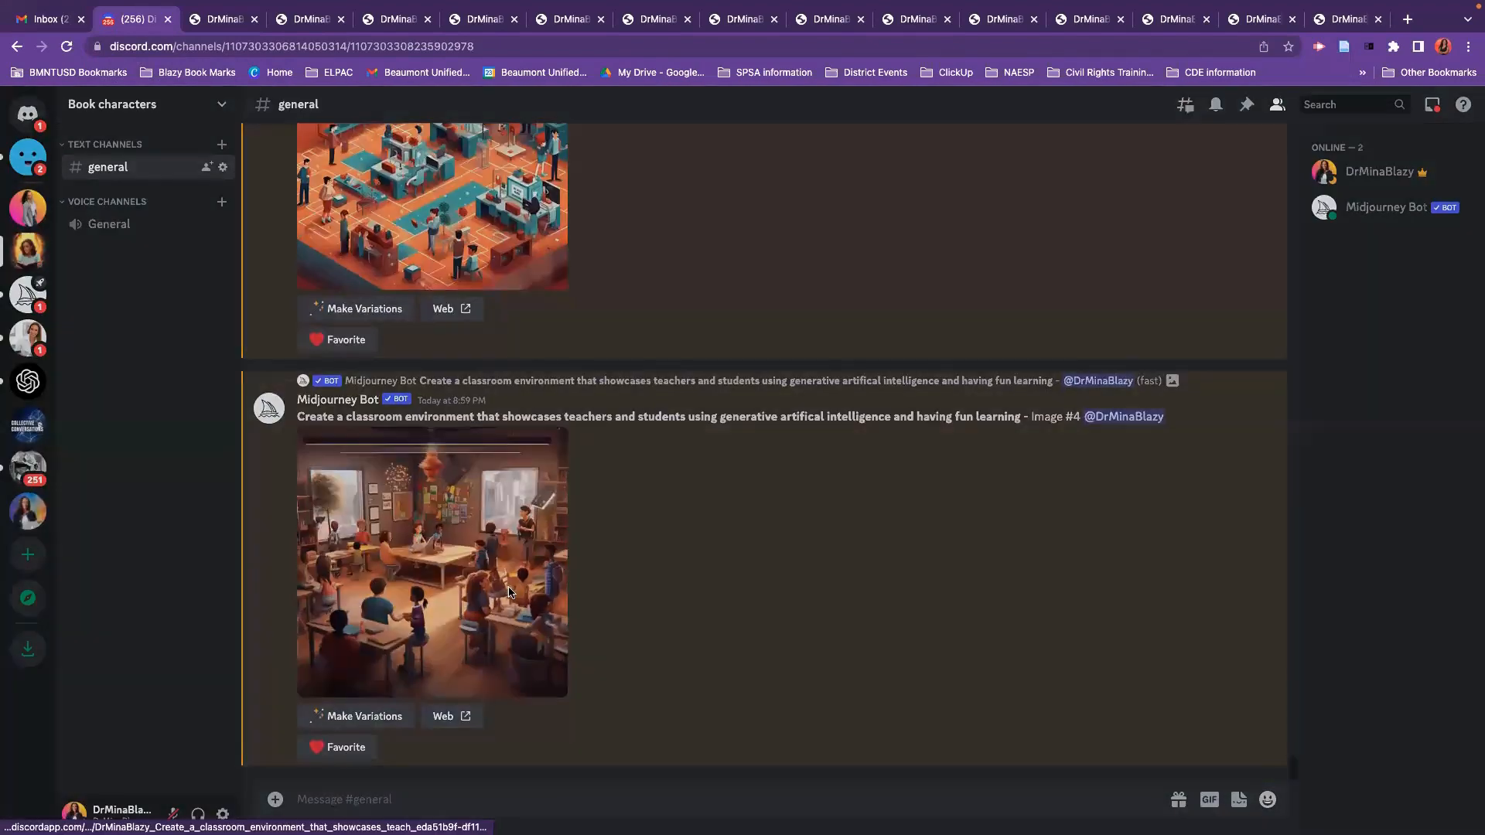
click(510, 593)
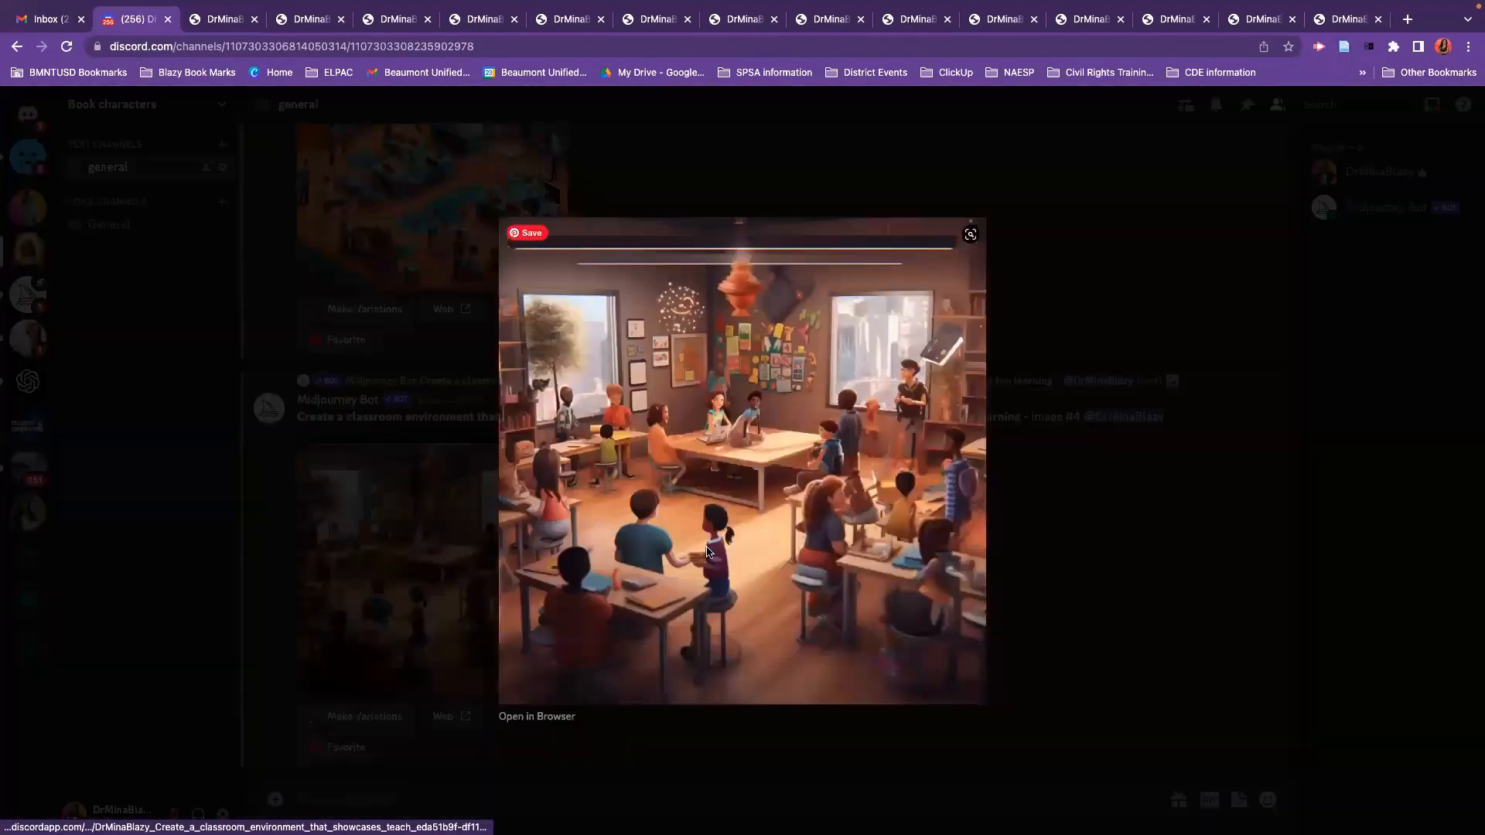
click(532, 716)
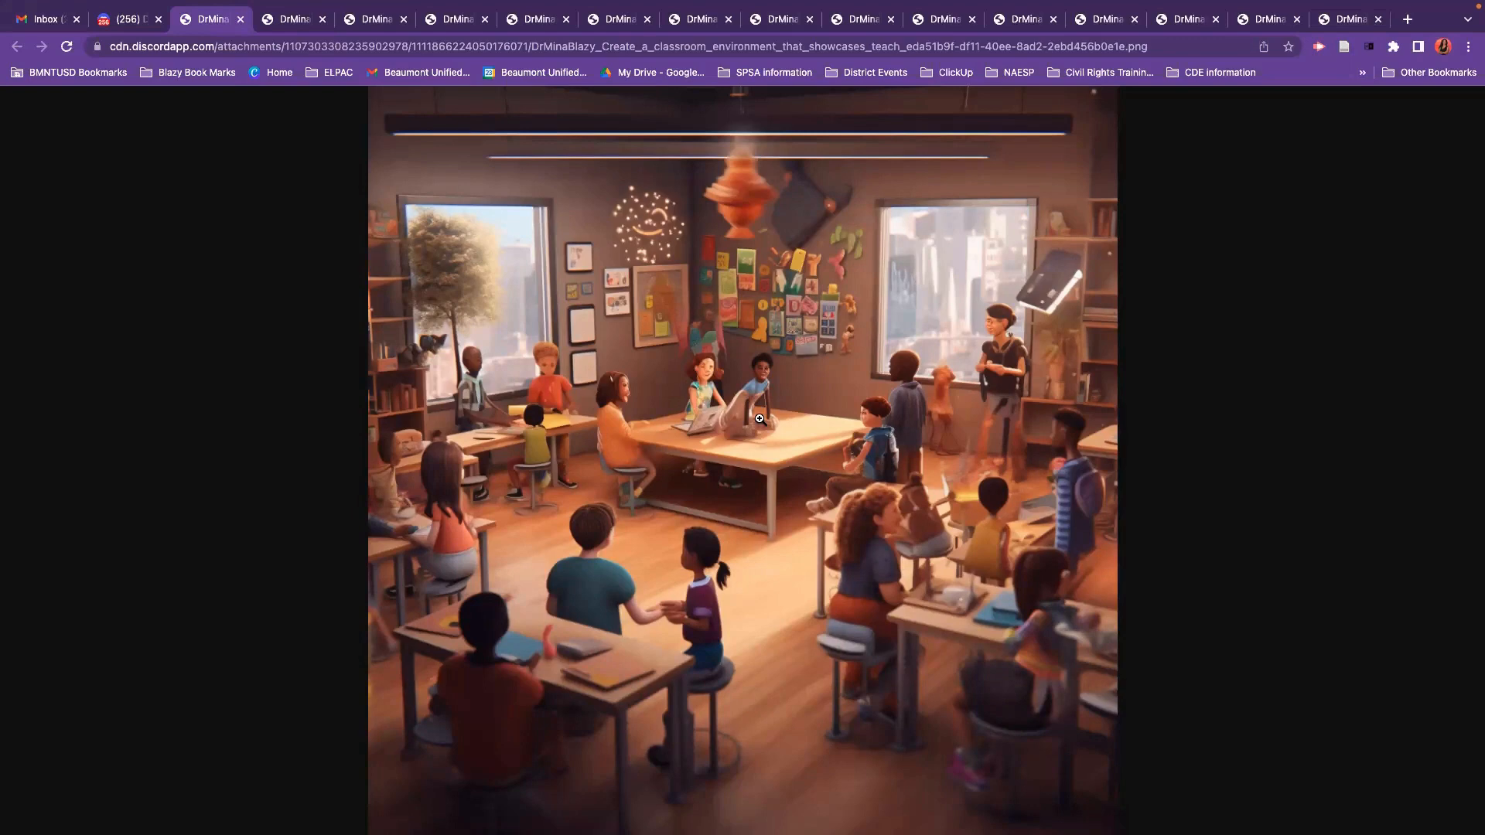
click(134, 23)
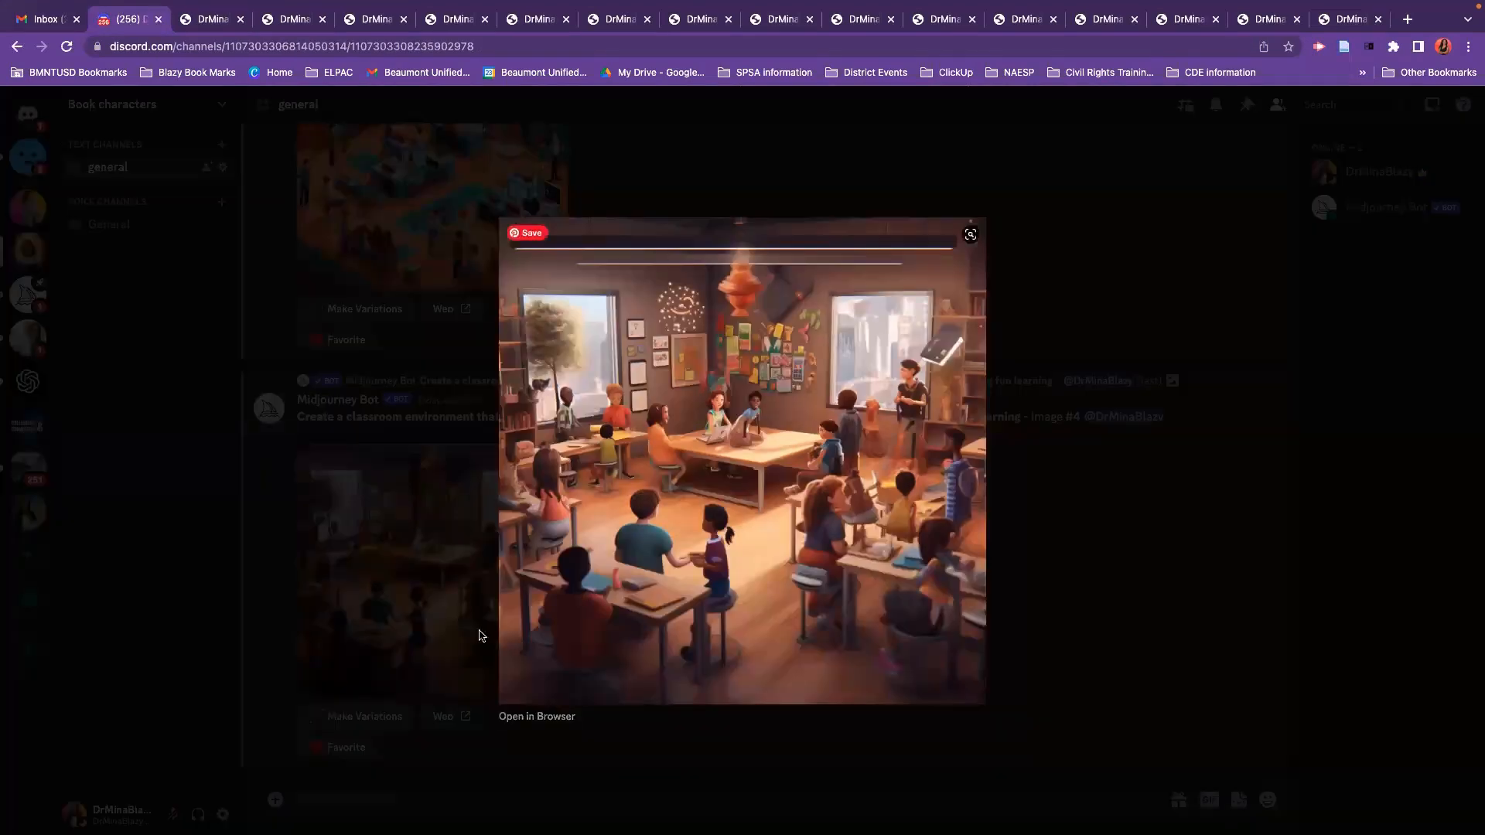
click(247, 546)
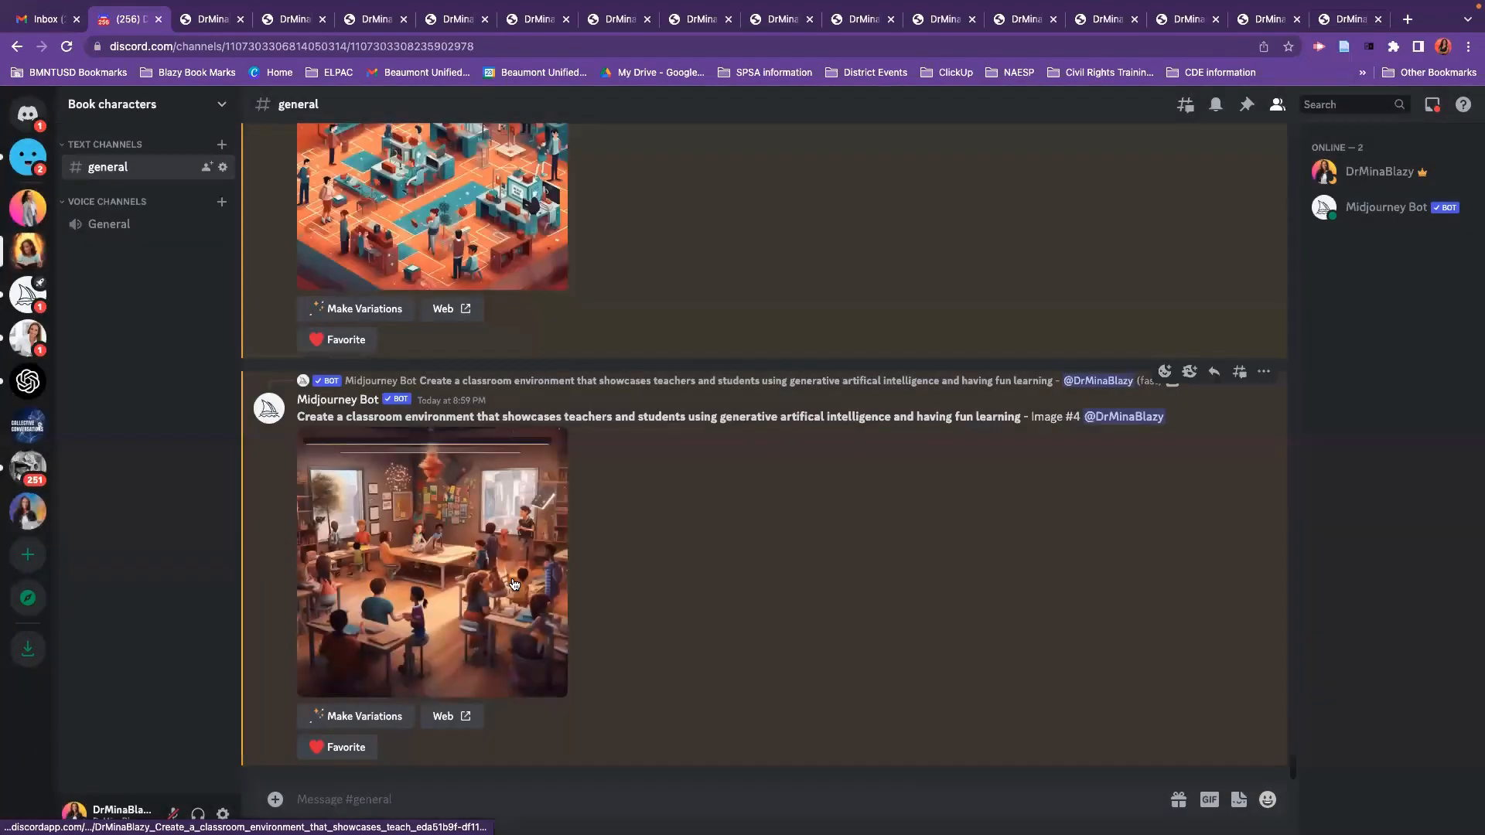
- Generate images with the /imagine command using the prompt "create a person walking on the beach in brazil."
scroll(514, 584, up, 5)
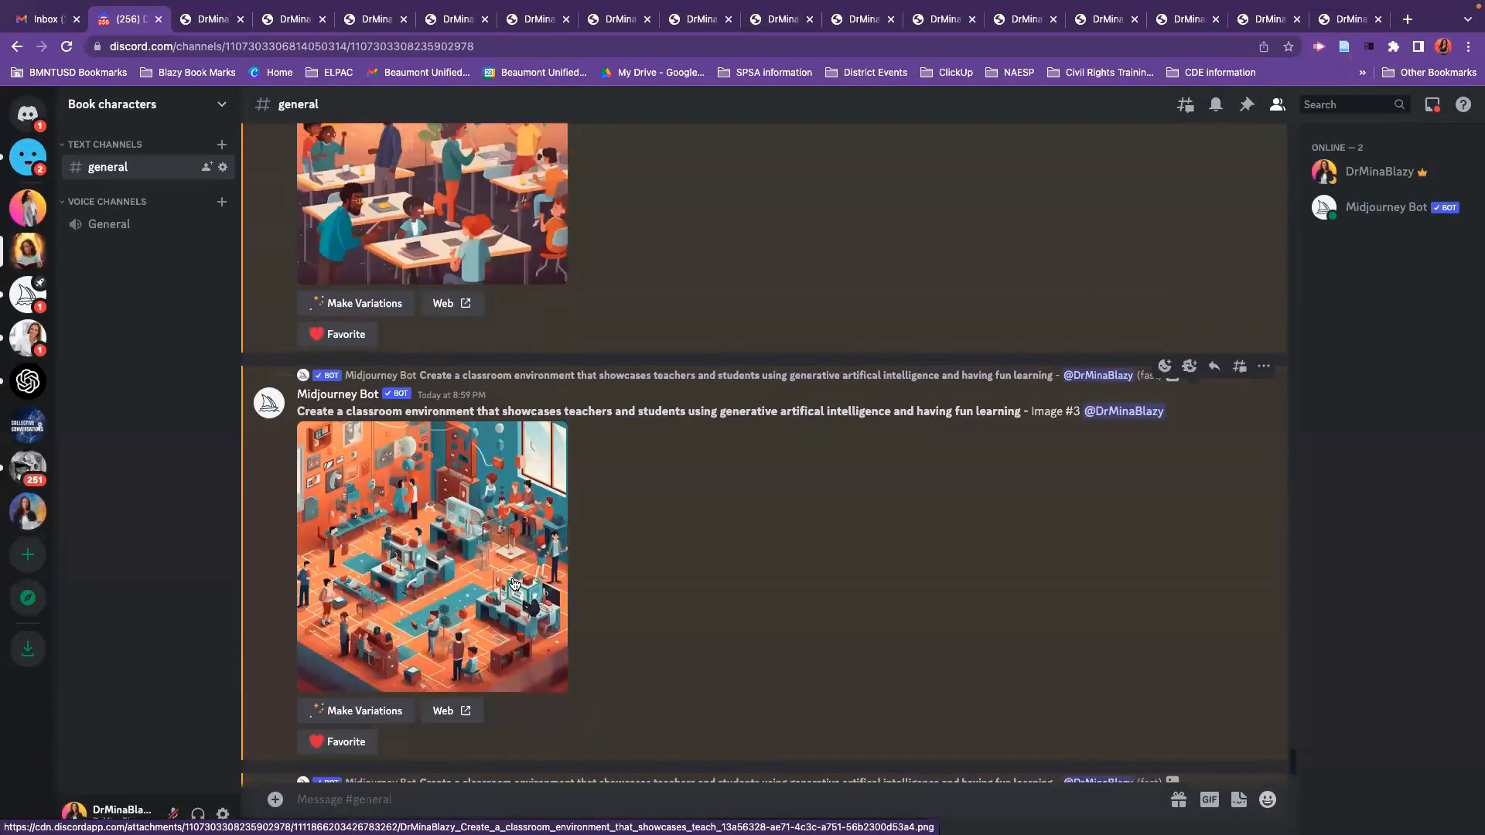
scroll(514, 584, down, 5)
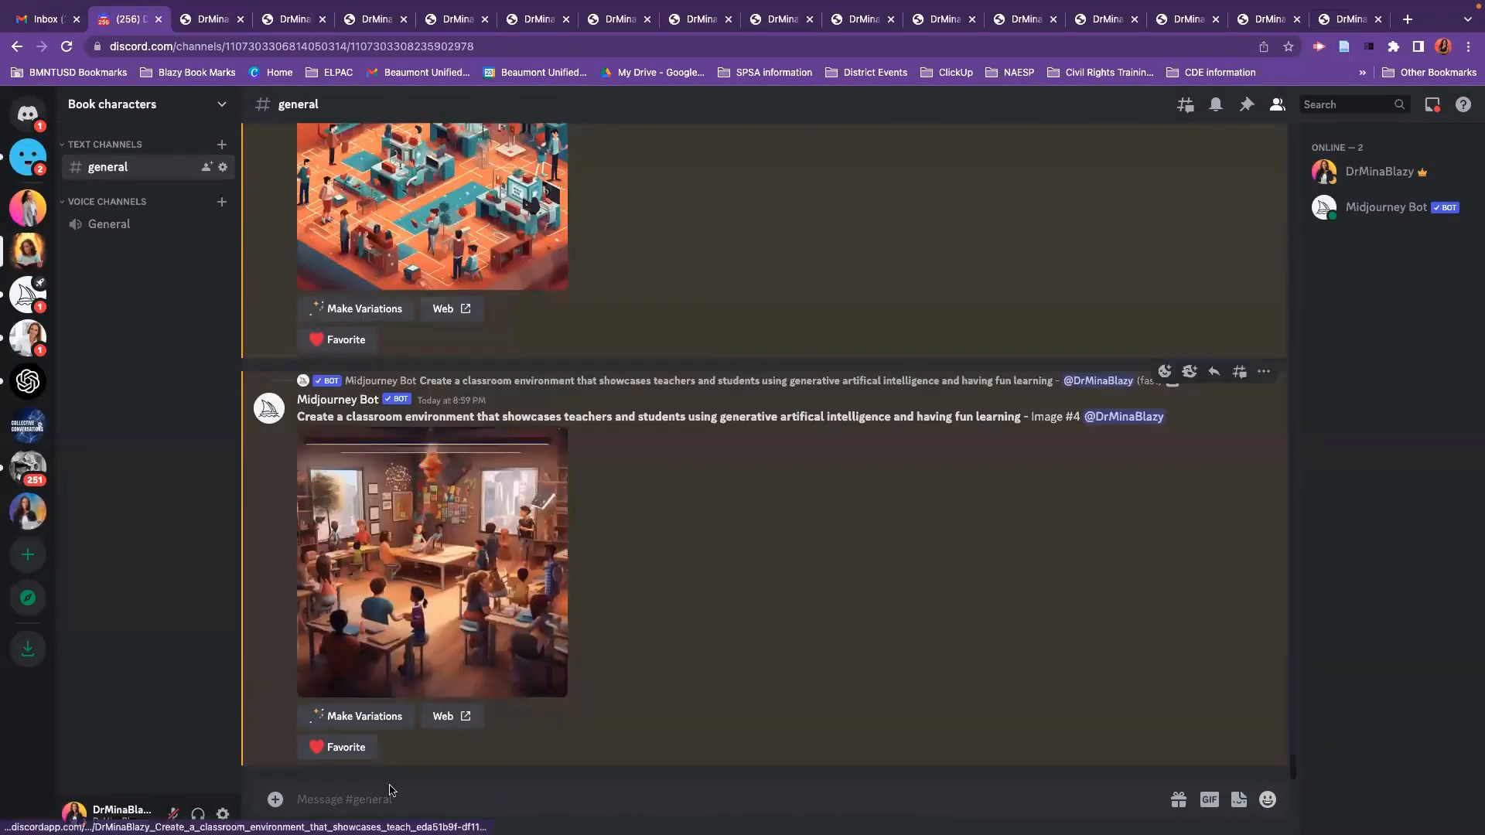
text(/)
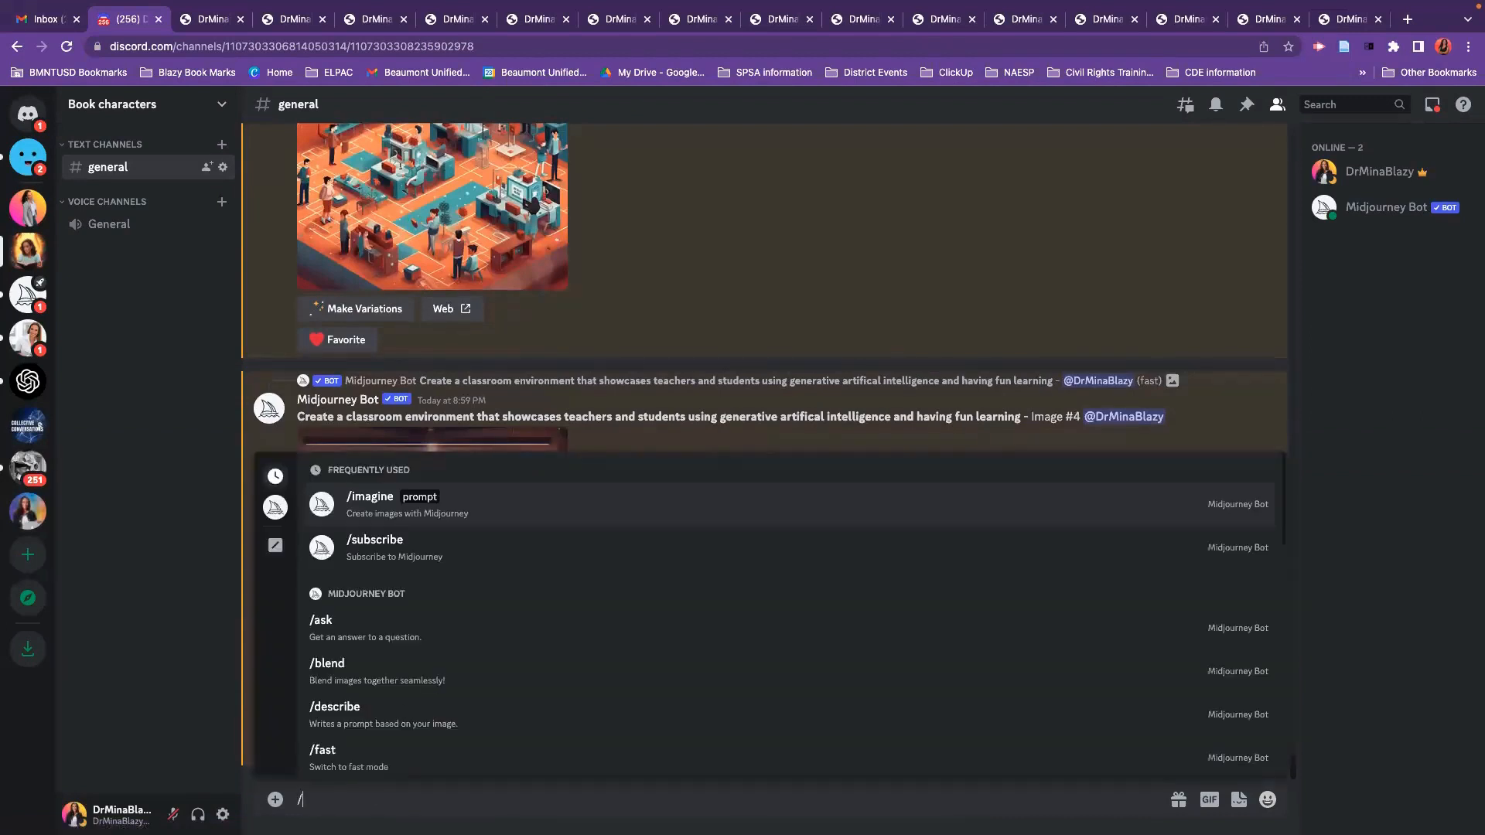
click(400, 503)
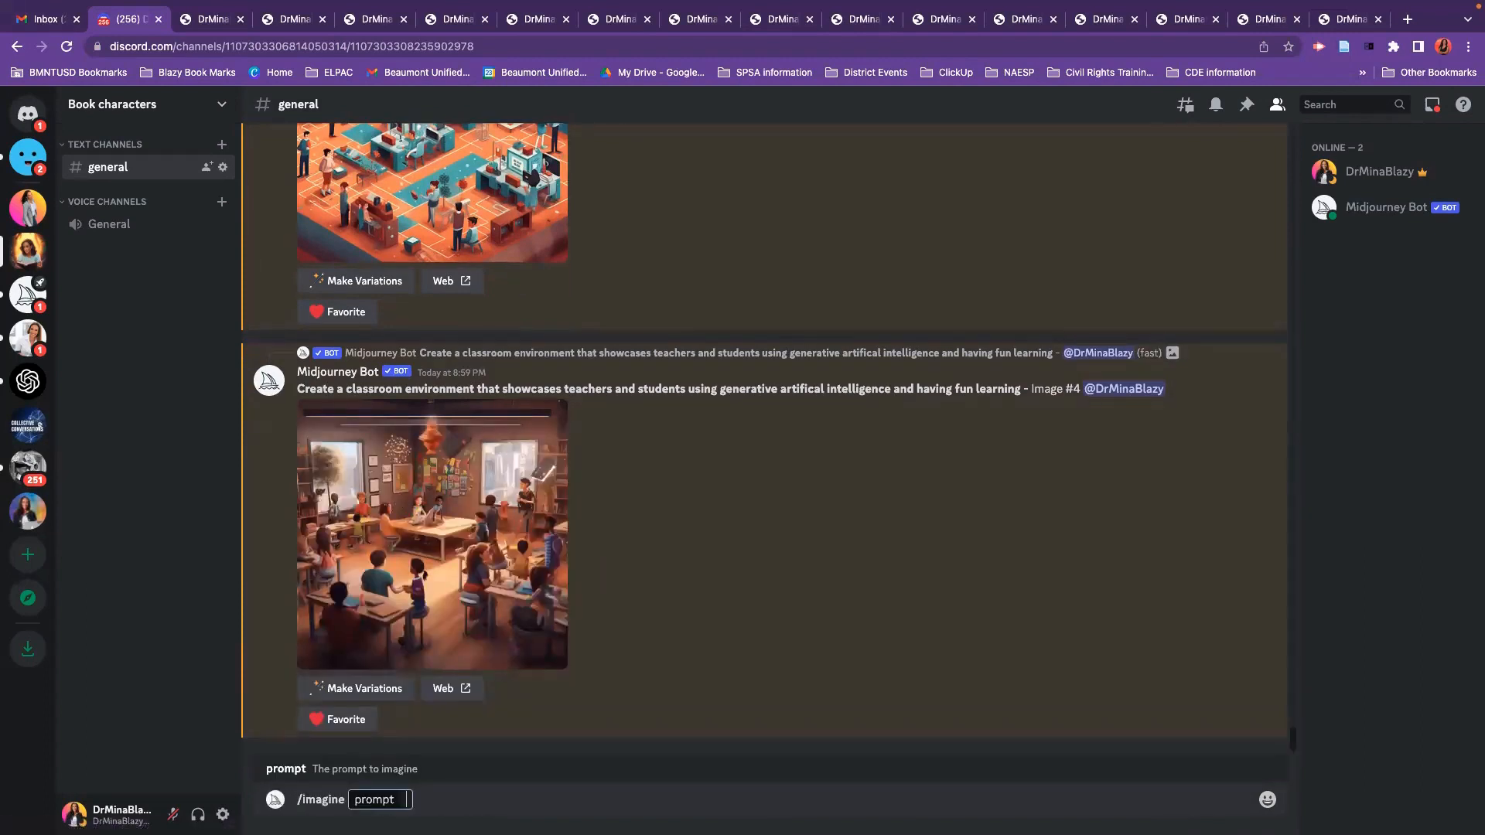
text(create)
text(a person)
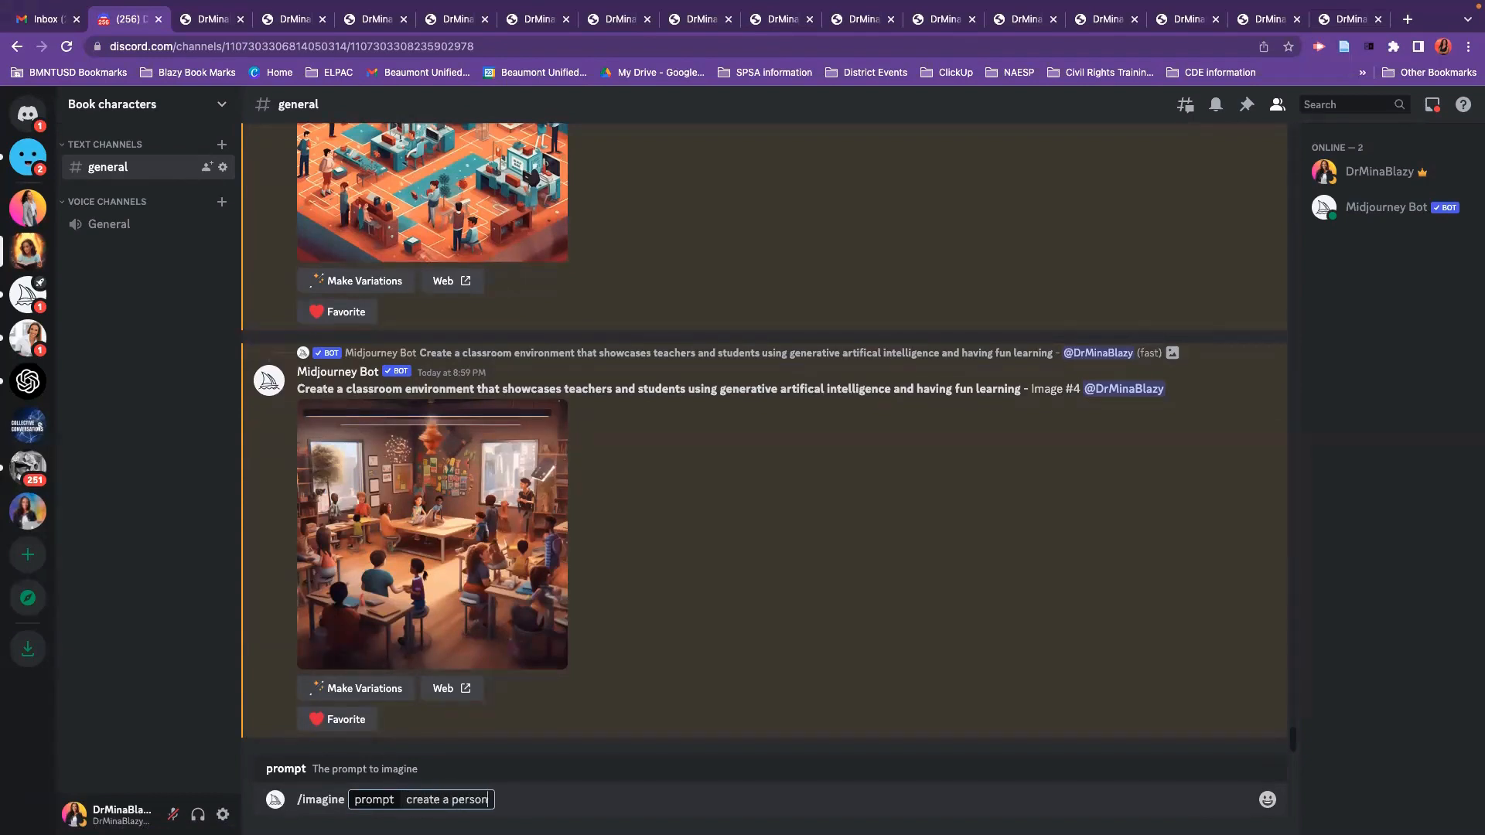
text( walking on the be)
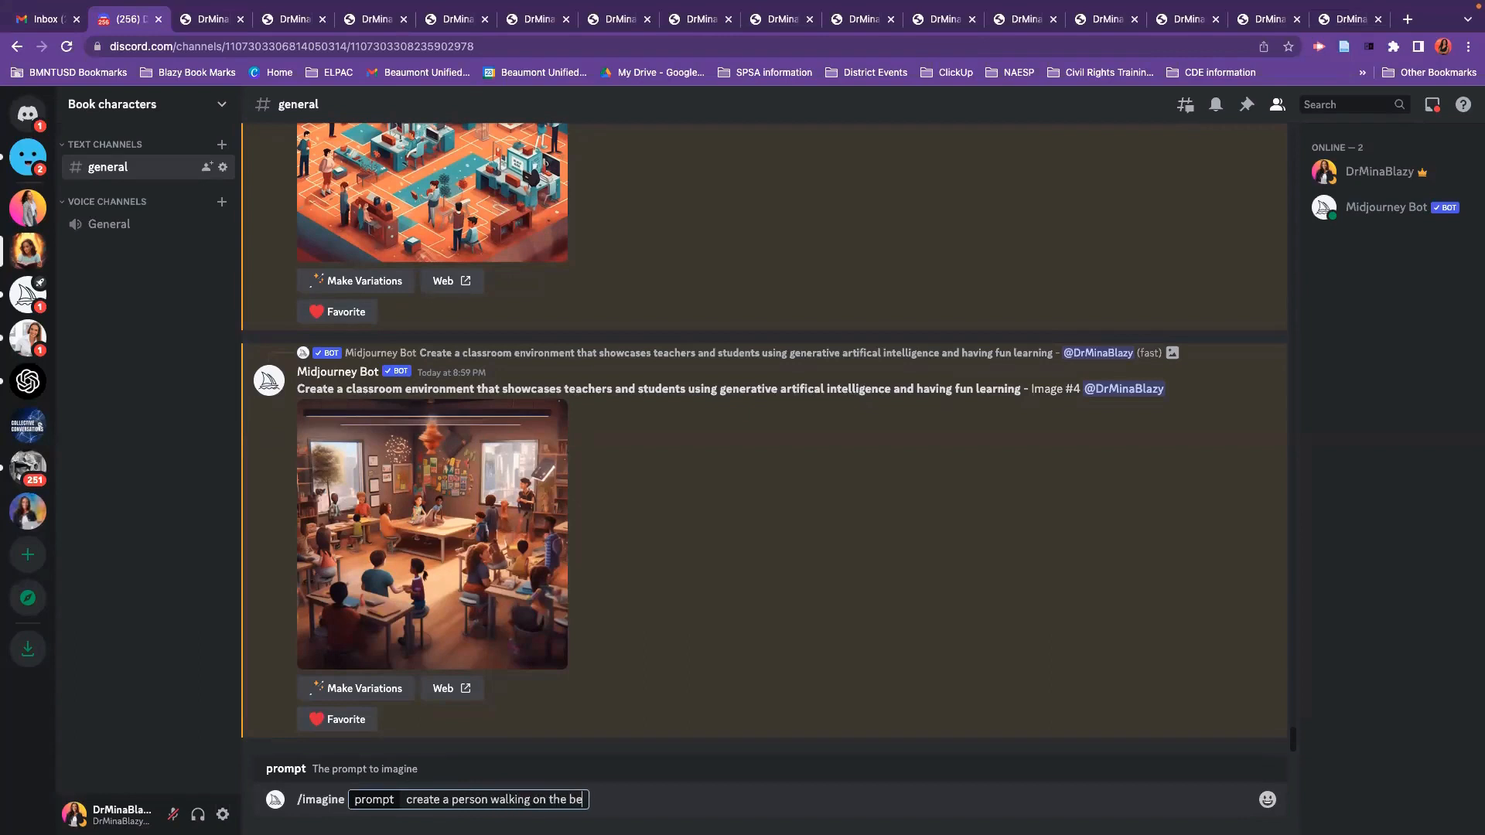
text(ach in brazil.)
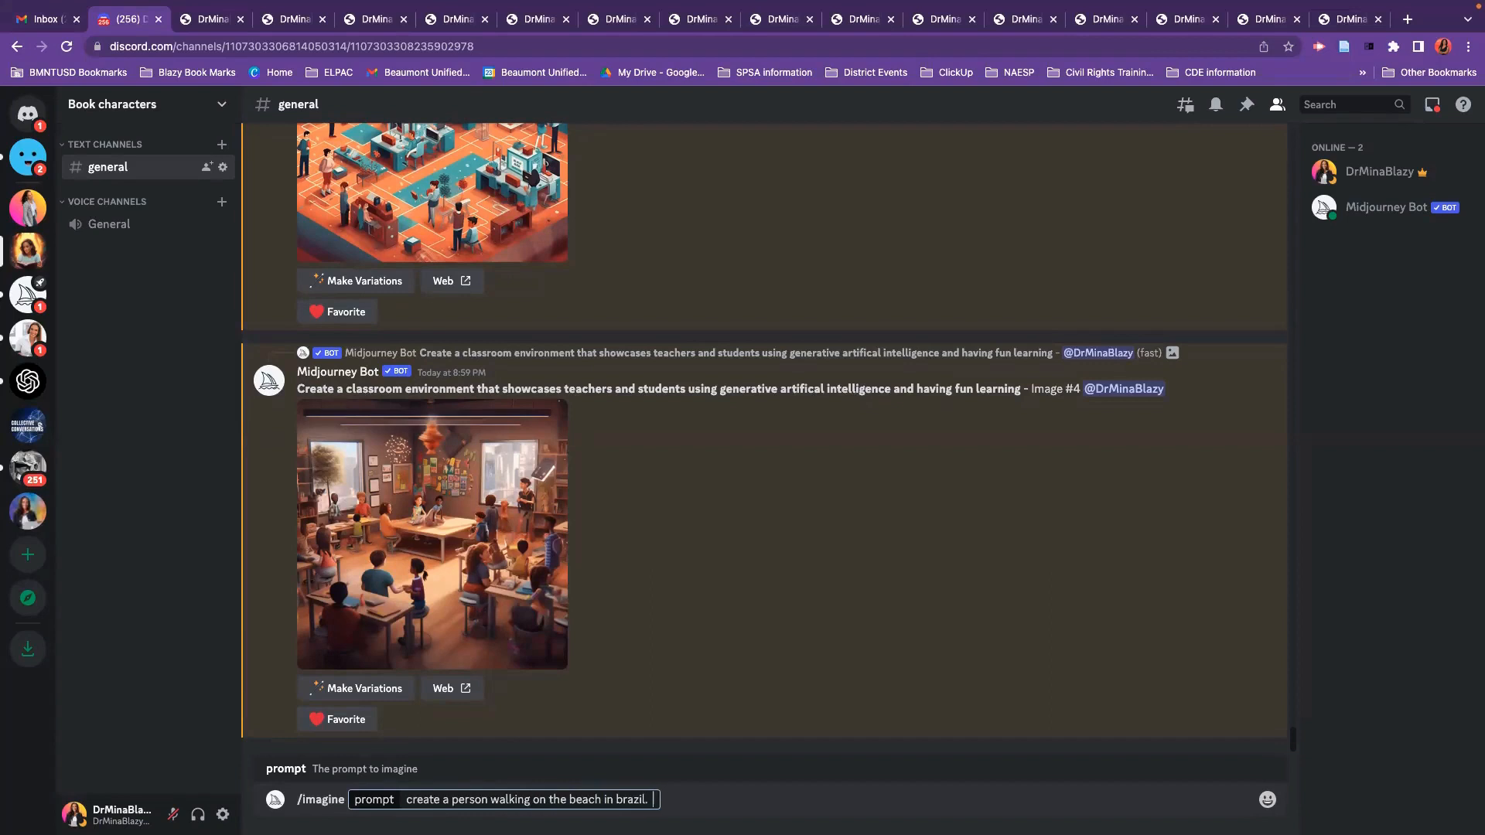
key(Return)
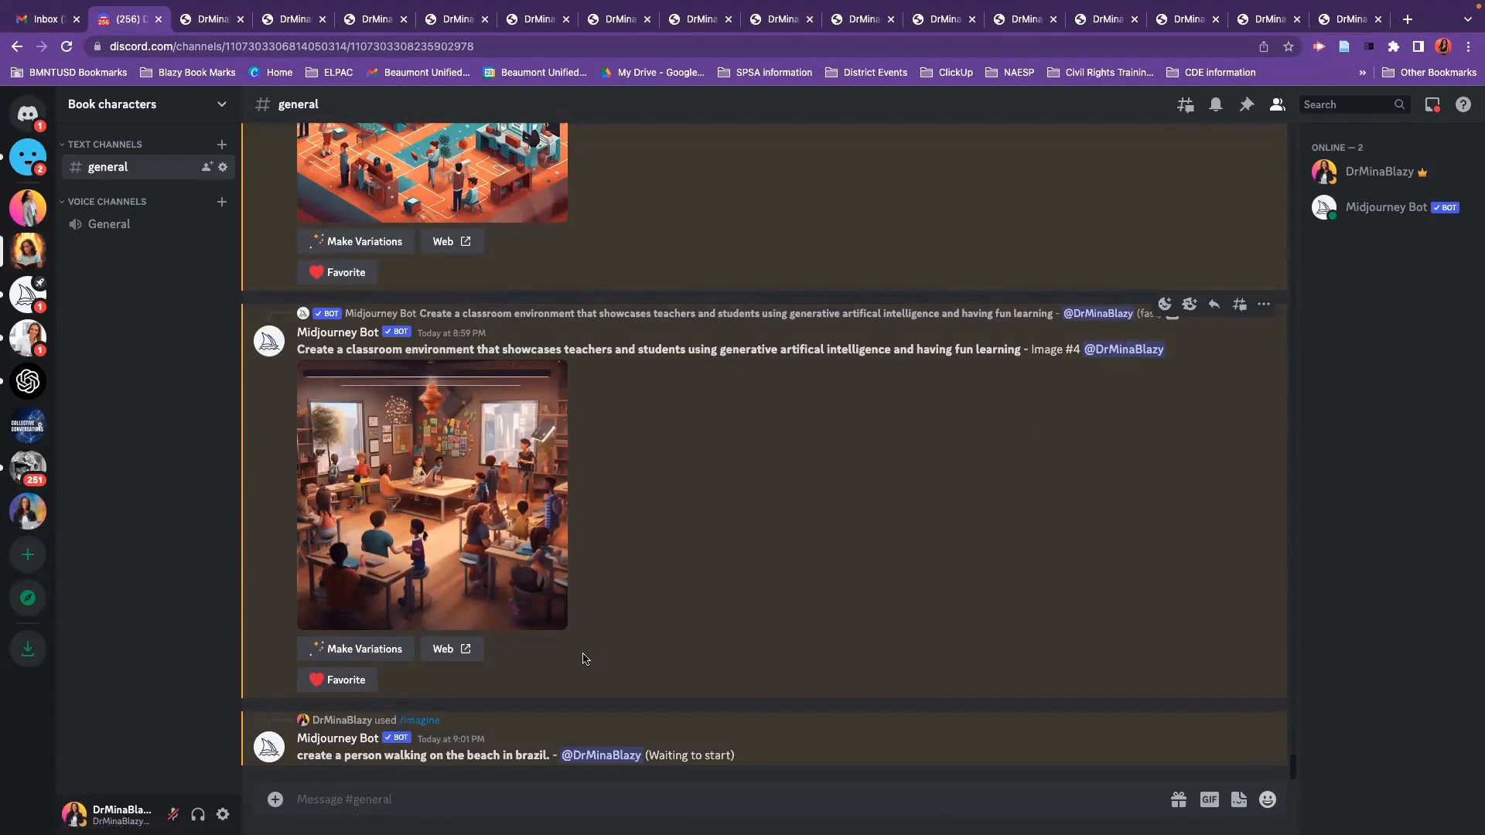
scroll(583, 658, up, 10)
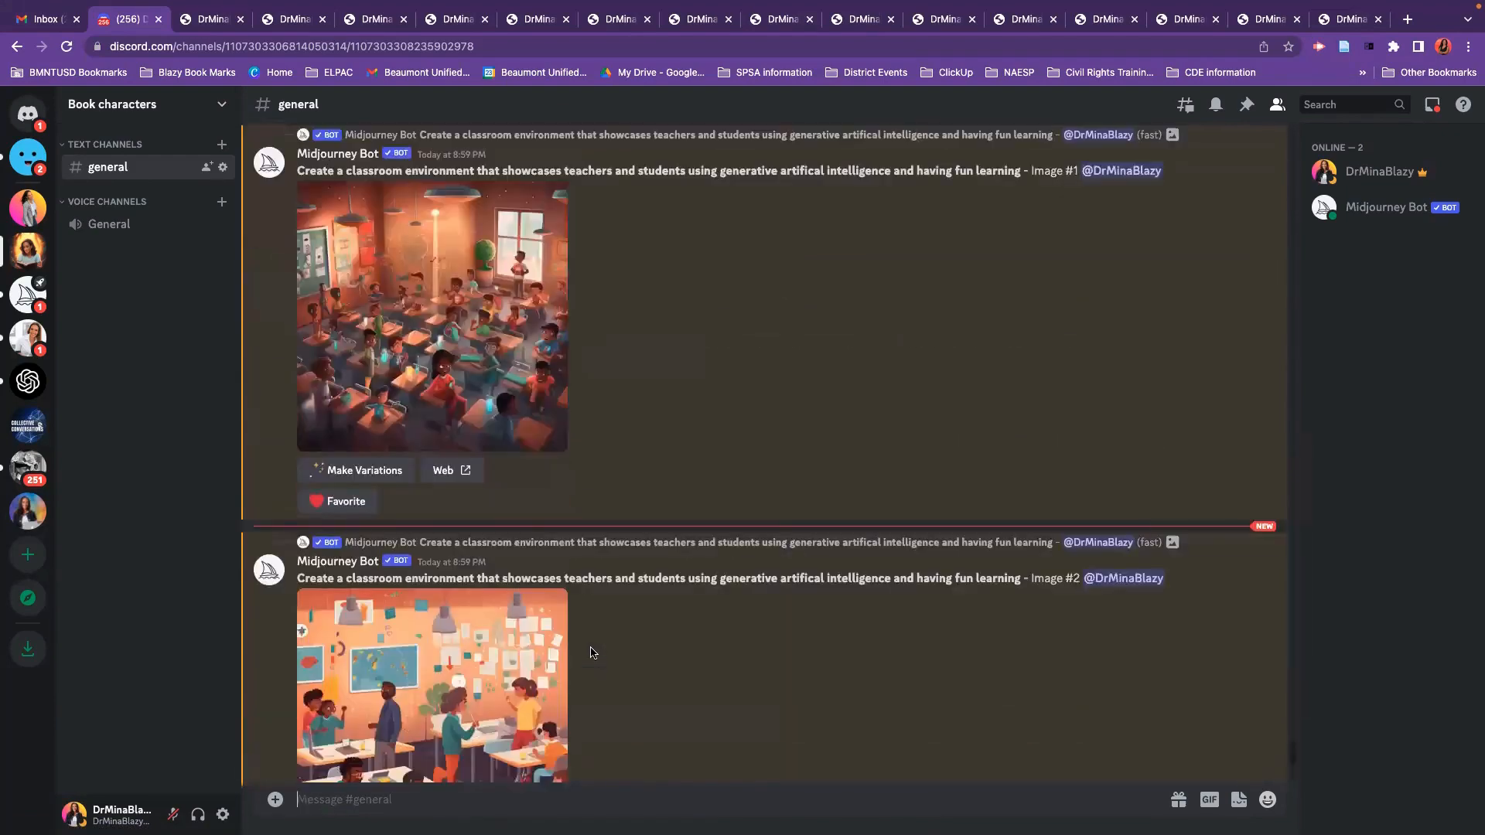
scroll(667, 510, down, 4)
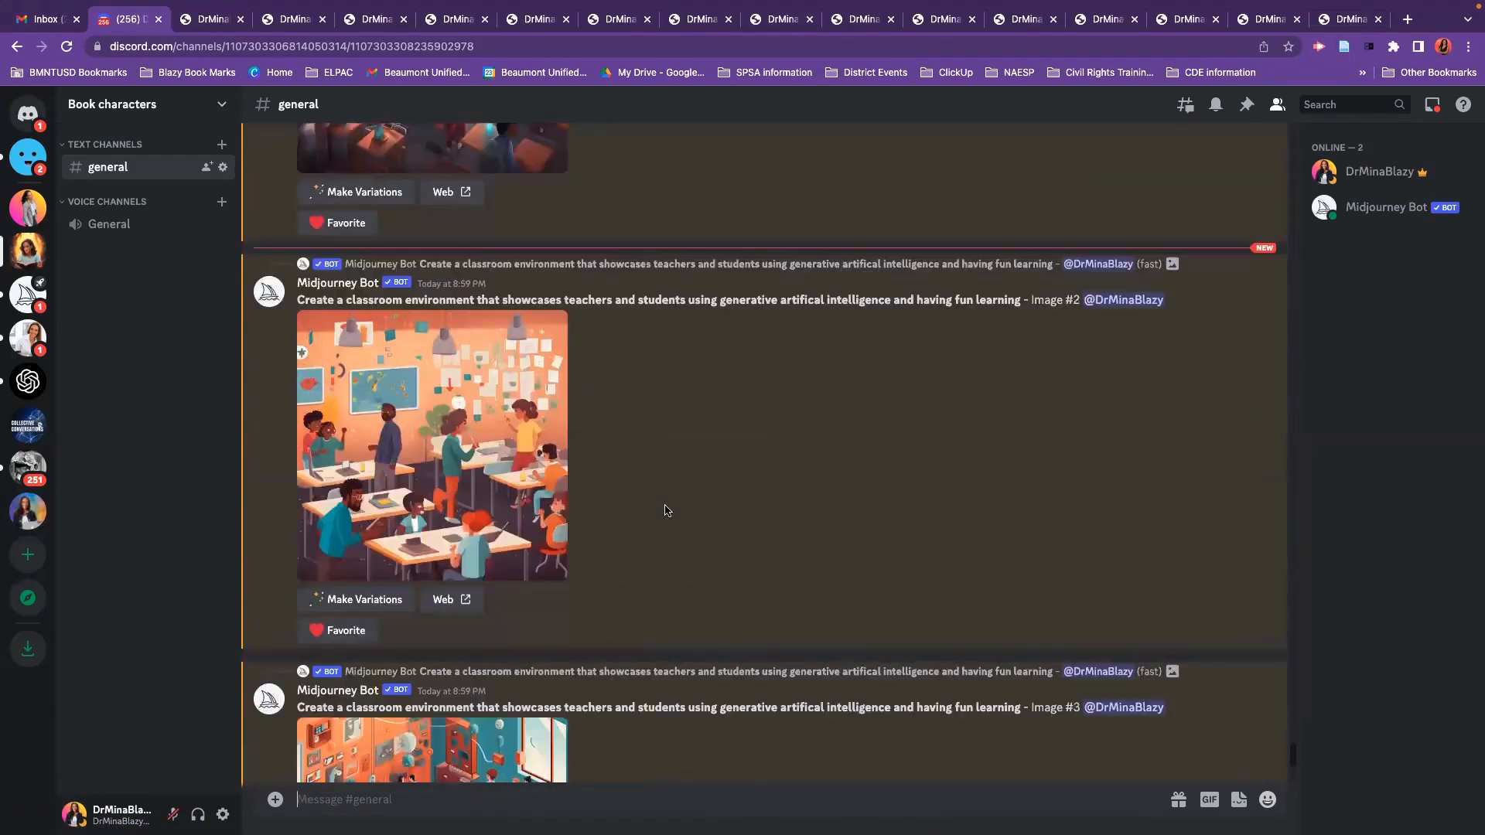
scroll(667, 510, down, 10)
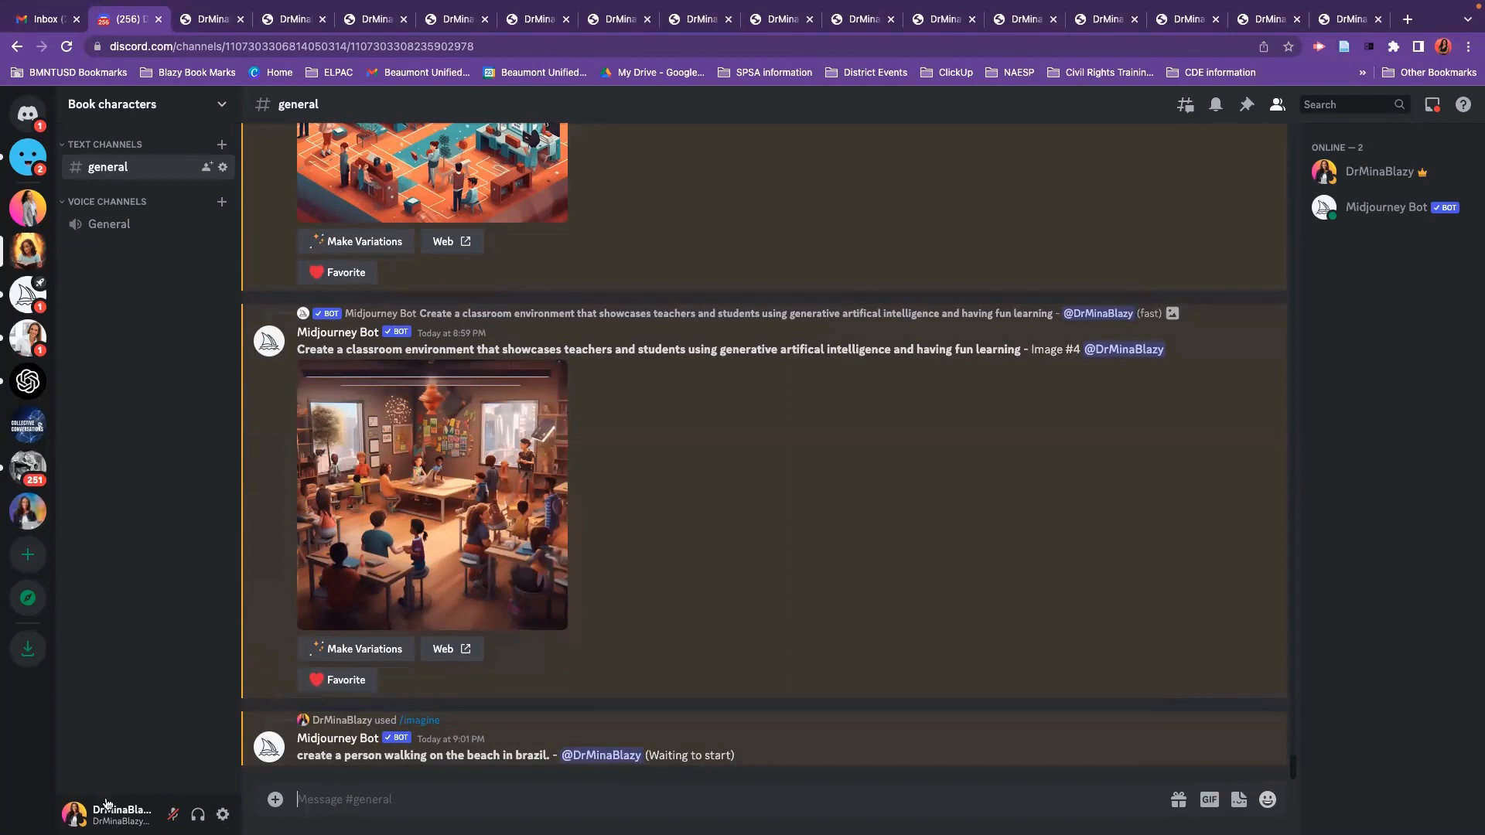
- Open the server owner's profile card from the member list and copy the full username with its number tag
click(1359, 184)
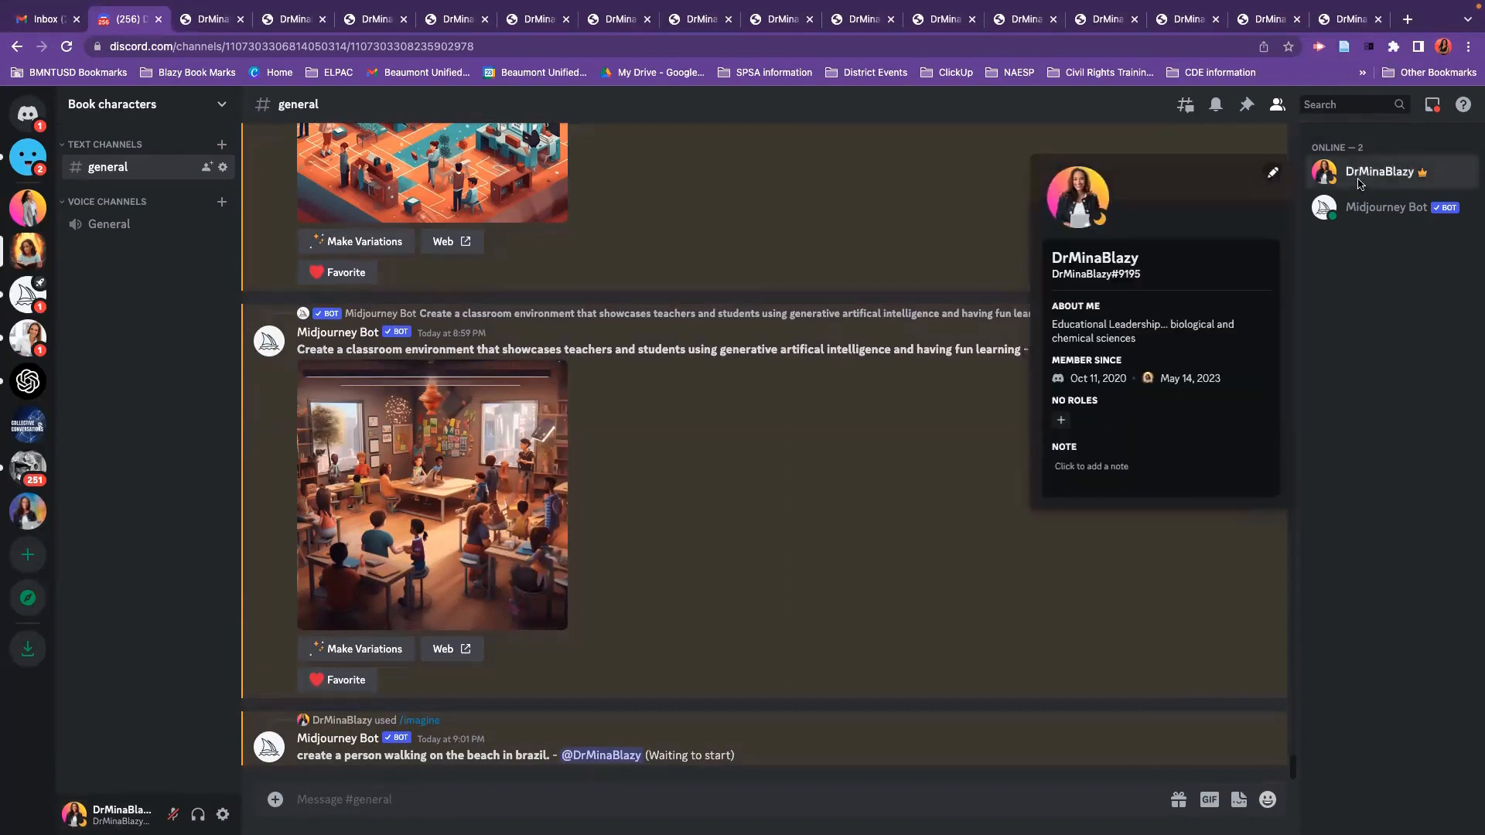
triple_click(1111, 275)
key(super+c)
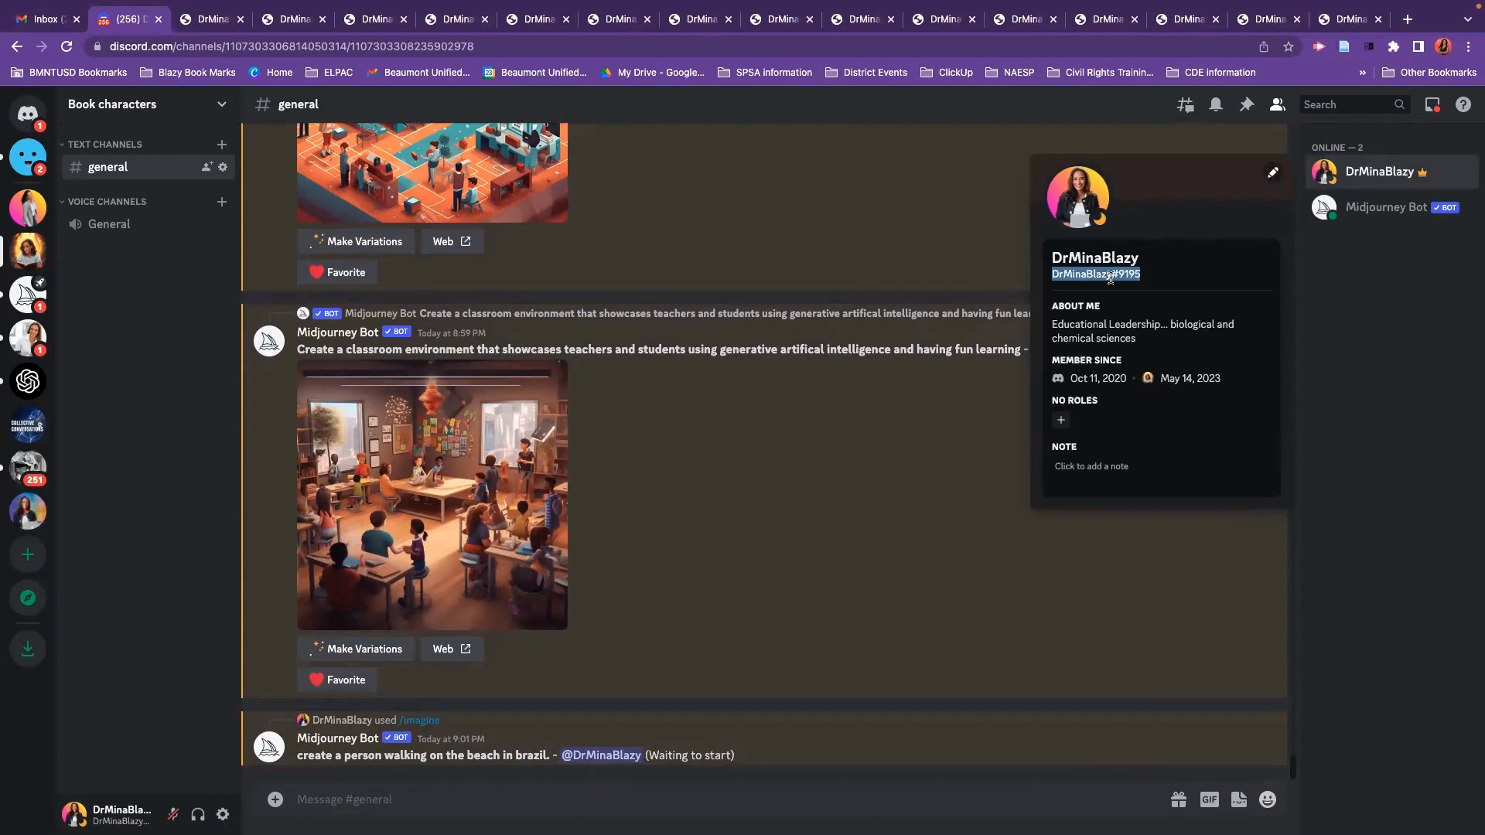
- Search the Book characters server for messages mentioning the copied username and browse the generated images in the results
click(1322, 99)
key(super+v)
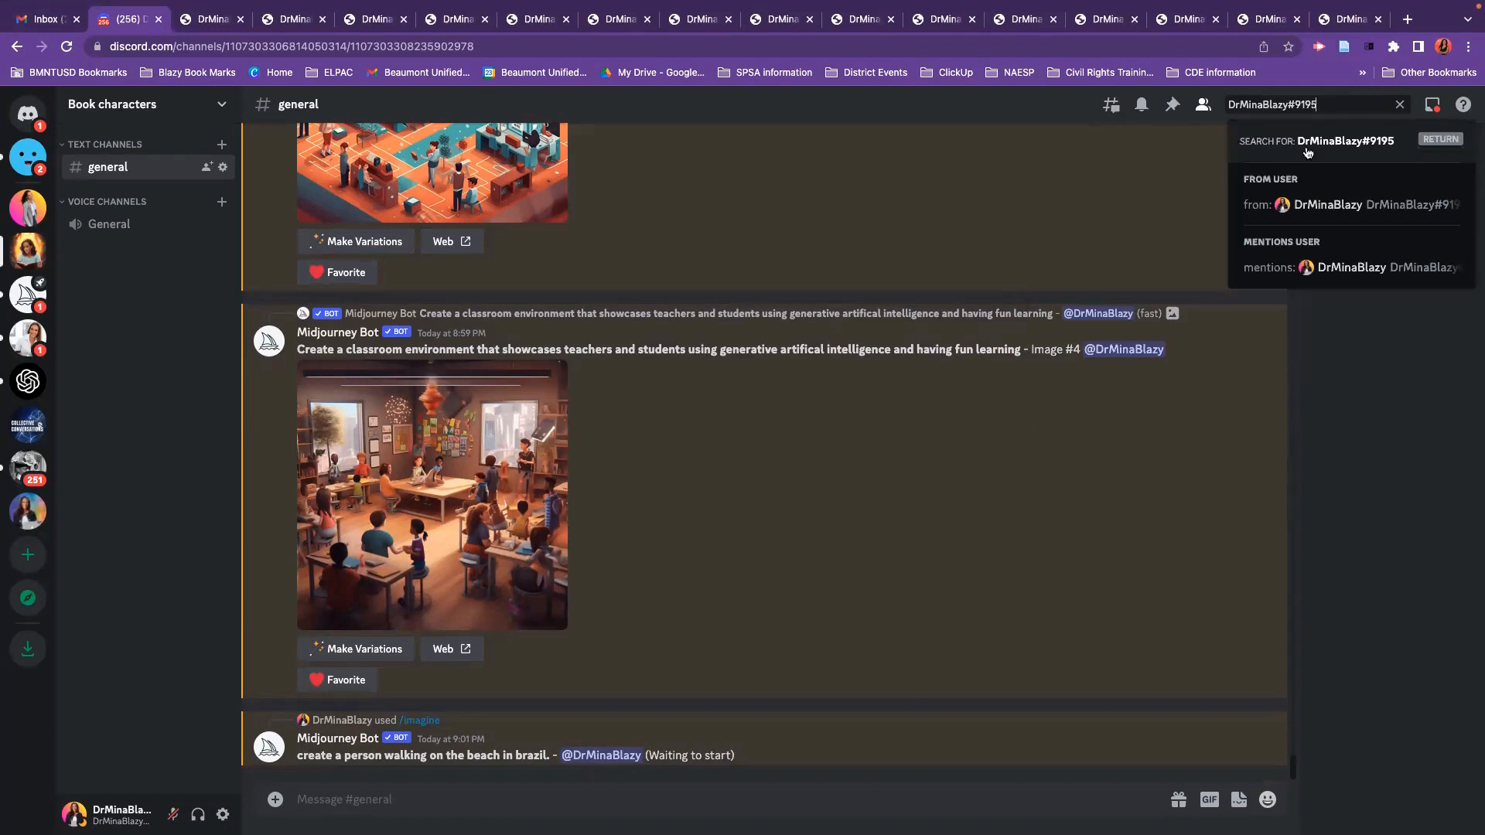
click(1277, 266)
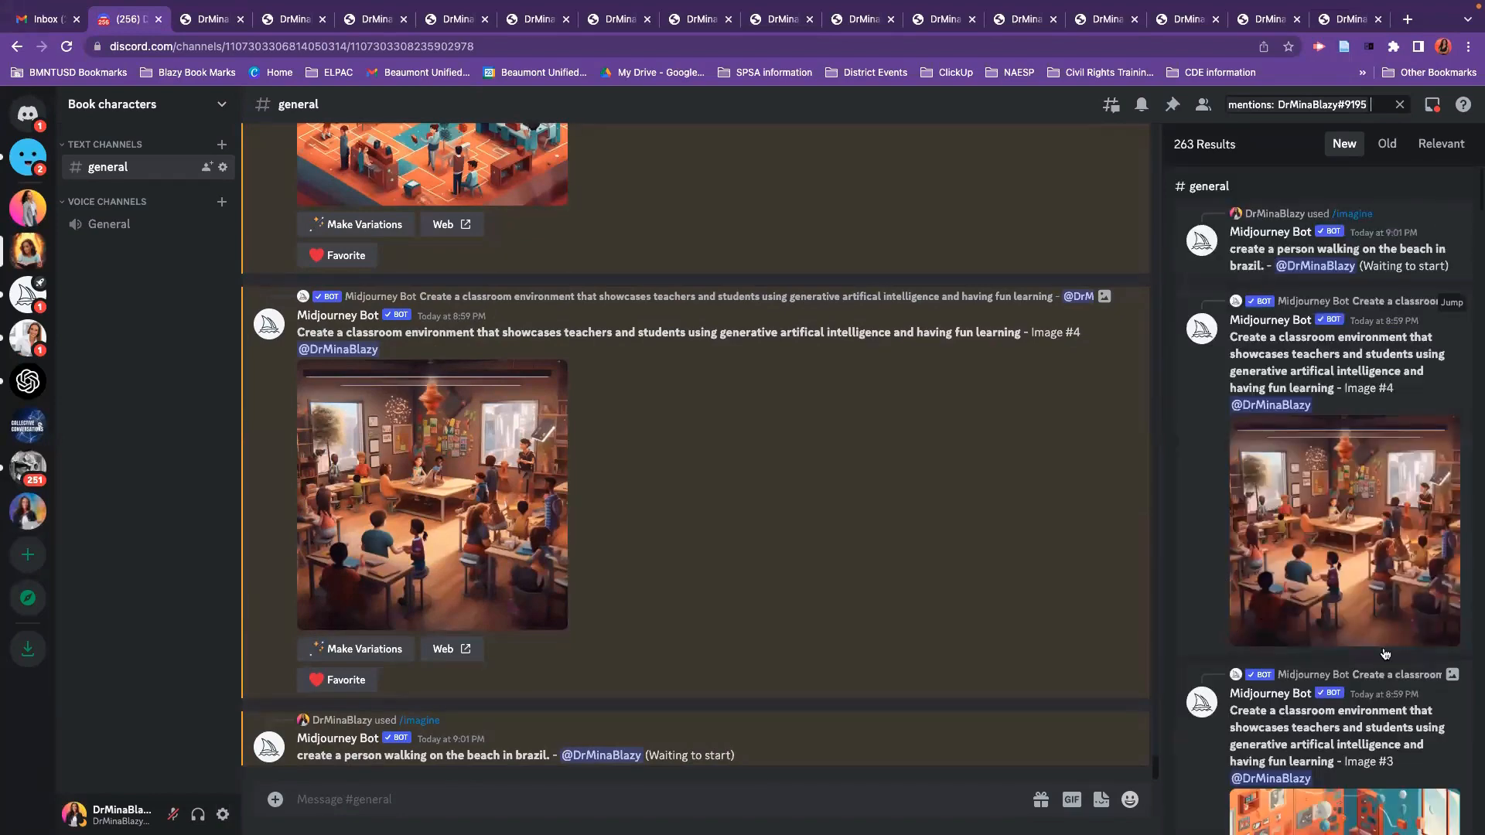
scroll(1384, 658, down, 8)
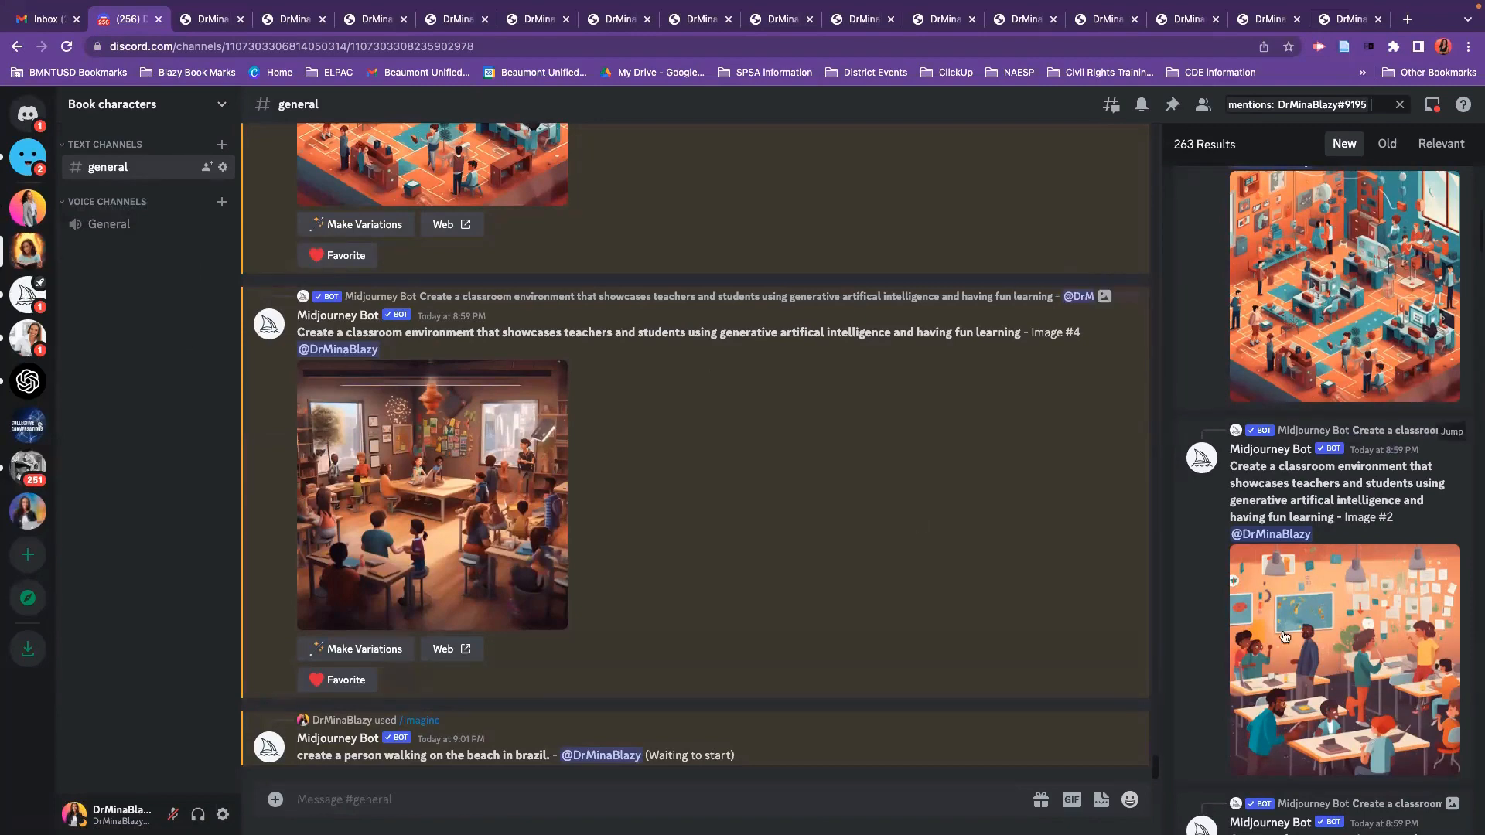
scroll(1286, 635, down, 8)
scroll(1286, 635, down, 7)
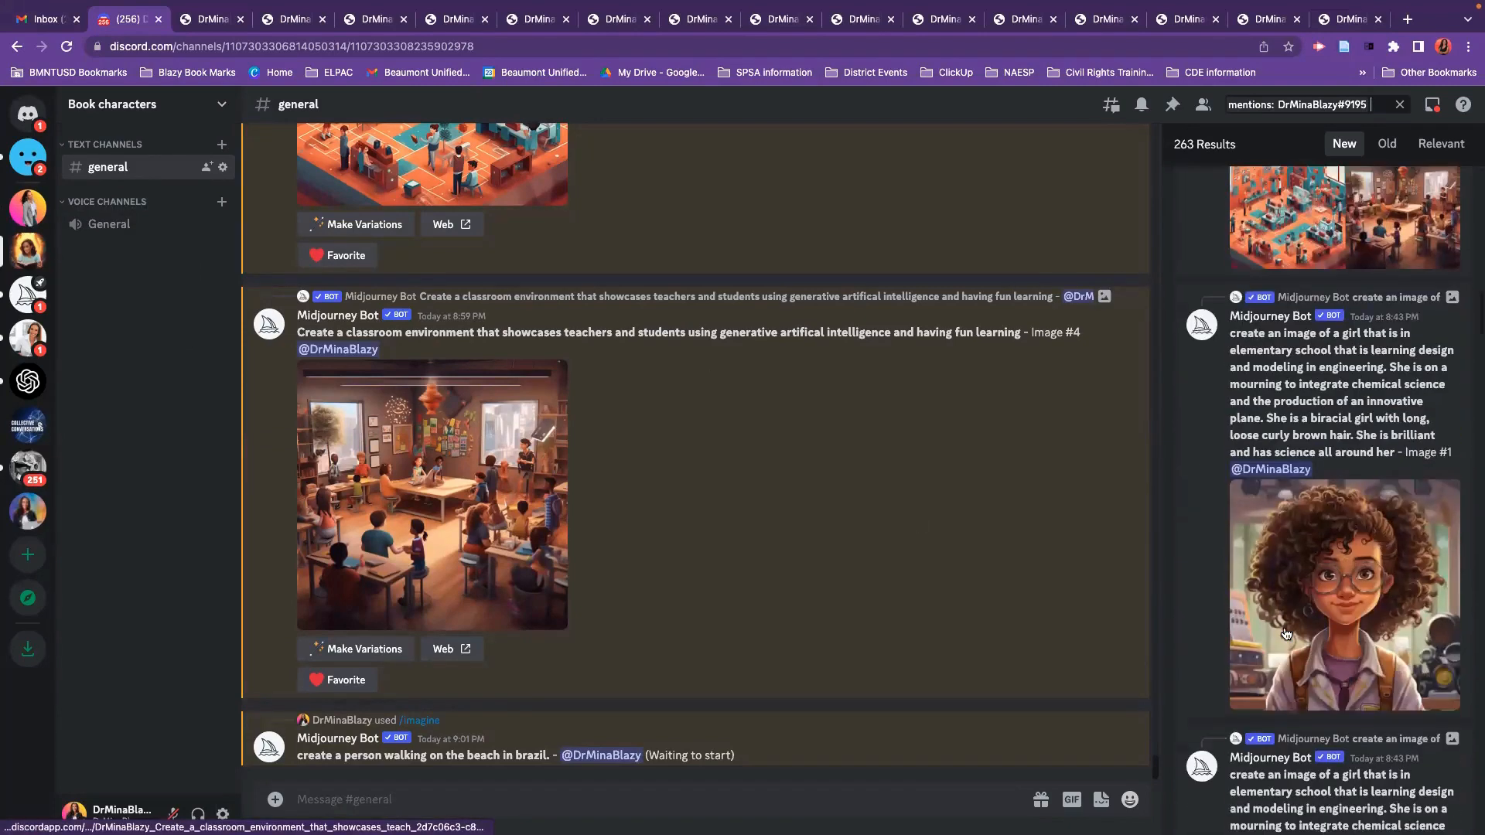
- Switch to the Midjourney server and look through other members' generated images in the newbies-83 channel
click(26, 306)
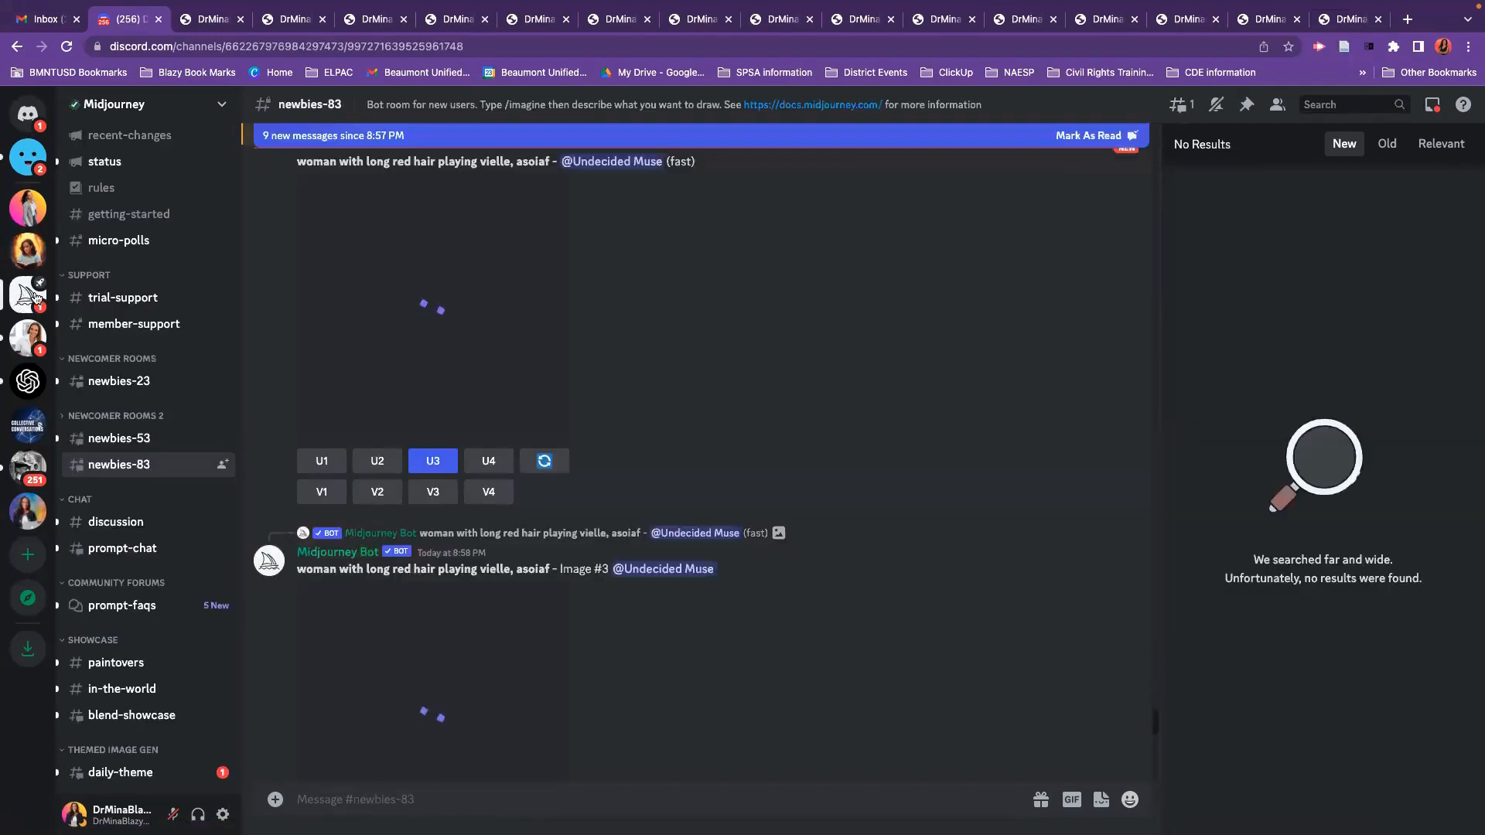
scroll(559, 555, up, 20)
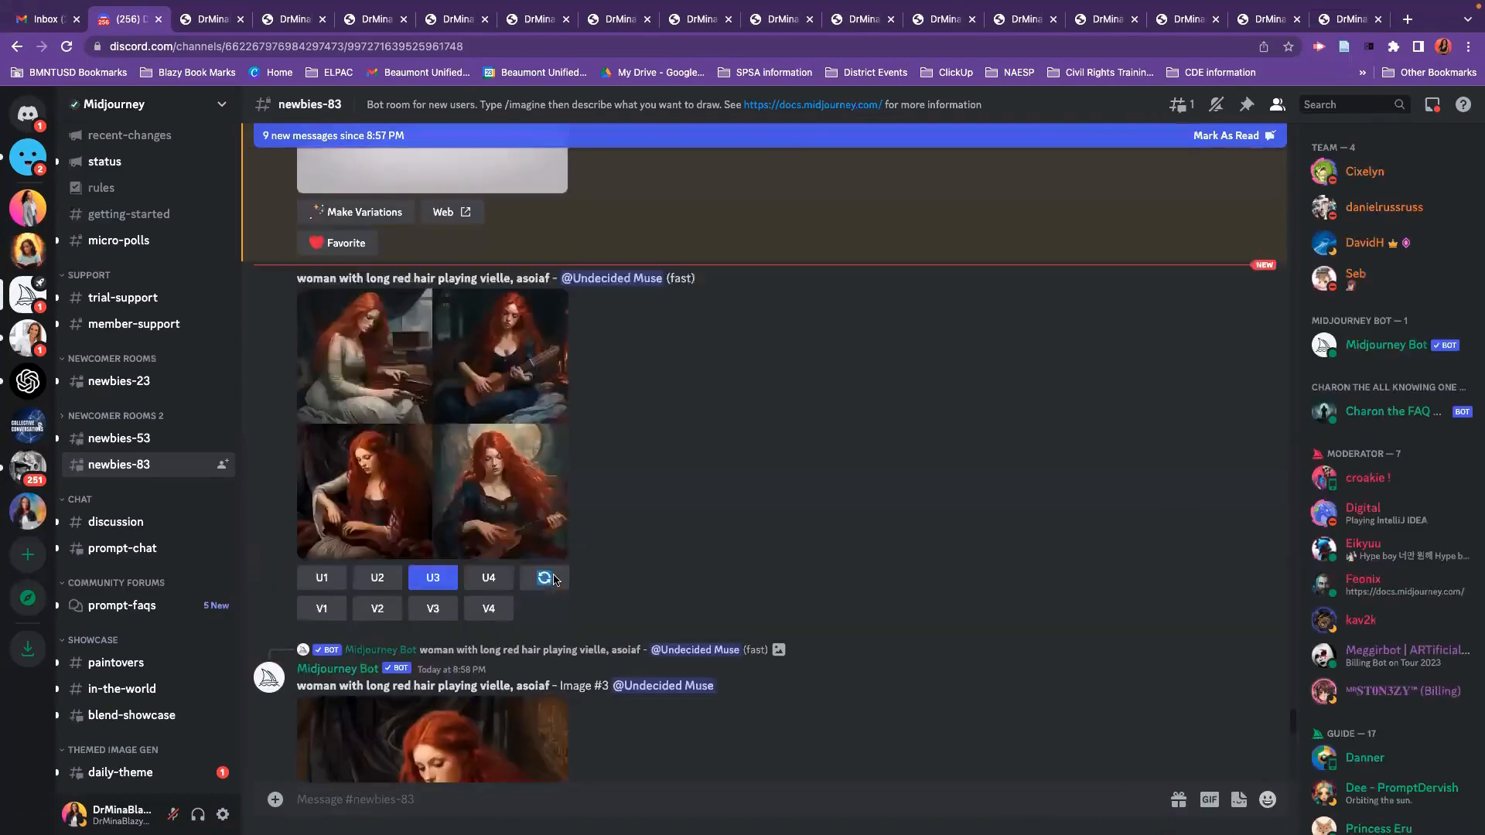
scroll(554, 580, up, 15)
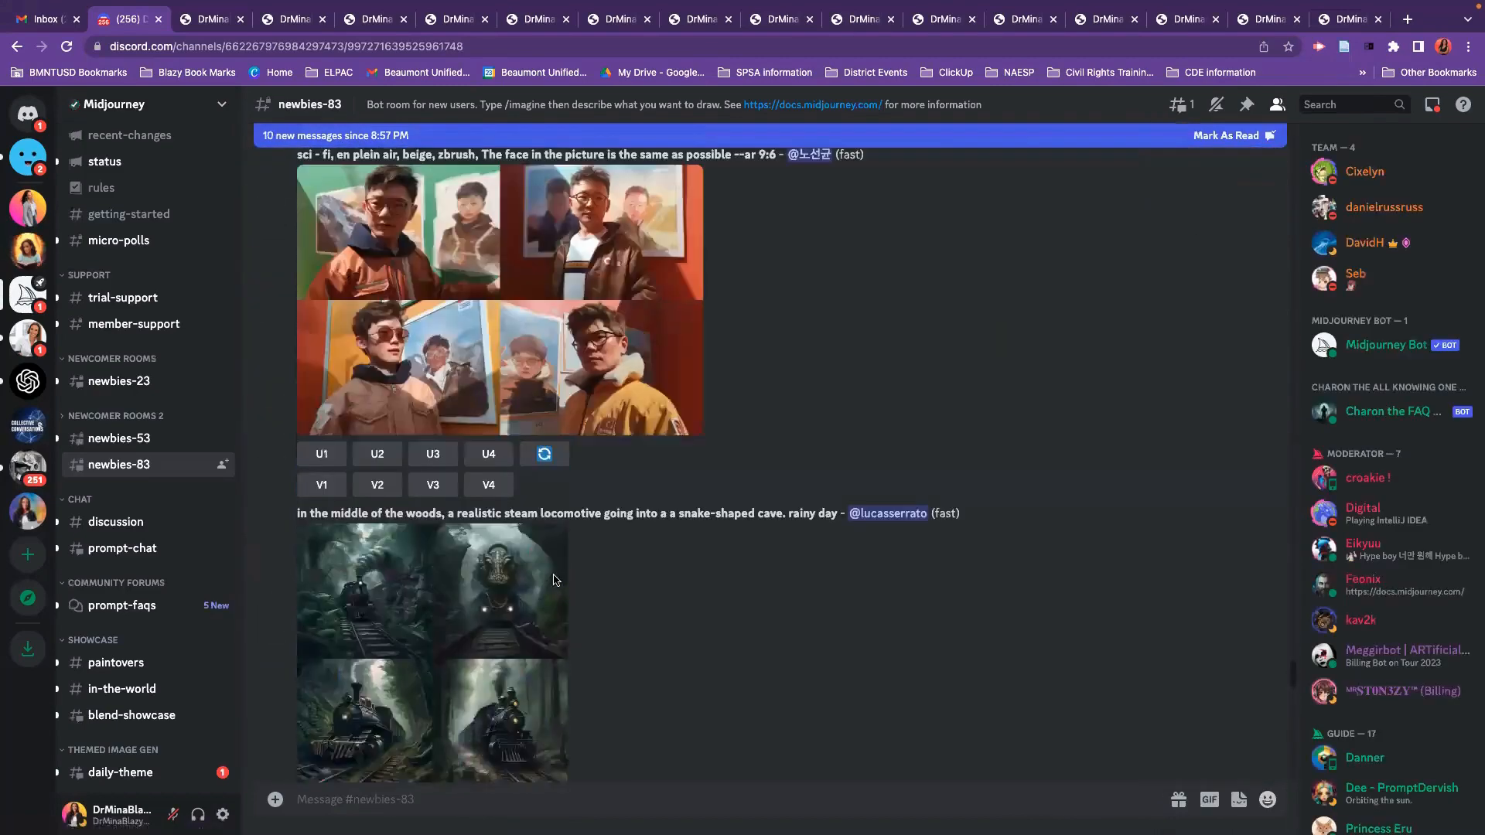
scroll(553, 588, down, 5)
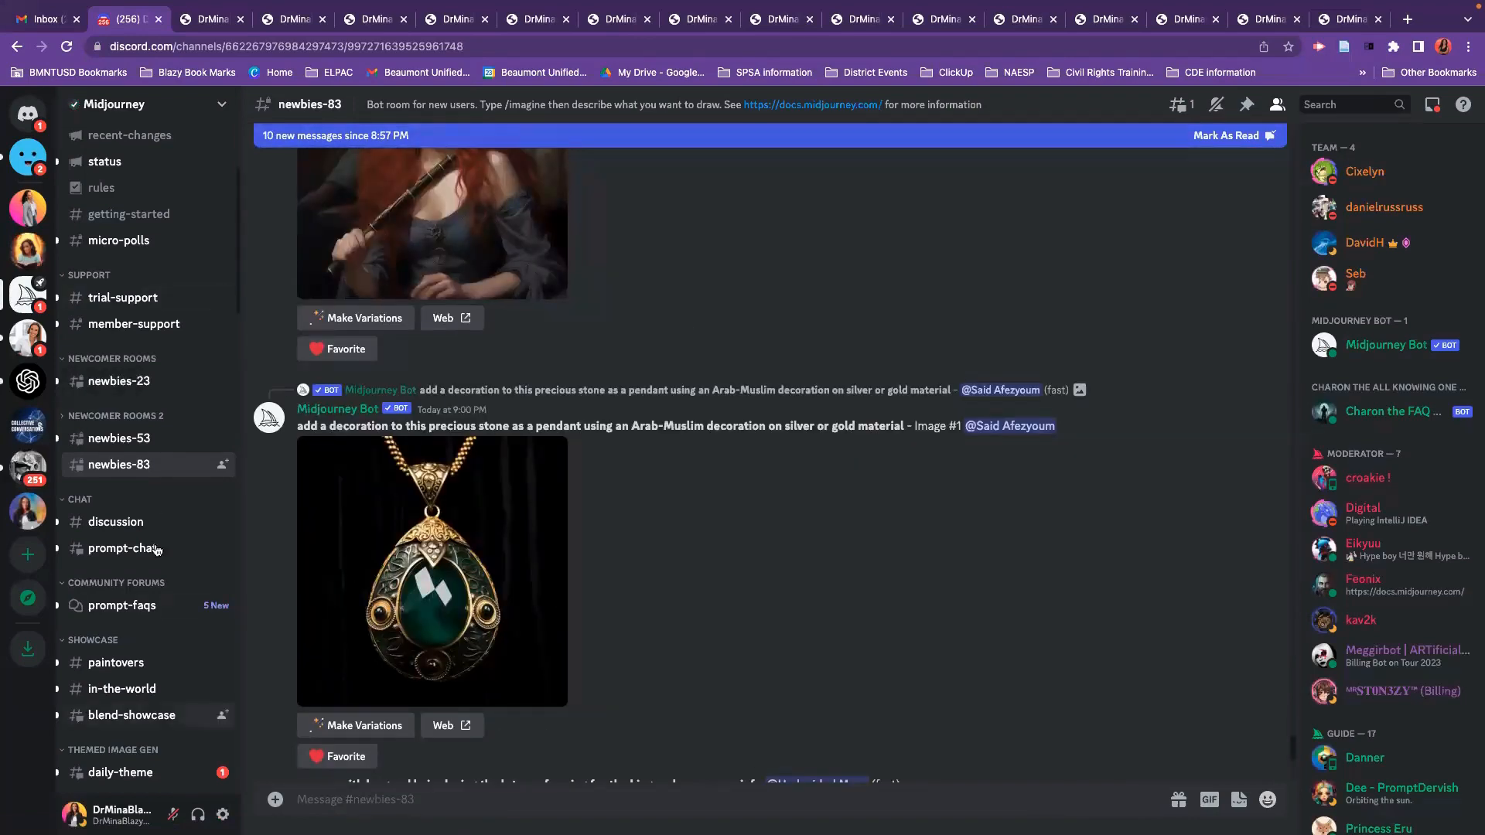
scroll(769, 636, down, 5)
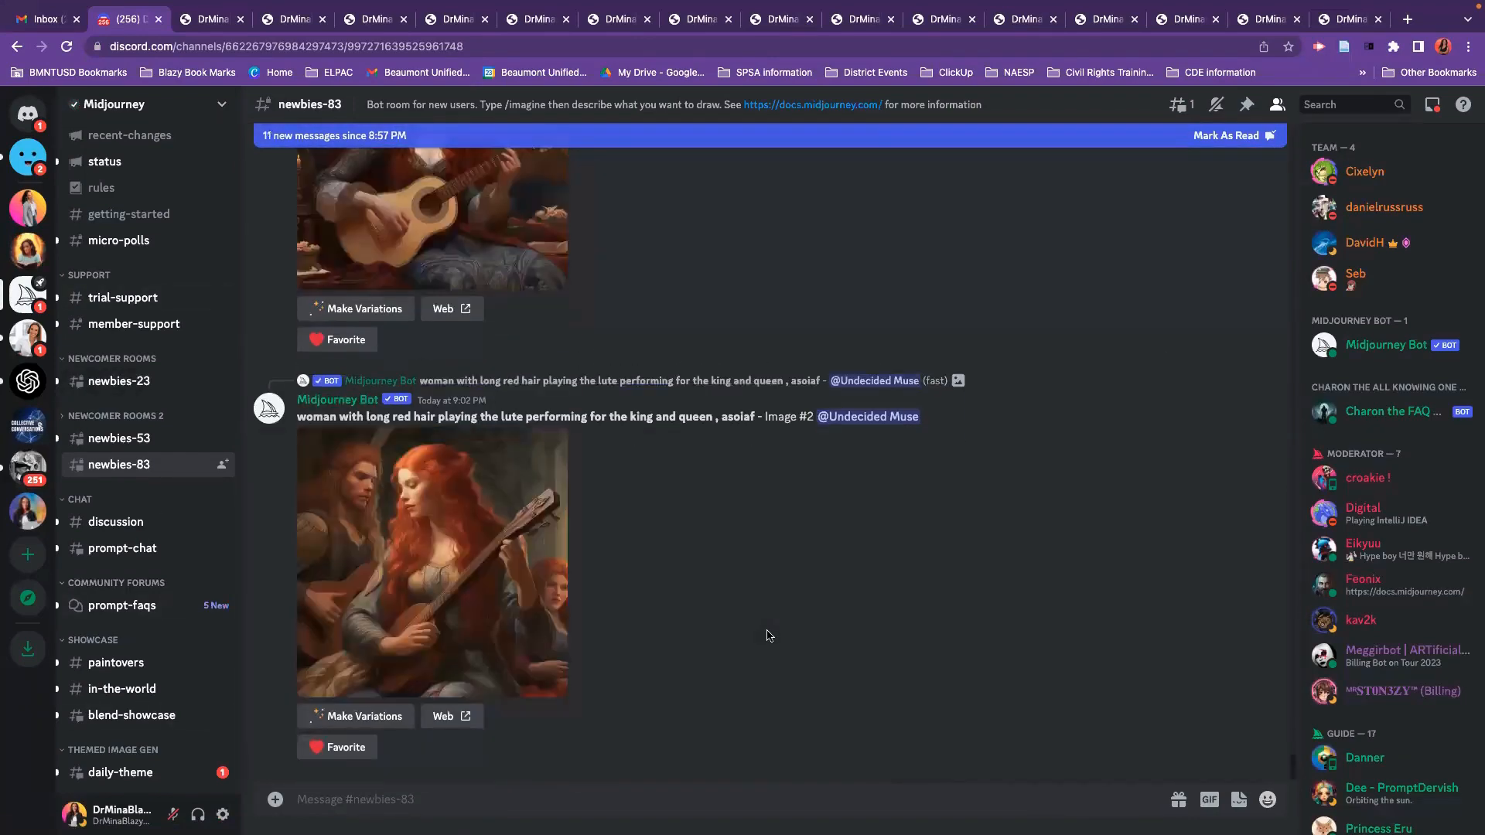
- Search the Midjourney server for messages mentioning the copied username and browse the first page of results to its end
click(1374, 103)
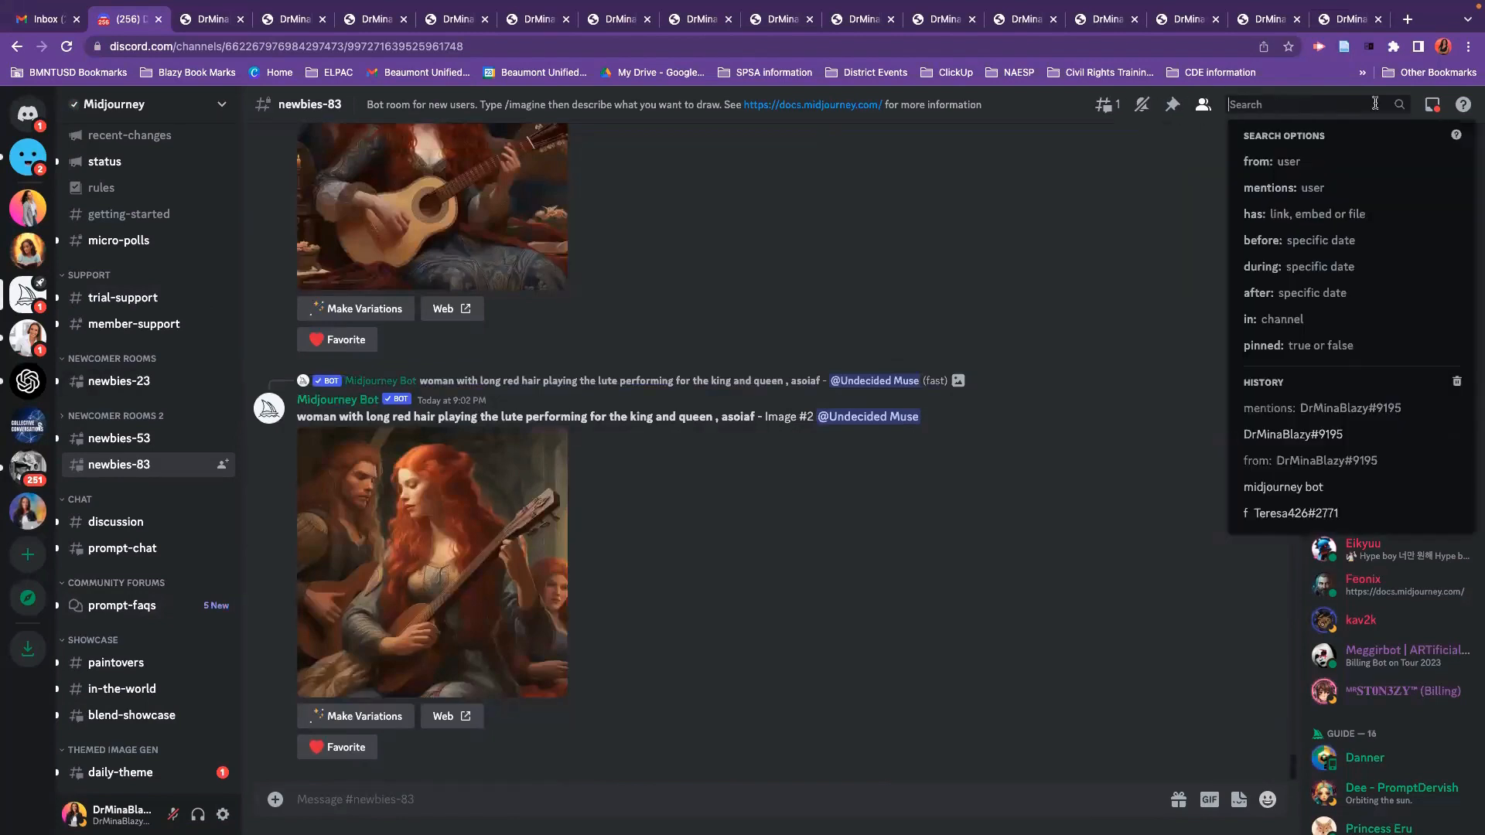
key(ctrl+v)
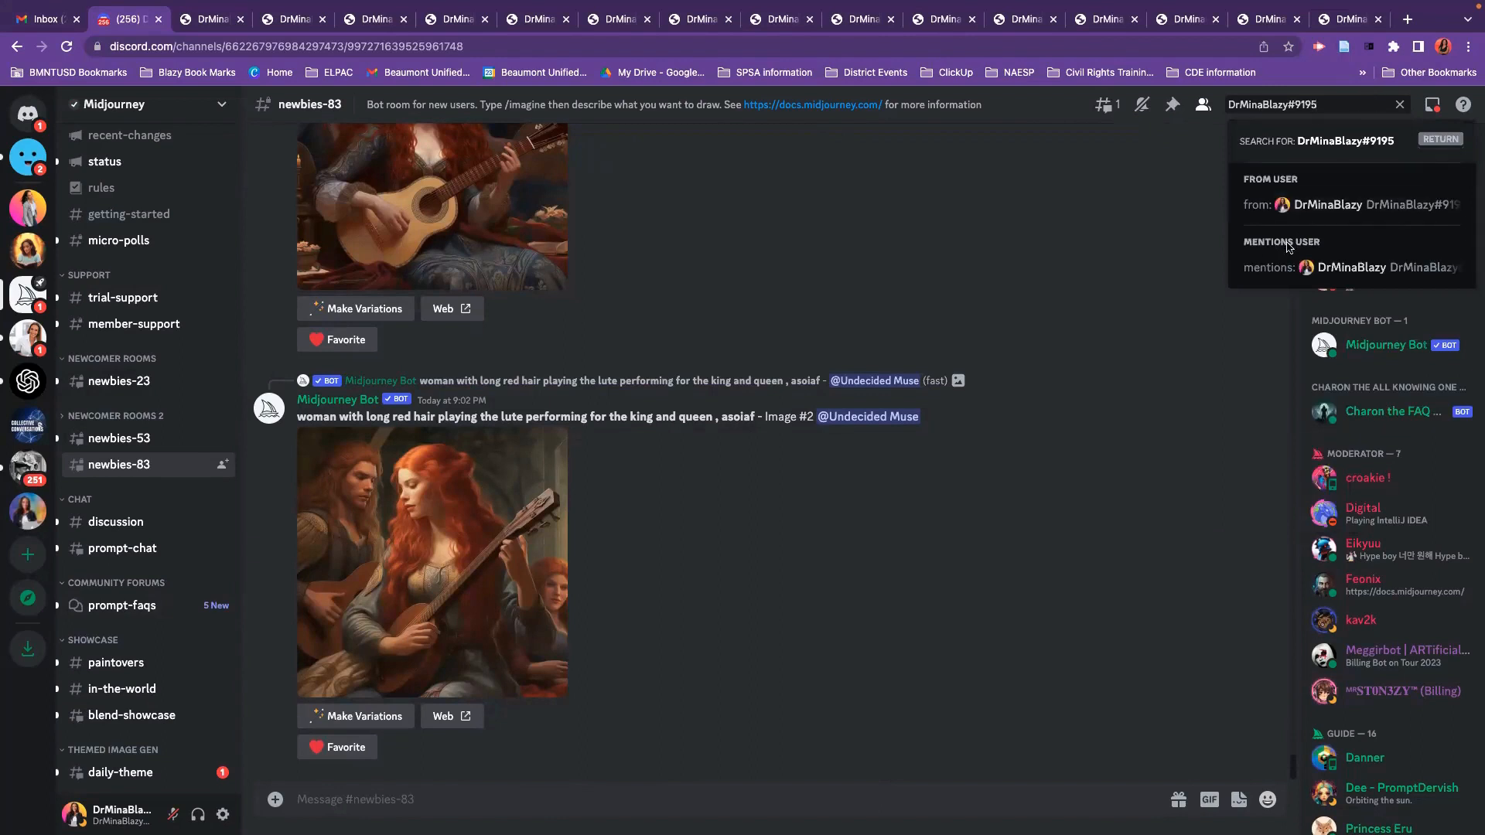
click(1317, 267)
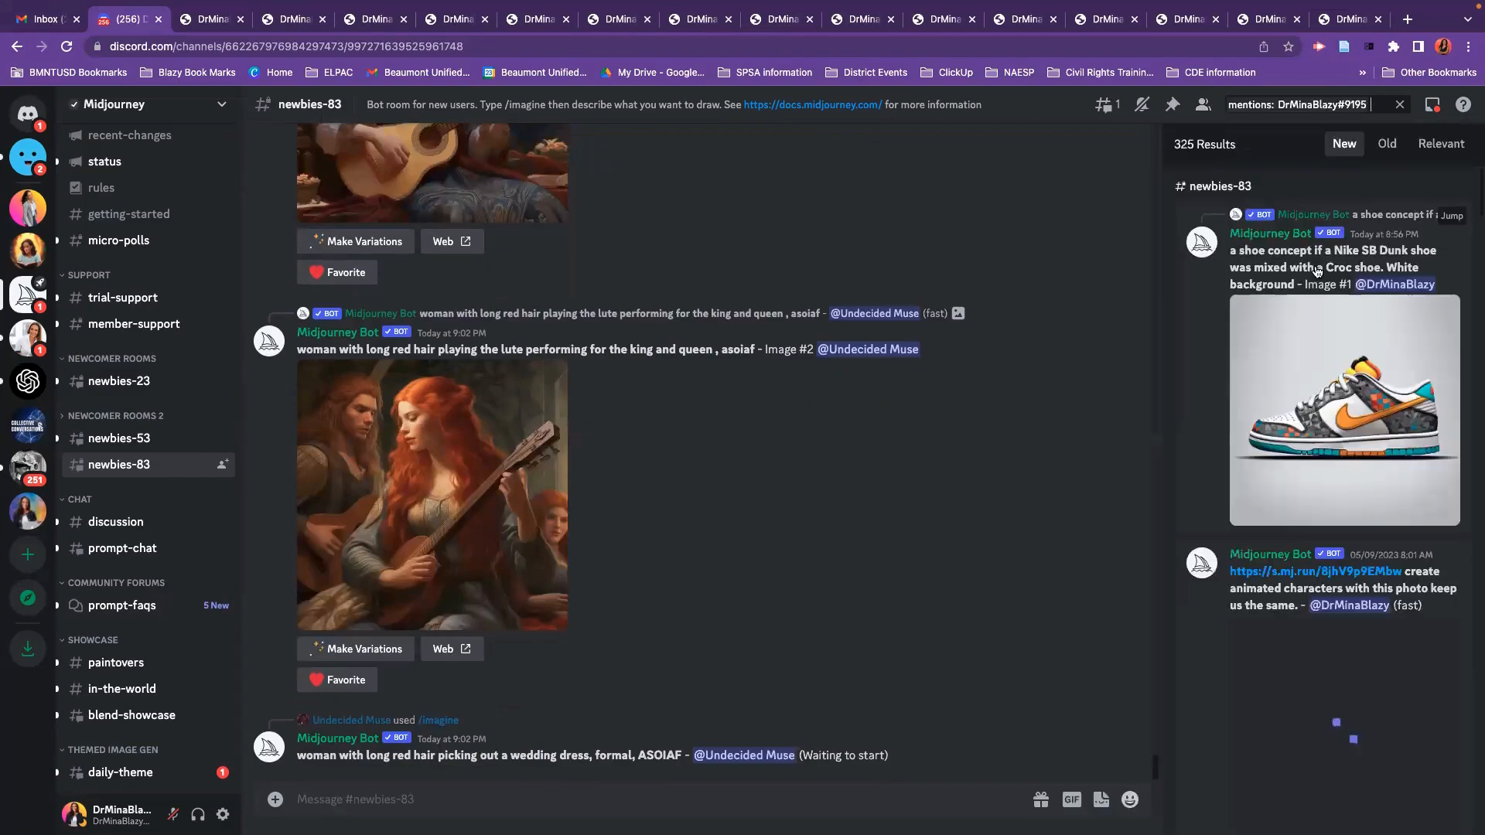
scroll(1392, 557, down, 10)
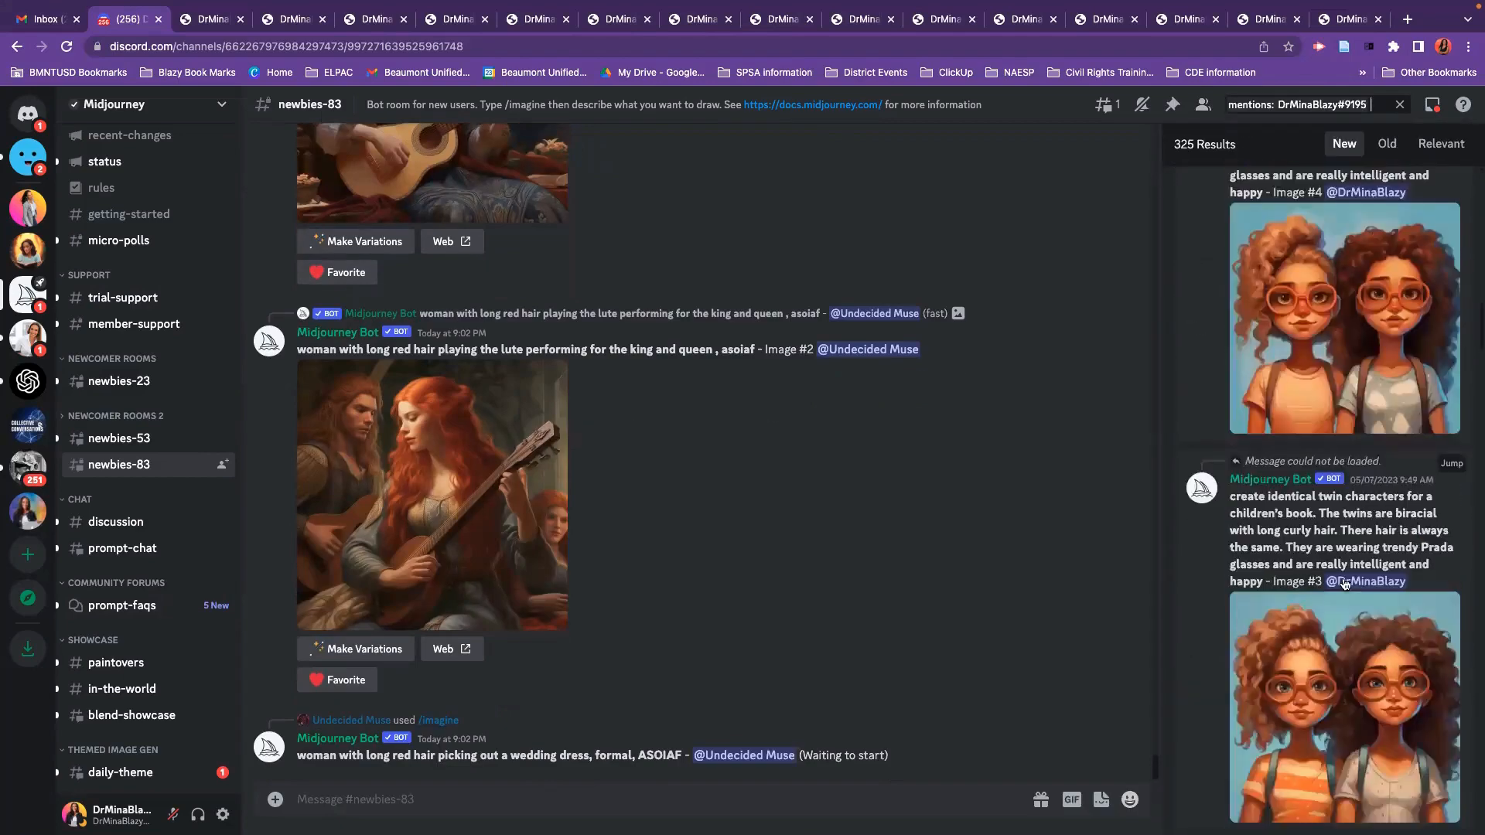
scroll(1345, 586, down, 15)
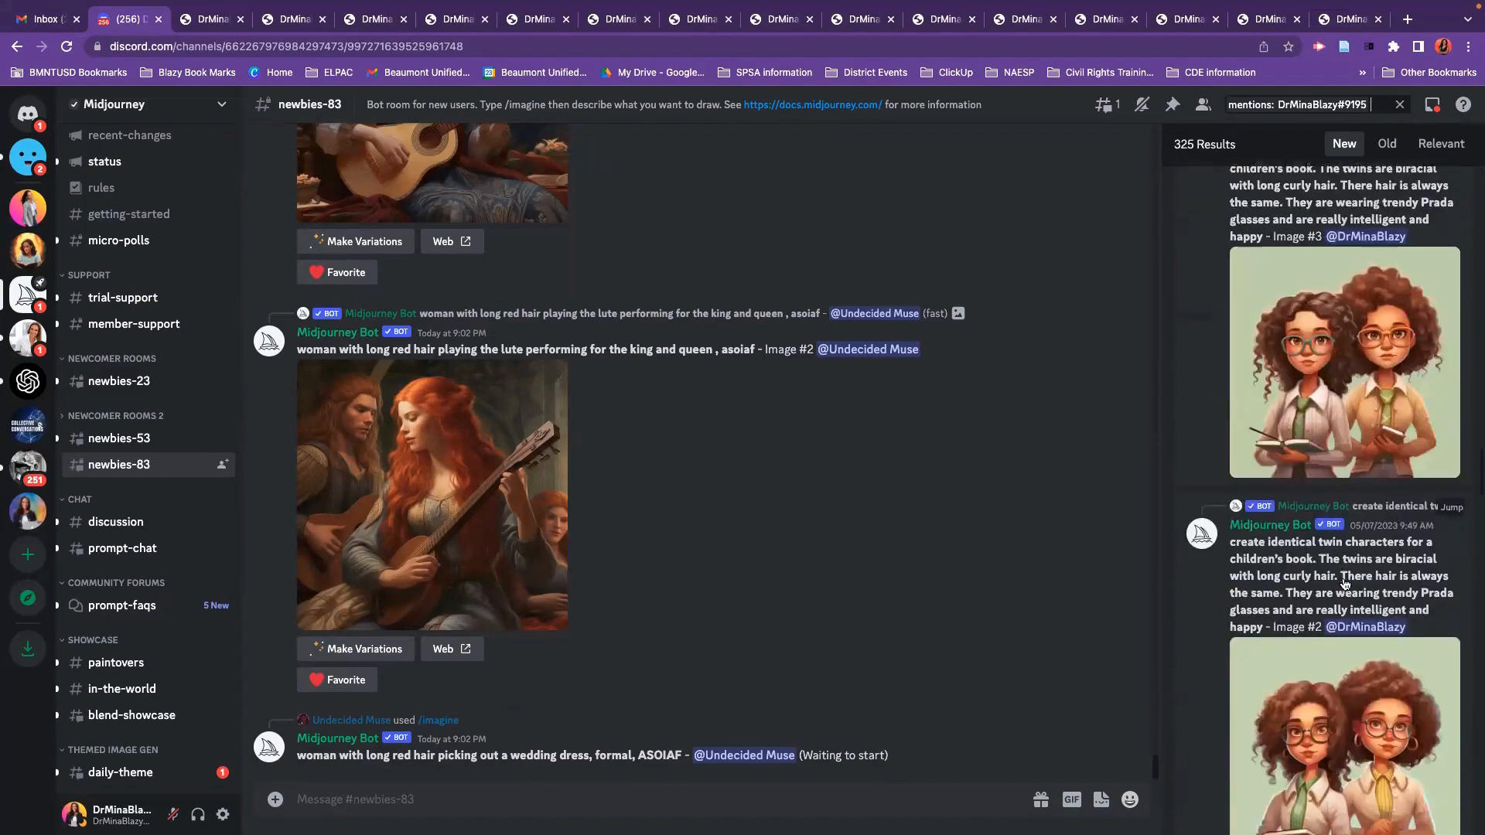
scroll(1345, 585, down, 10)
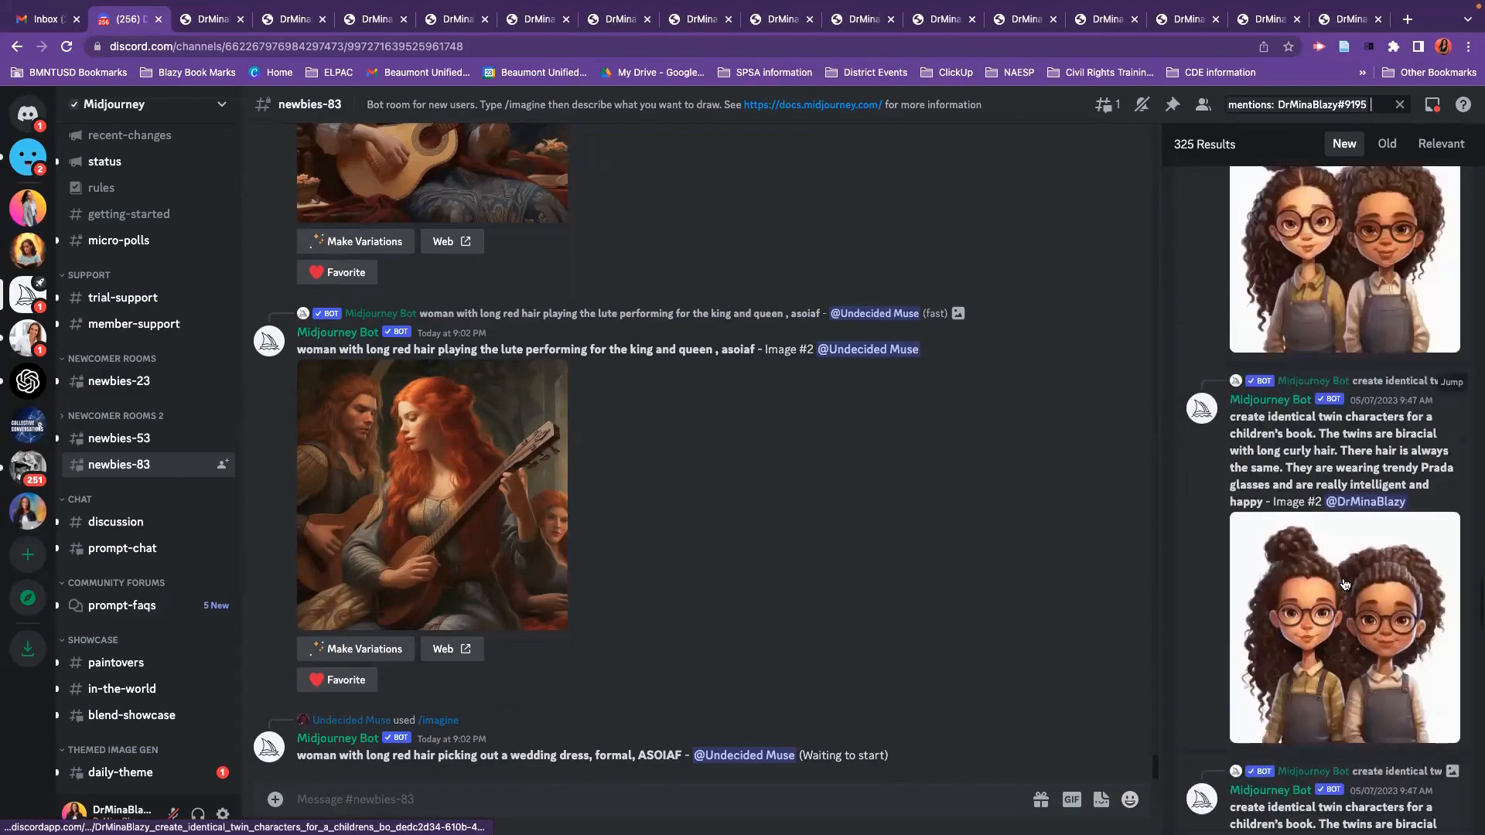
scroll(1345, 586, down, 10)
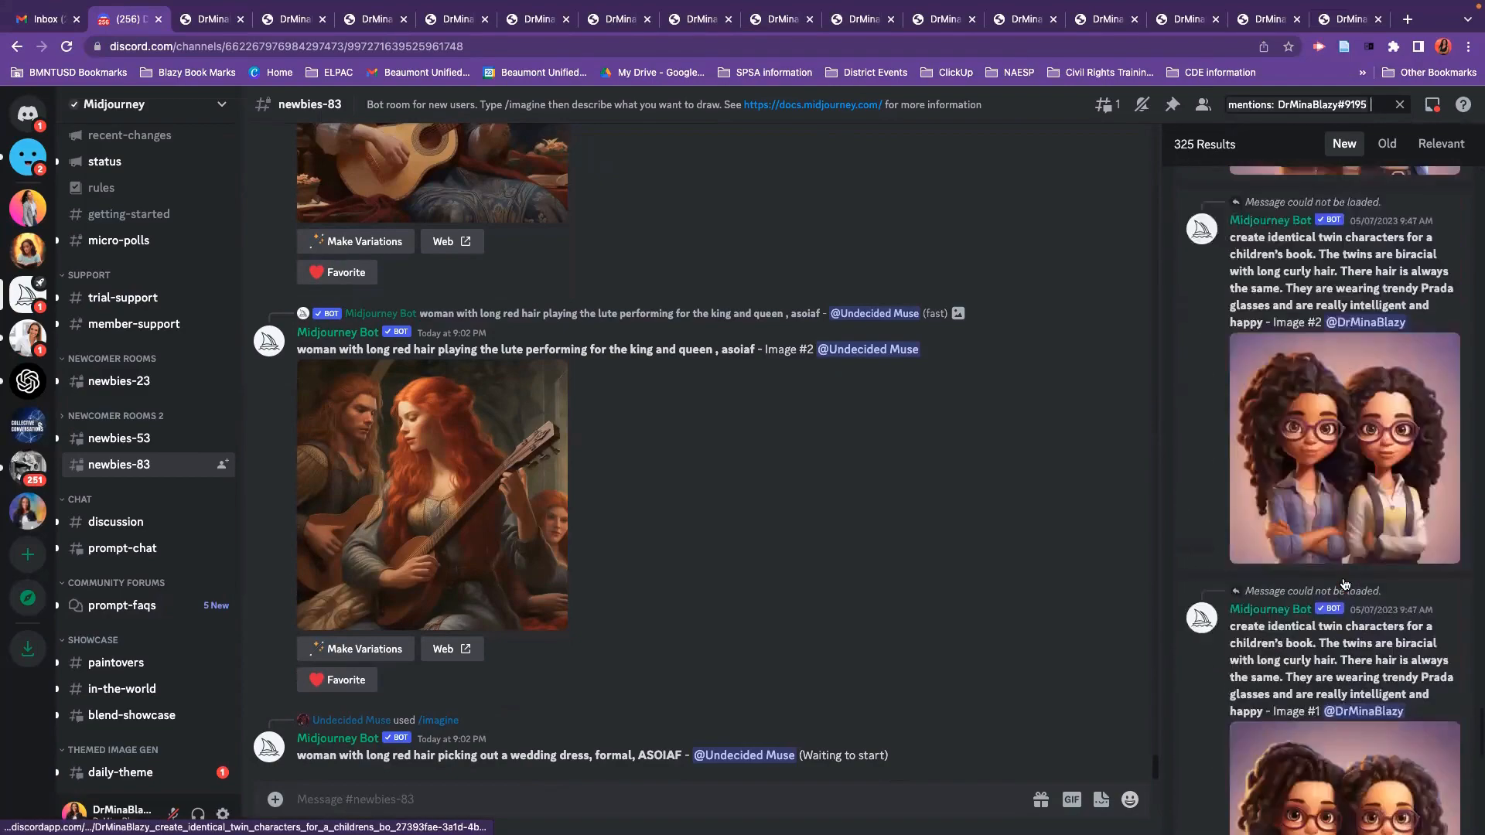
scroll(1344, 586, down, 10)
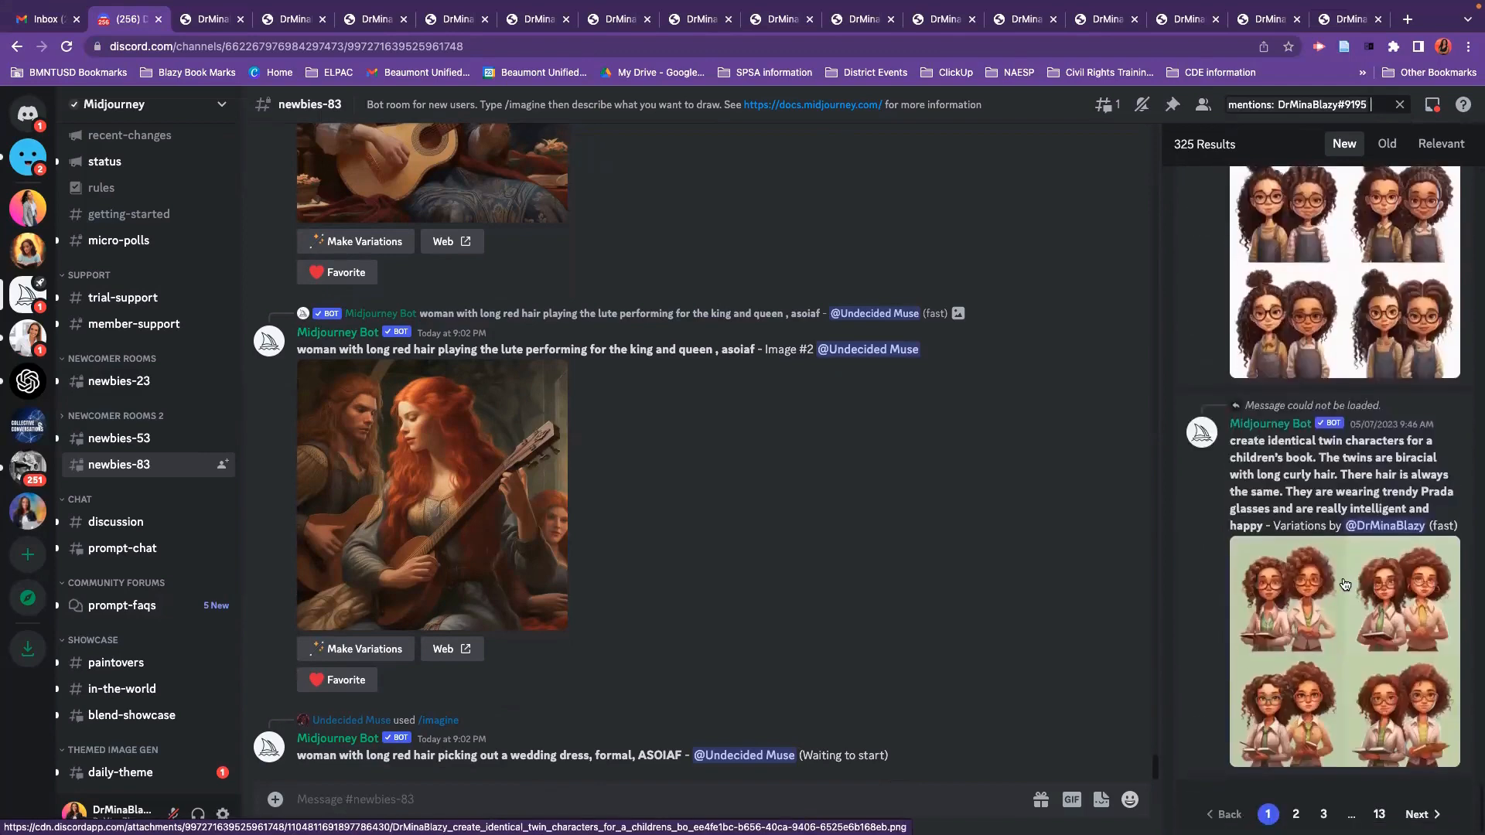
- Return to the Book characters server, browse its mention results and open the enlarged preview of science lab students image #4
click(29, 261)
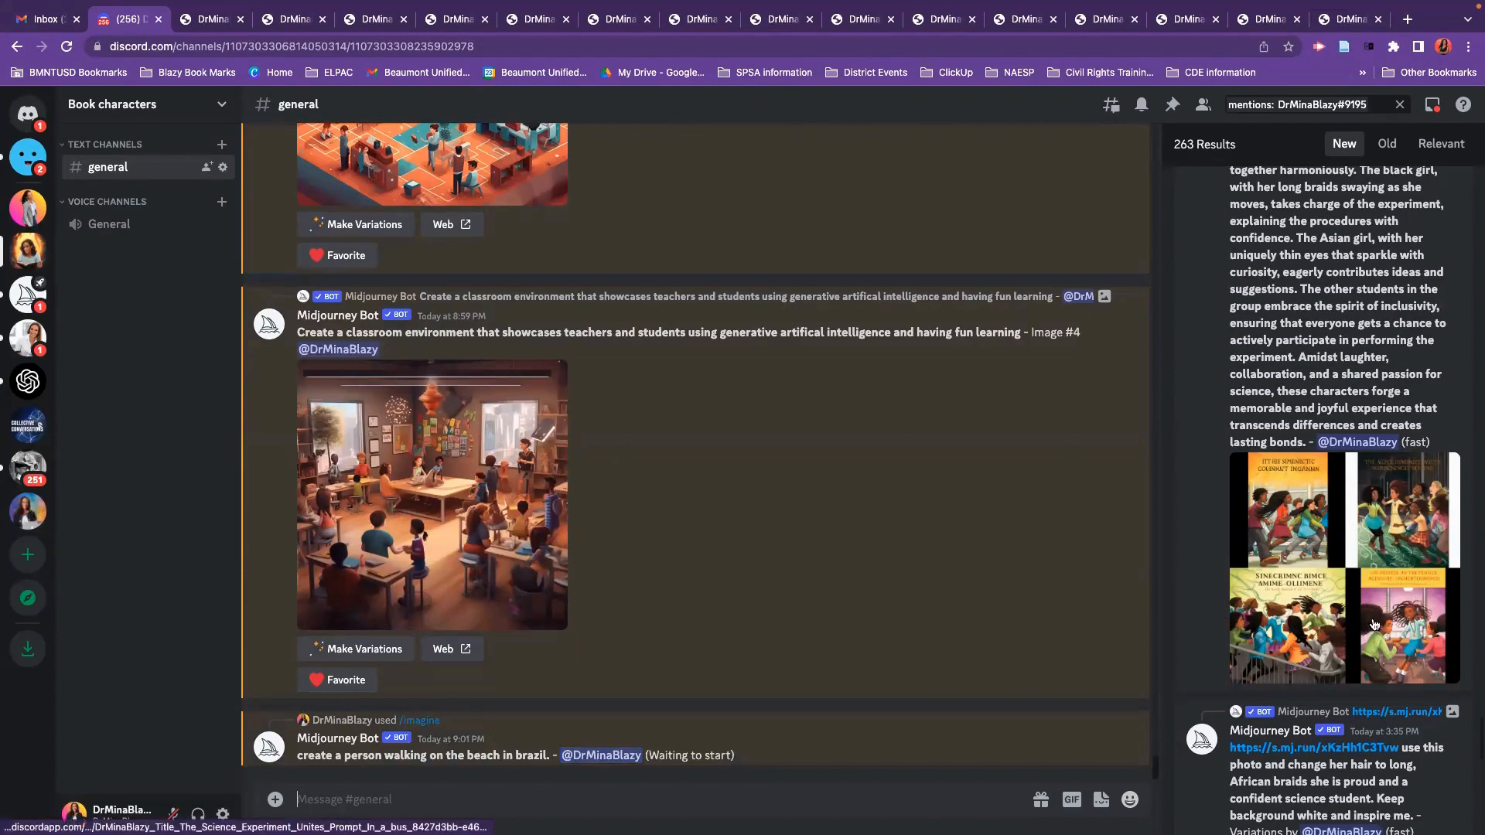
scroll(1374, 625, down, 10)
scroll(1374, 625, down, 10)
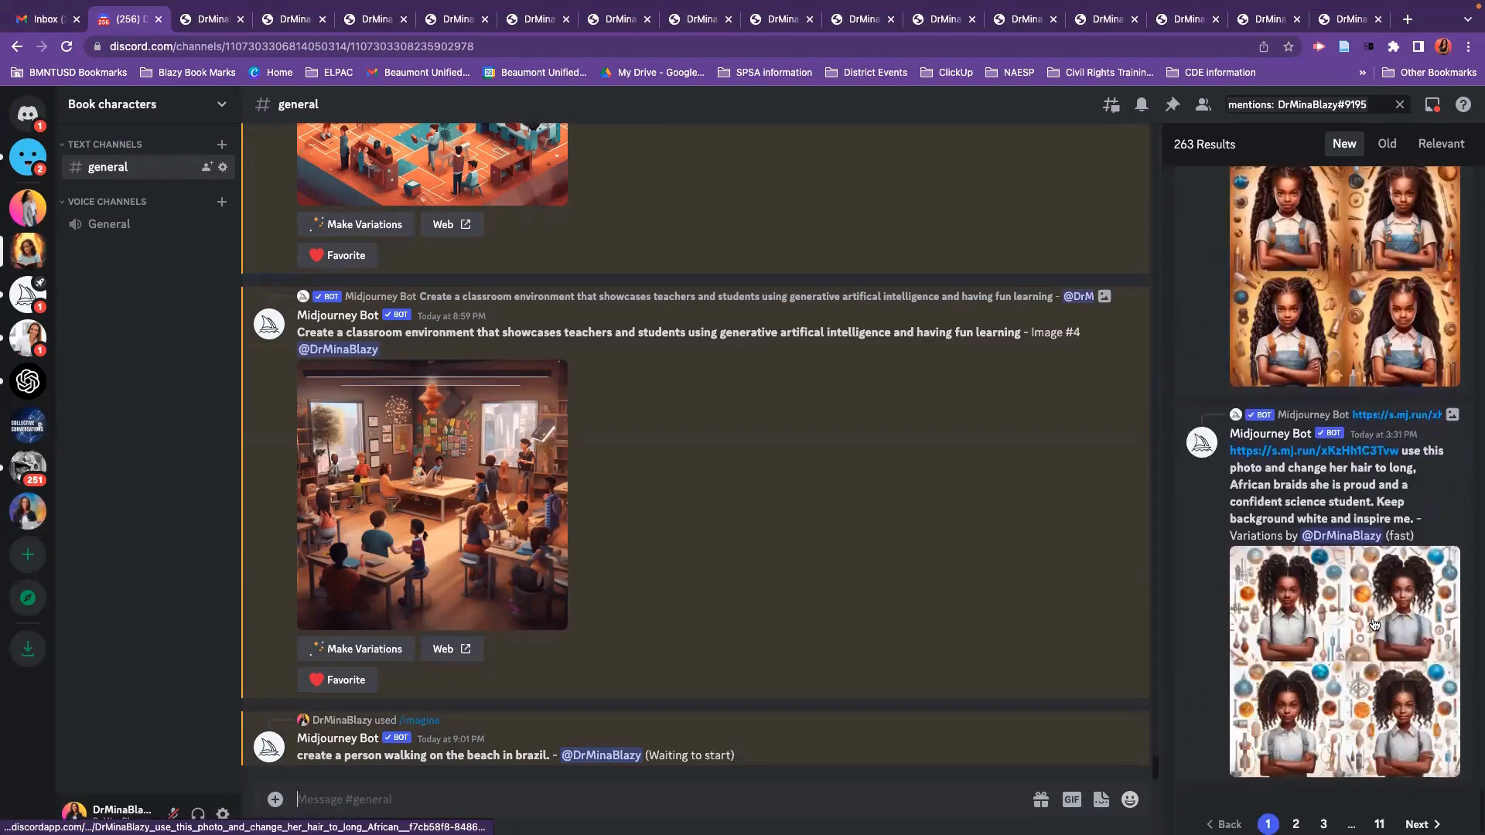
scroll(1373, 625, down, 1)
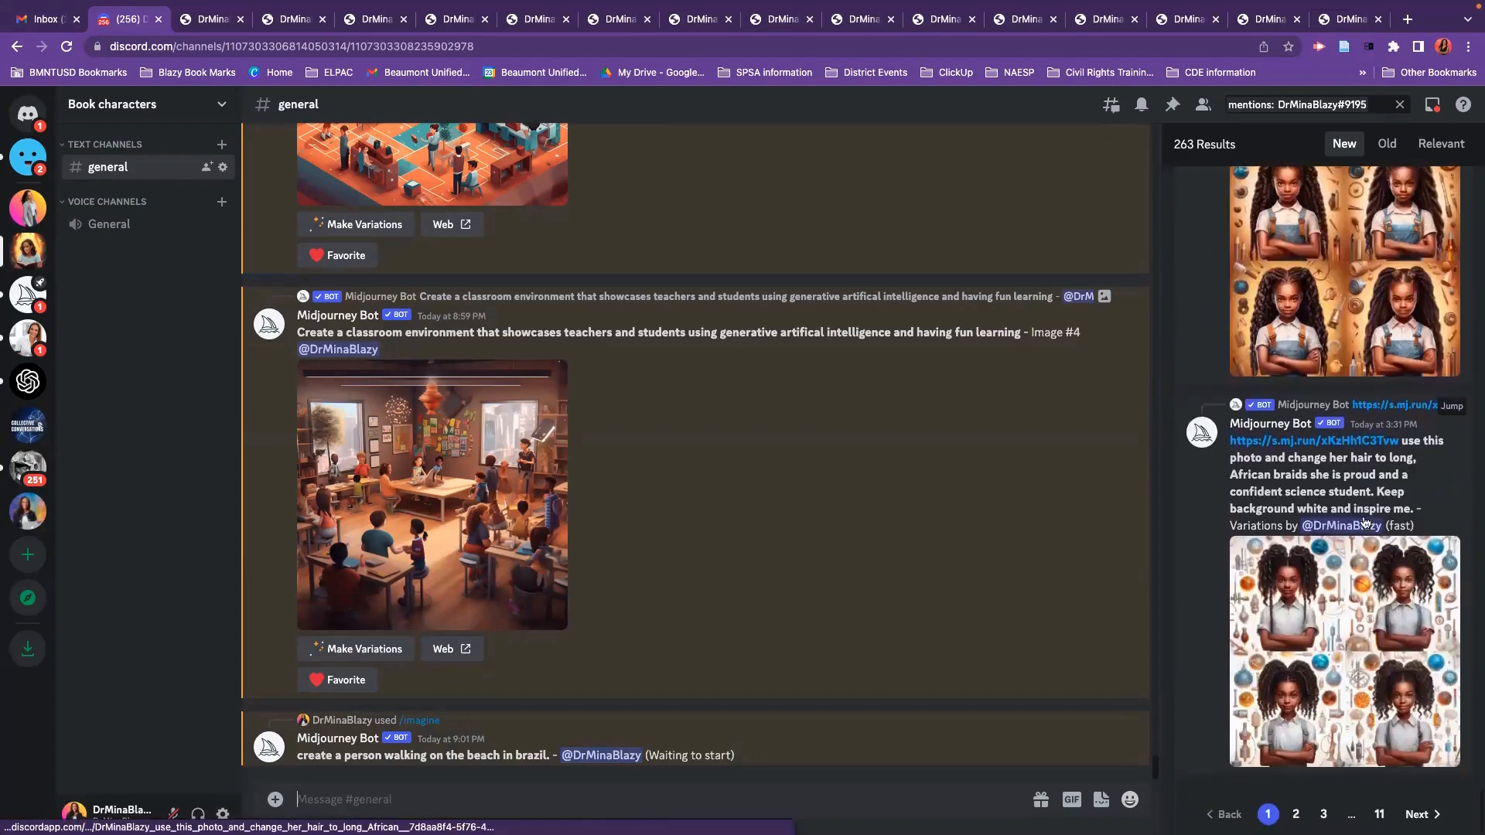
scroll(1374, 625, up, 10)
scroll(1348, 601, up, 10)
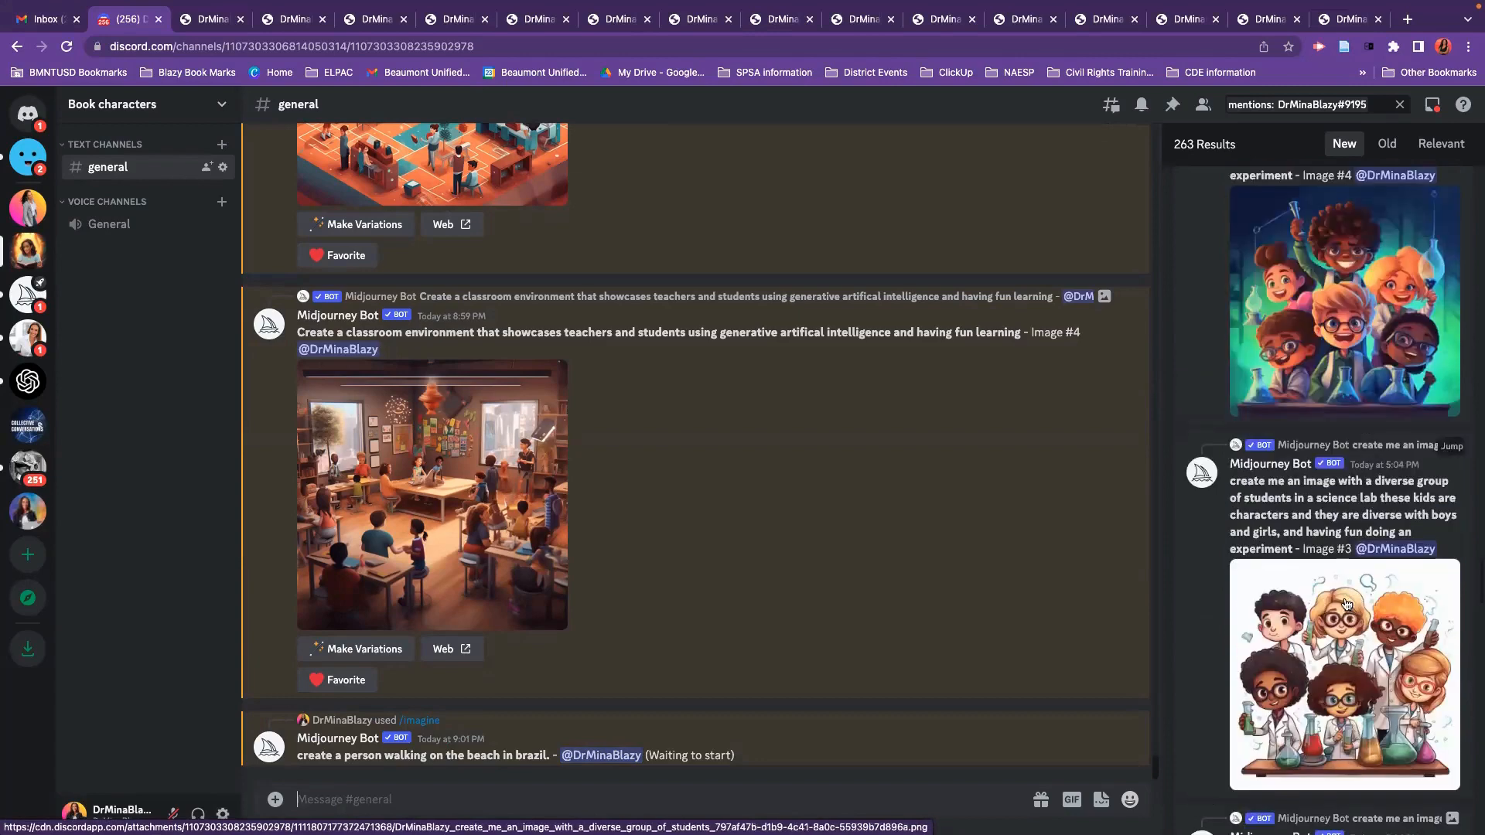
click(1361, 344)
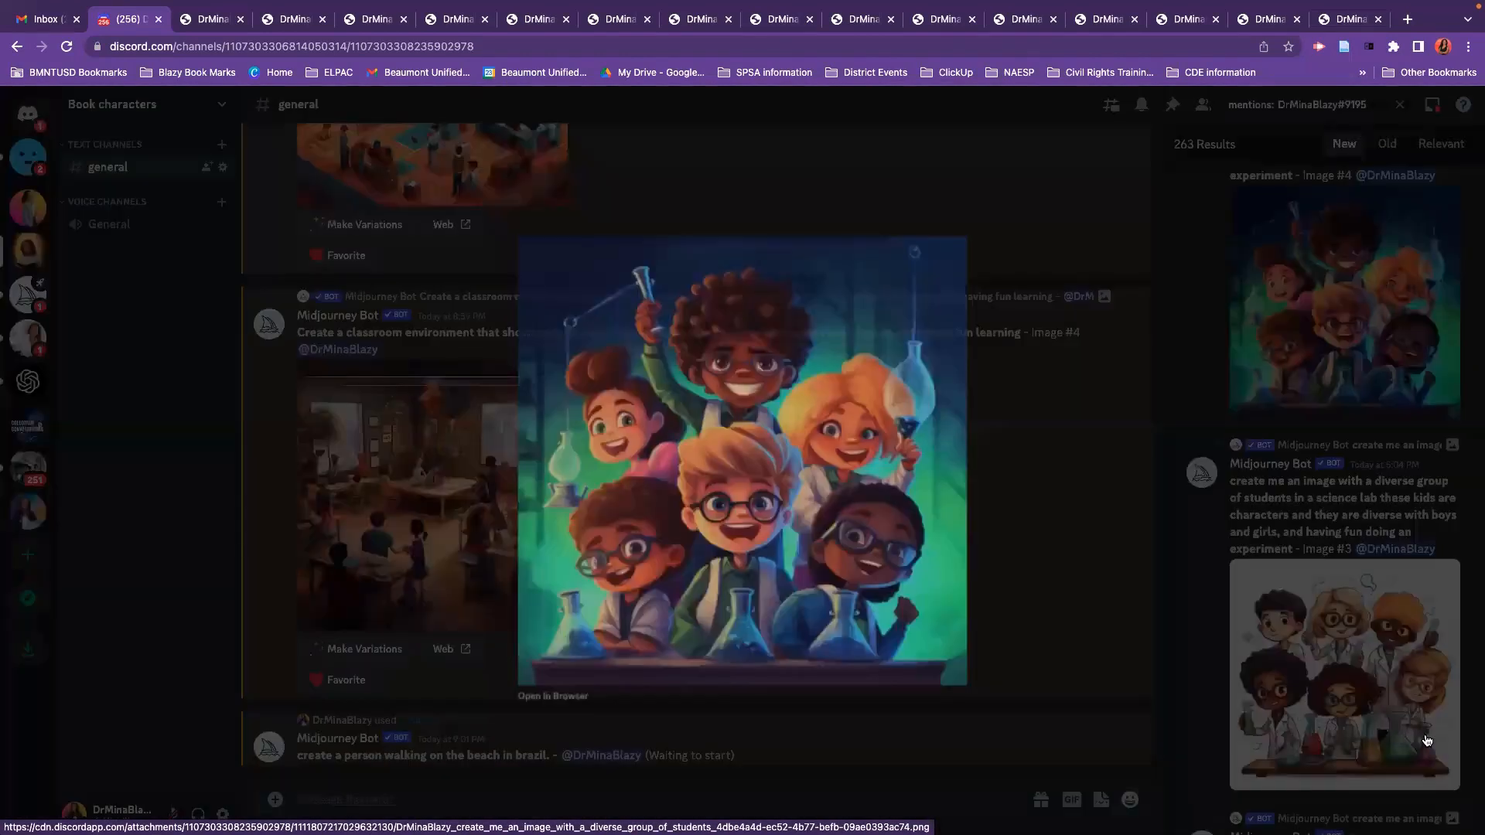
- Open science lab students image #3 full size in the browser, copy its web address, and return to the Book characters channel
click(1457, 741)
click(1417, 697)
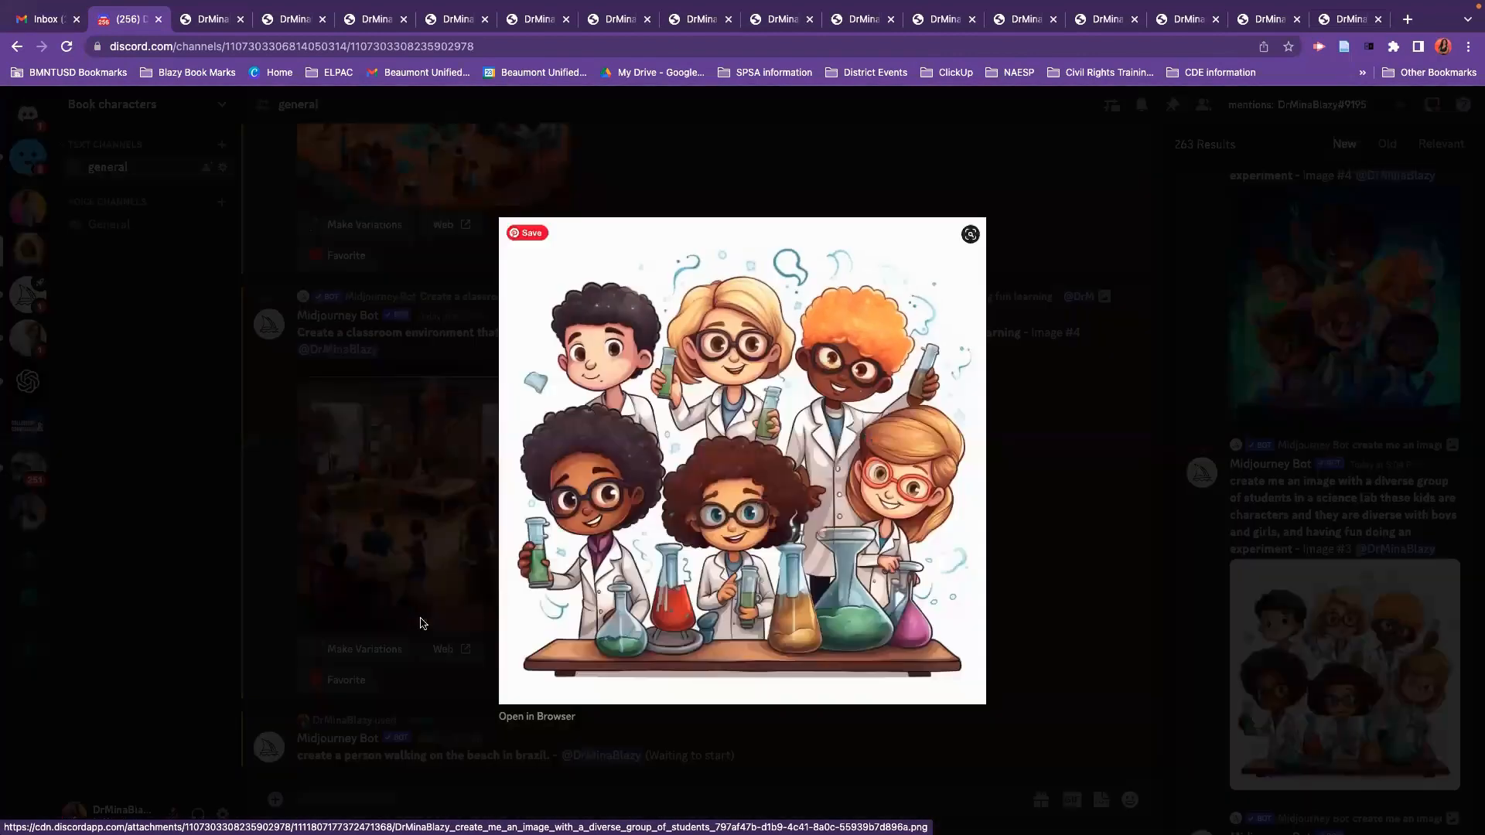
click(546, 716)
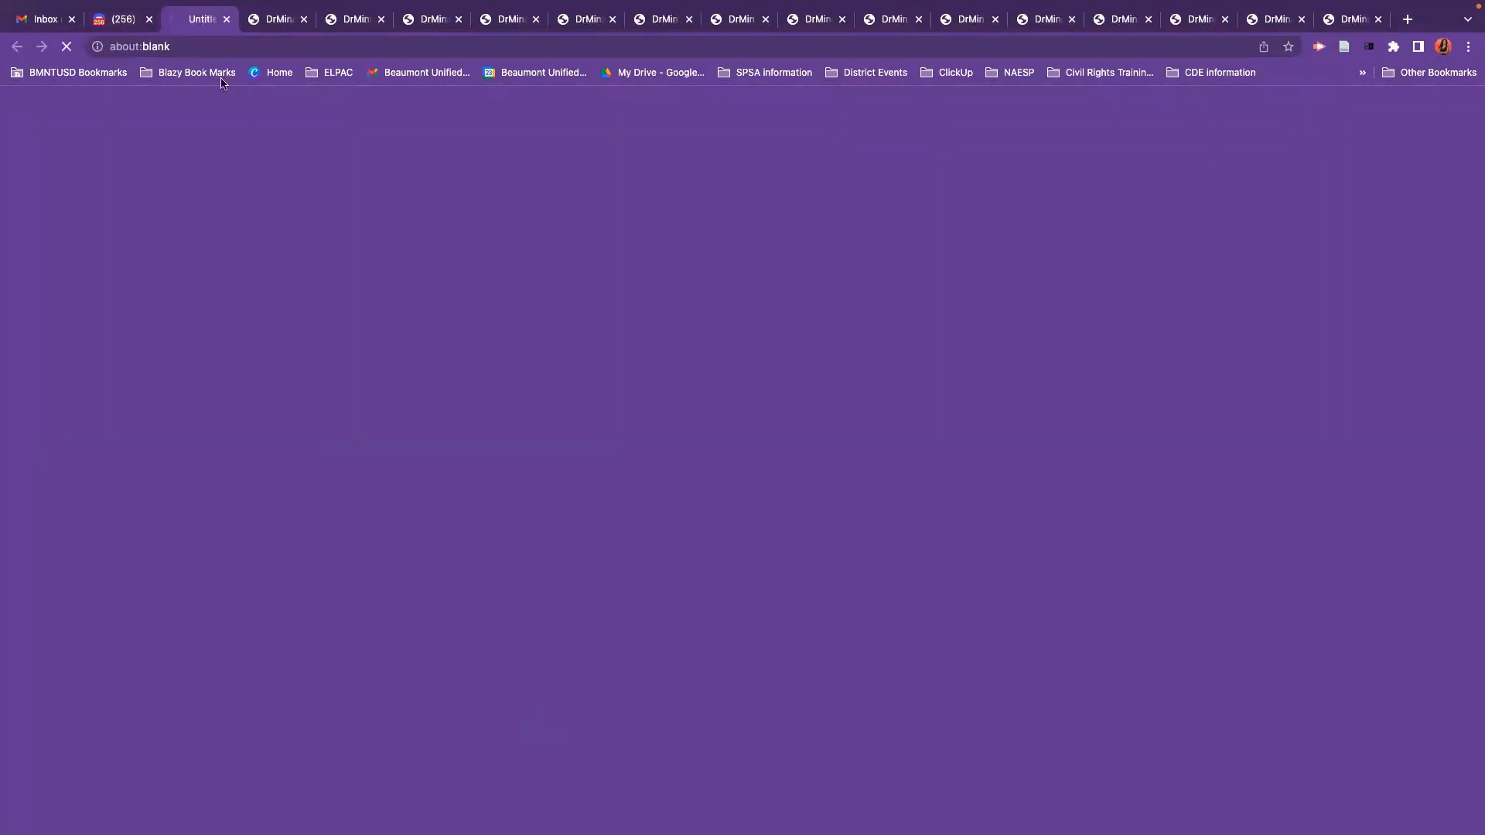
click(193, 48)
key(super+c)
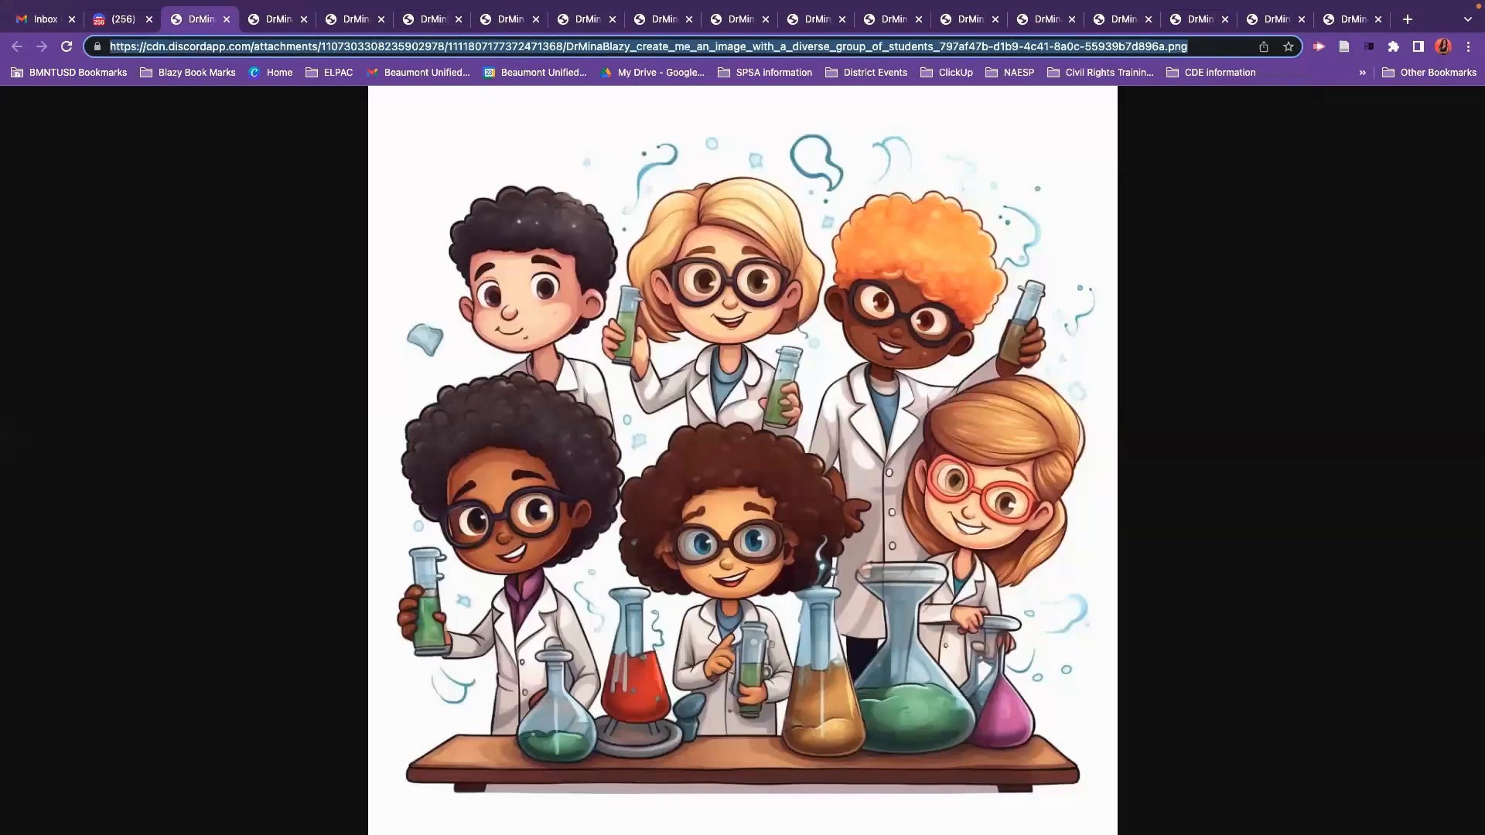
click(116, 23)
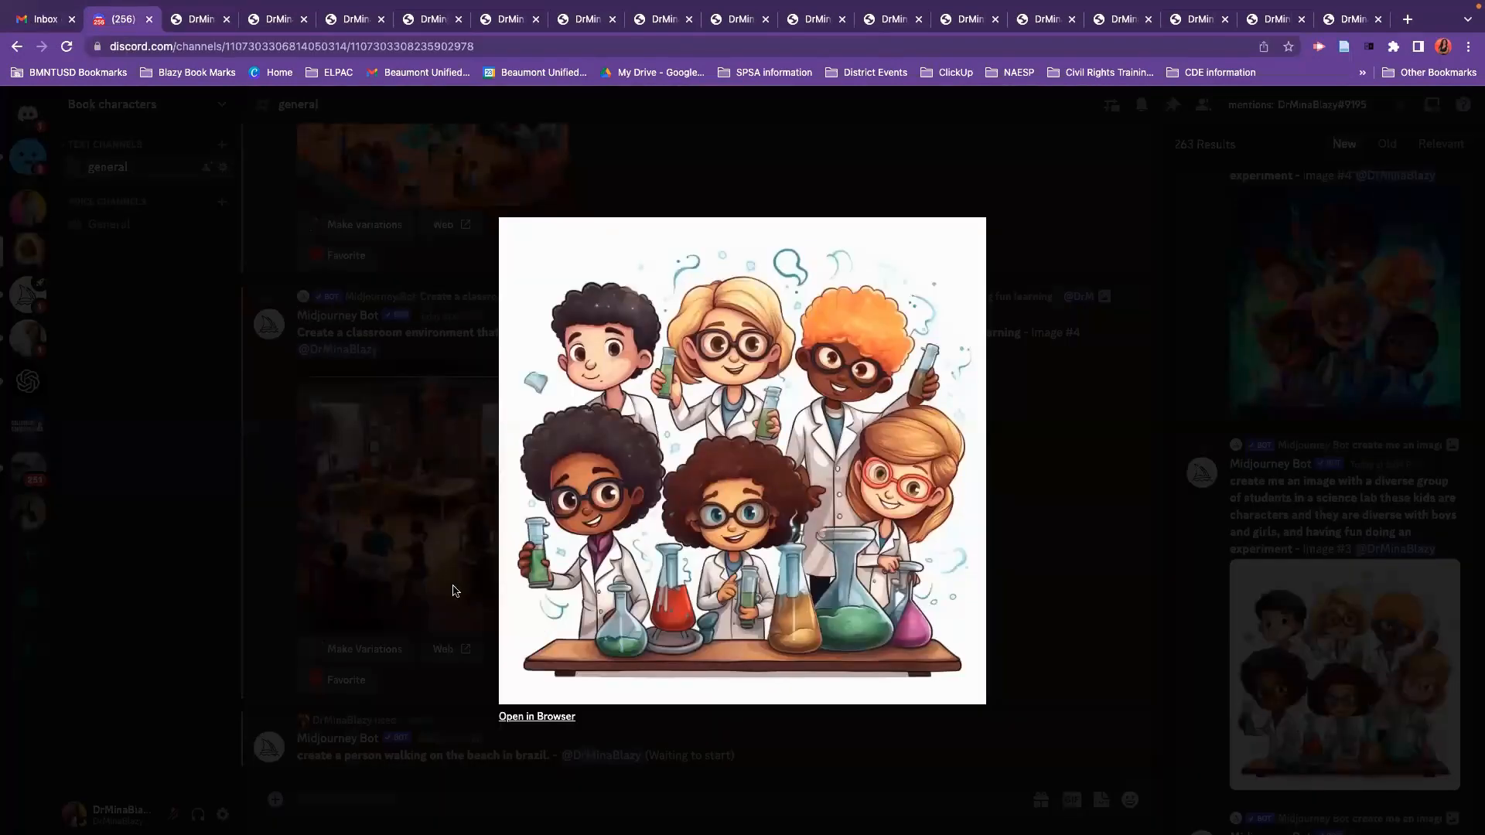
click(271, 540)
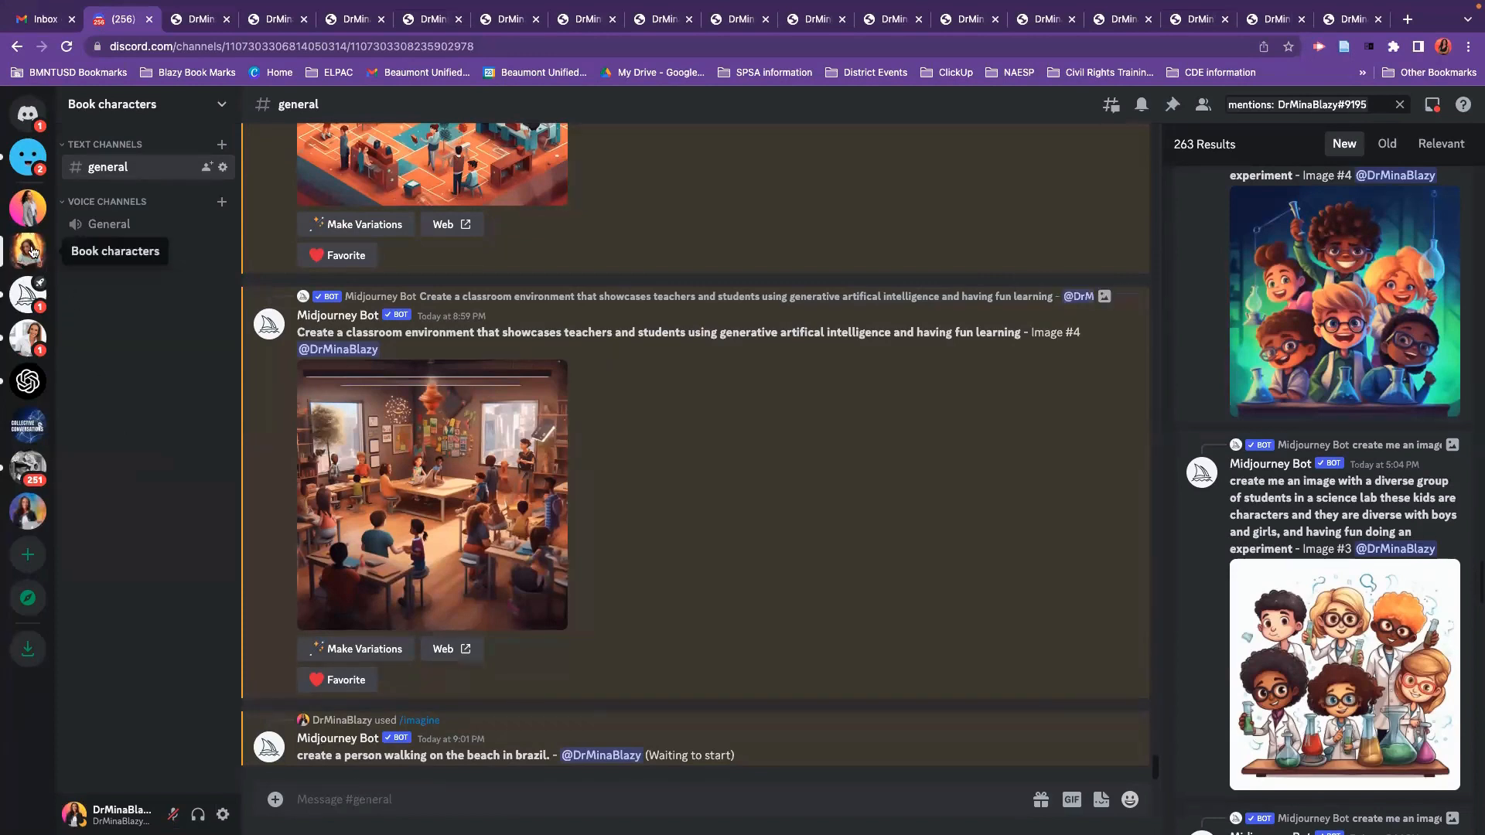
- Submit an /imagine prompt with the copied image address followed by "create alternate versions of this photo students that love science"
click(341, 799)
text(/)
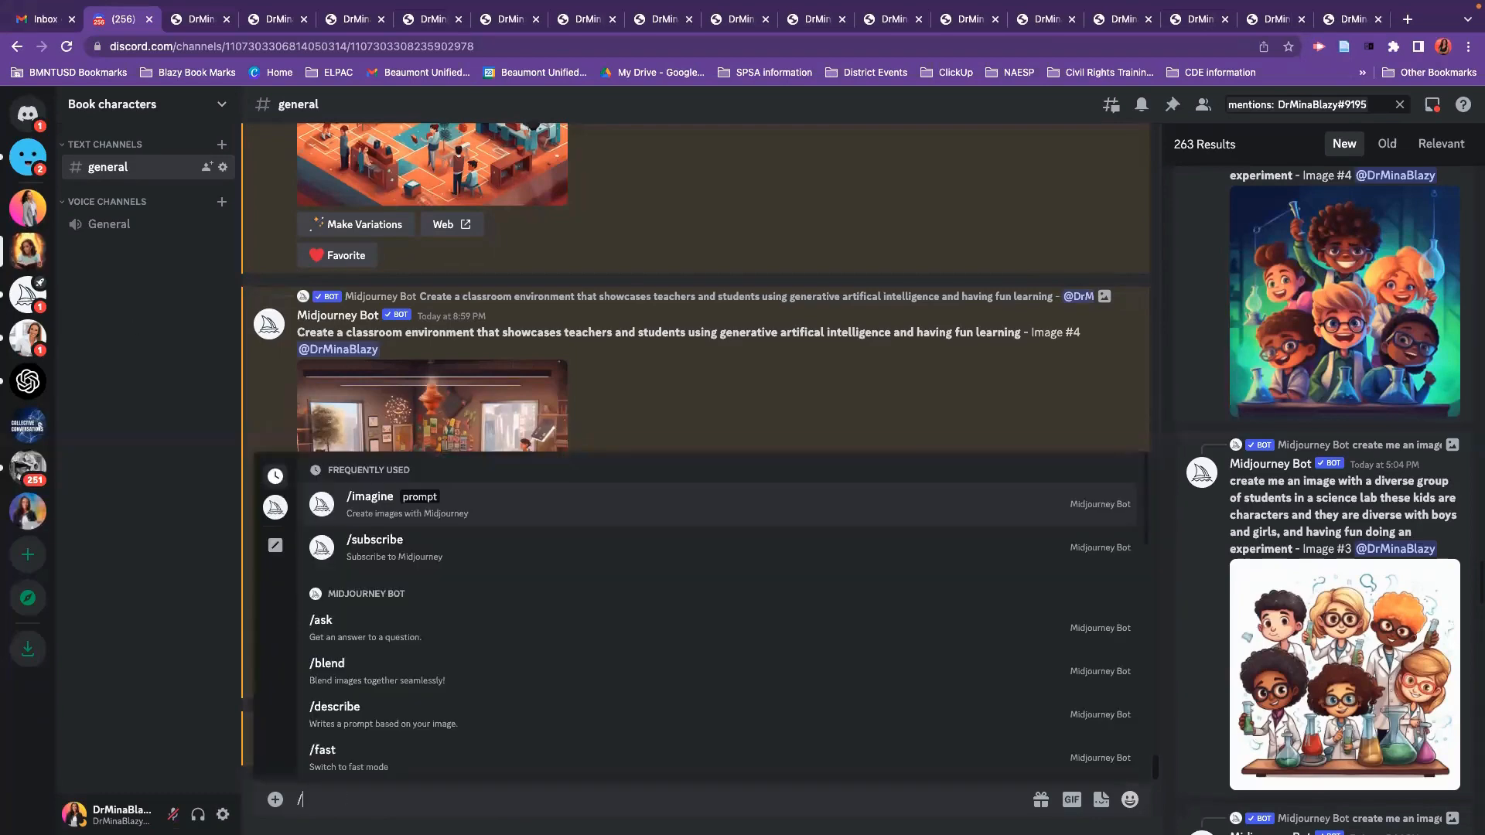
click(369, 504)
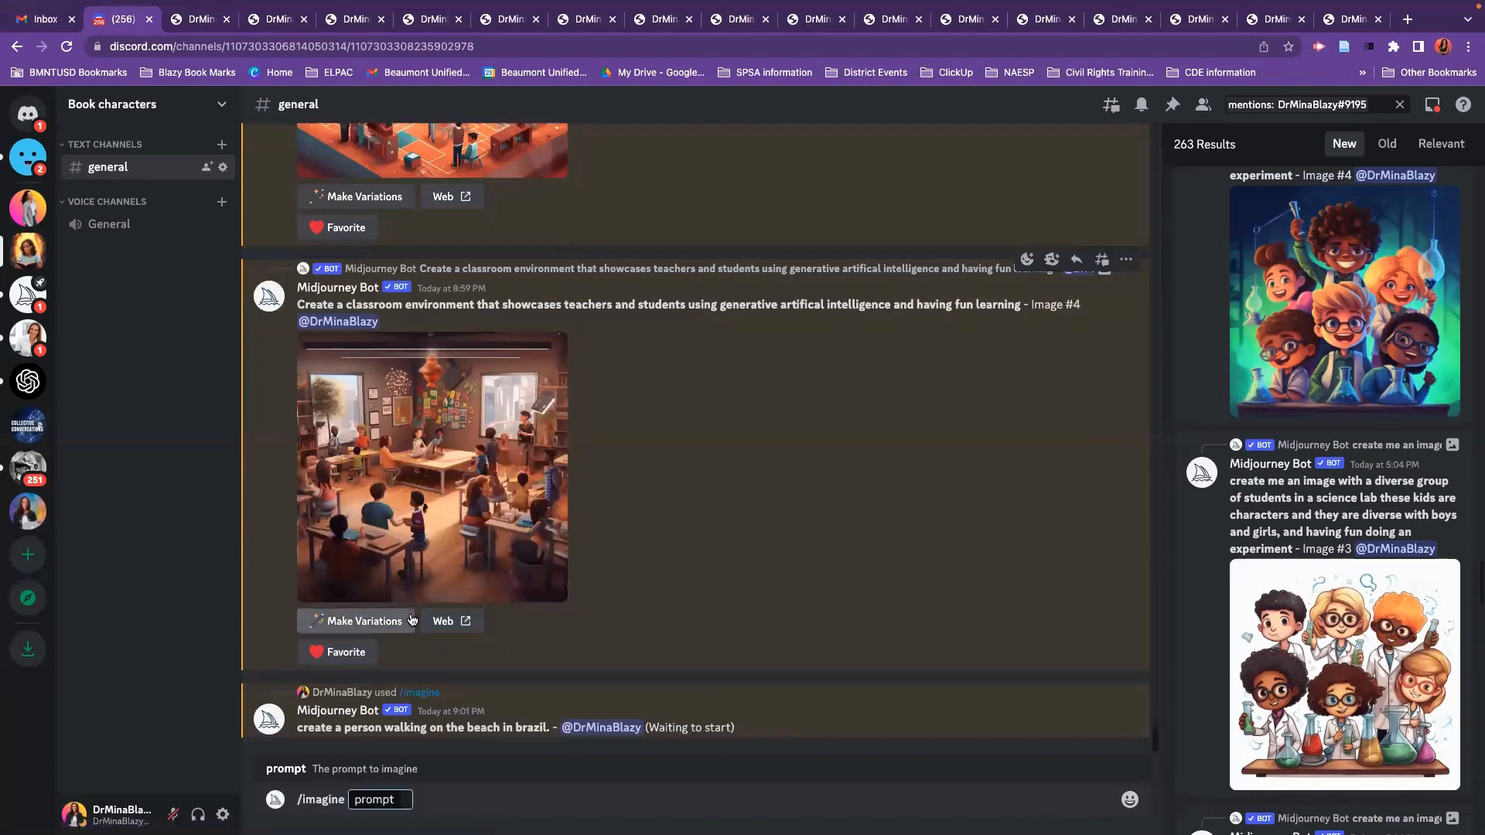
key(super+v)
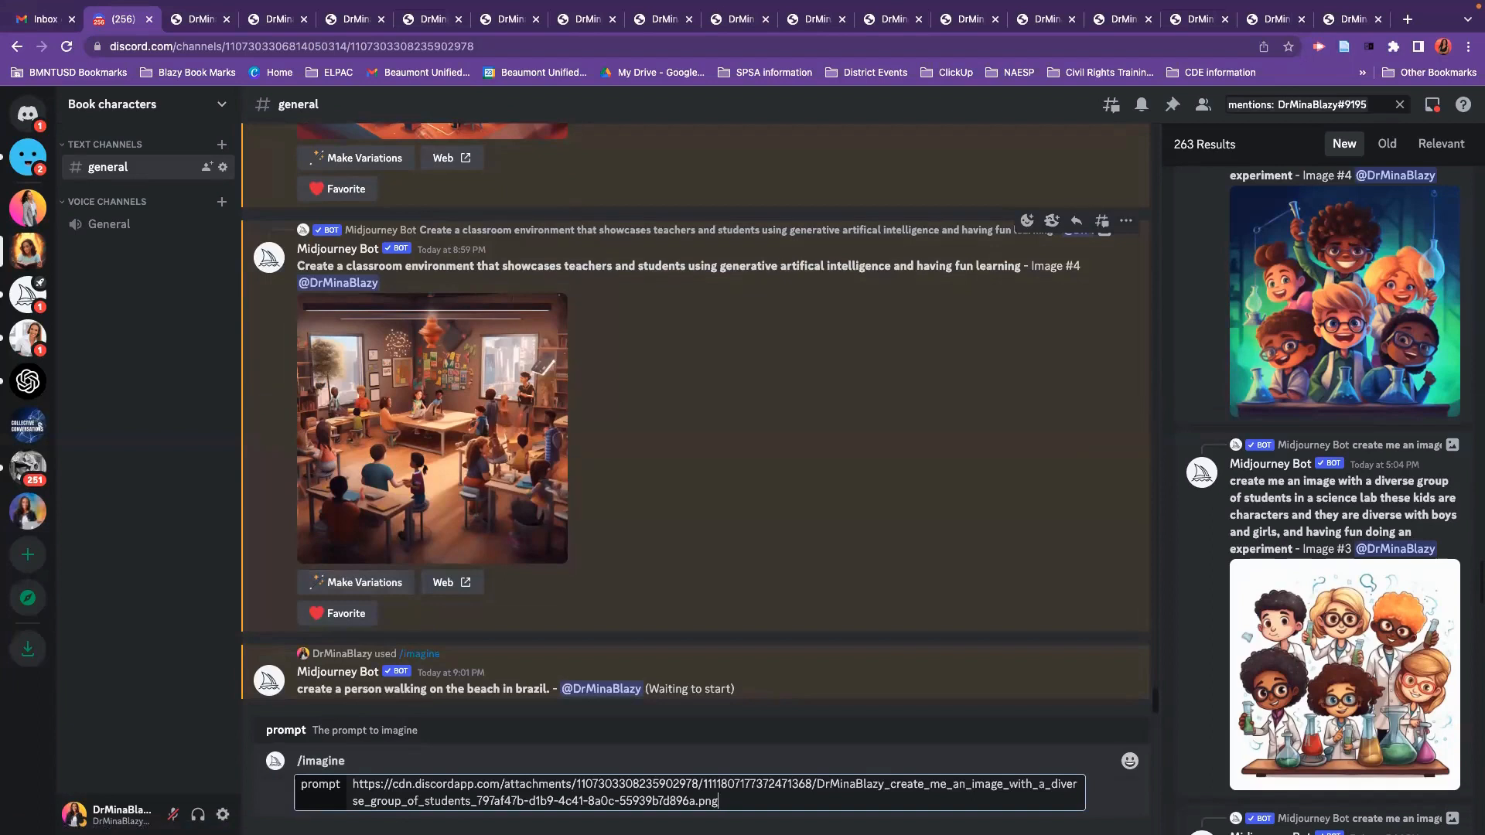
text(create)
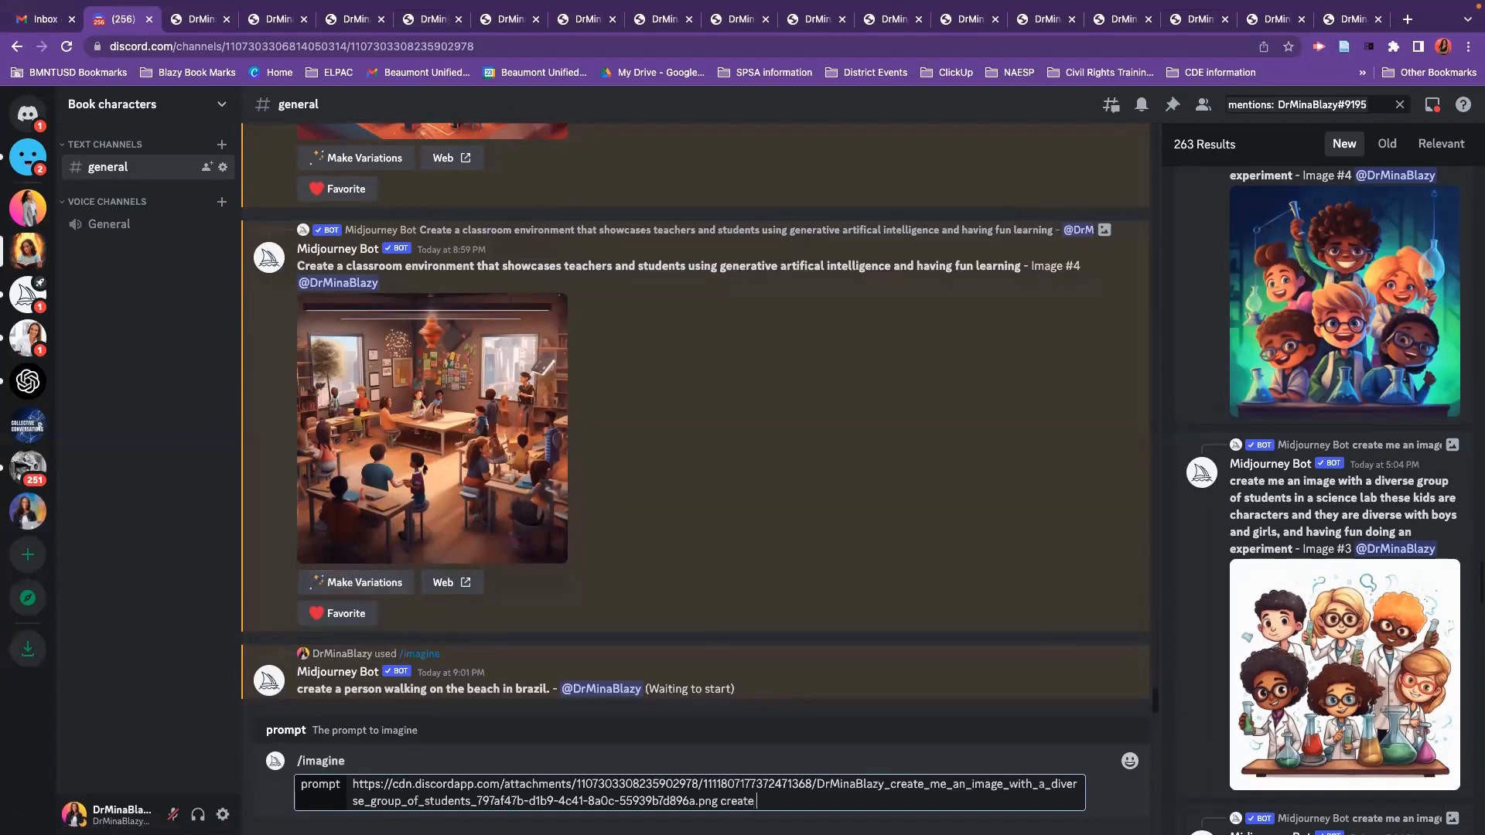
text( alternate versions of this photo students )
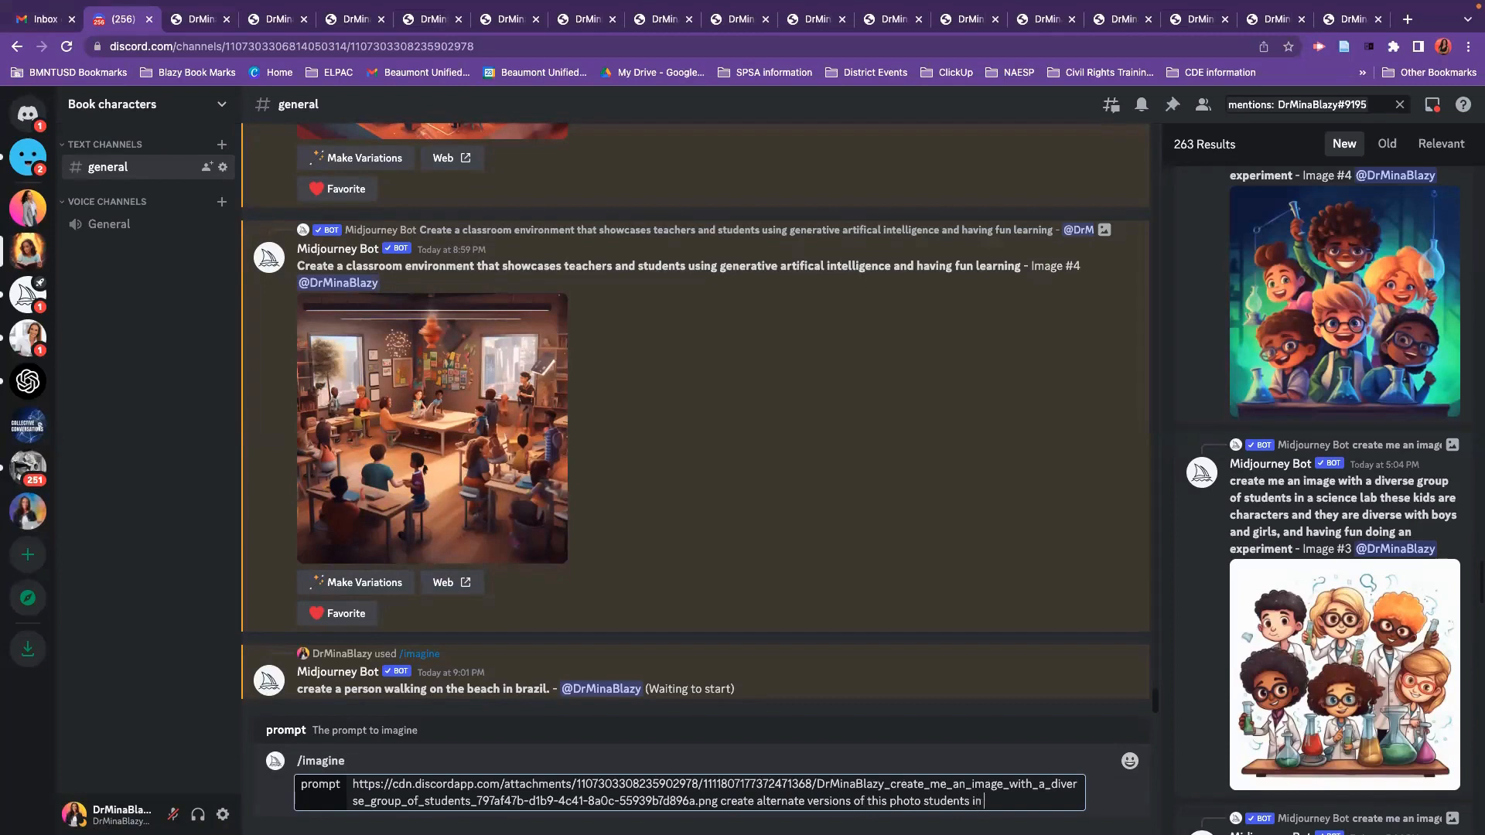
text(that love science)
key(Return)
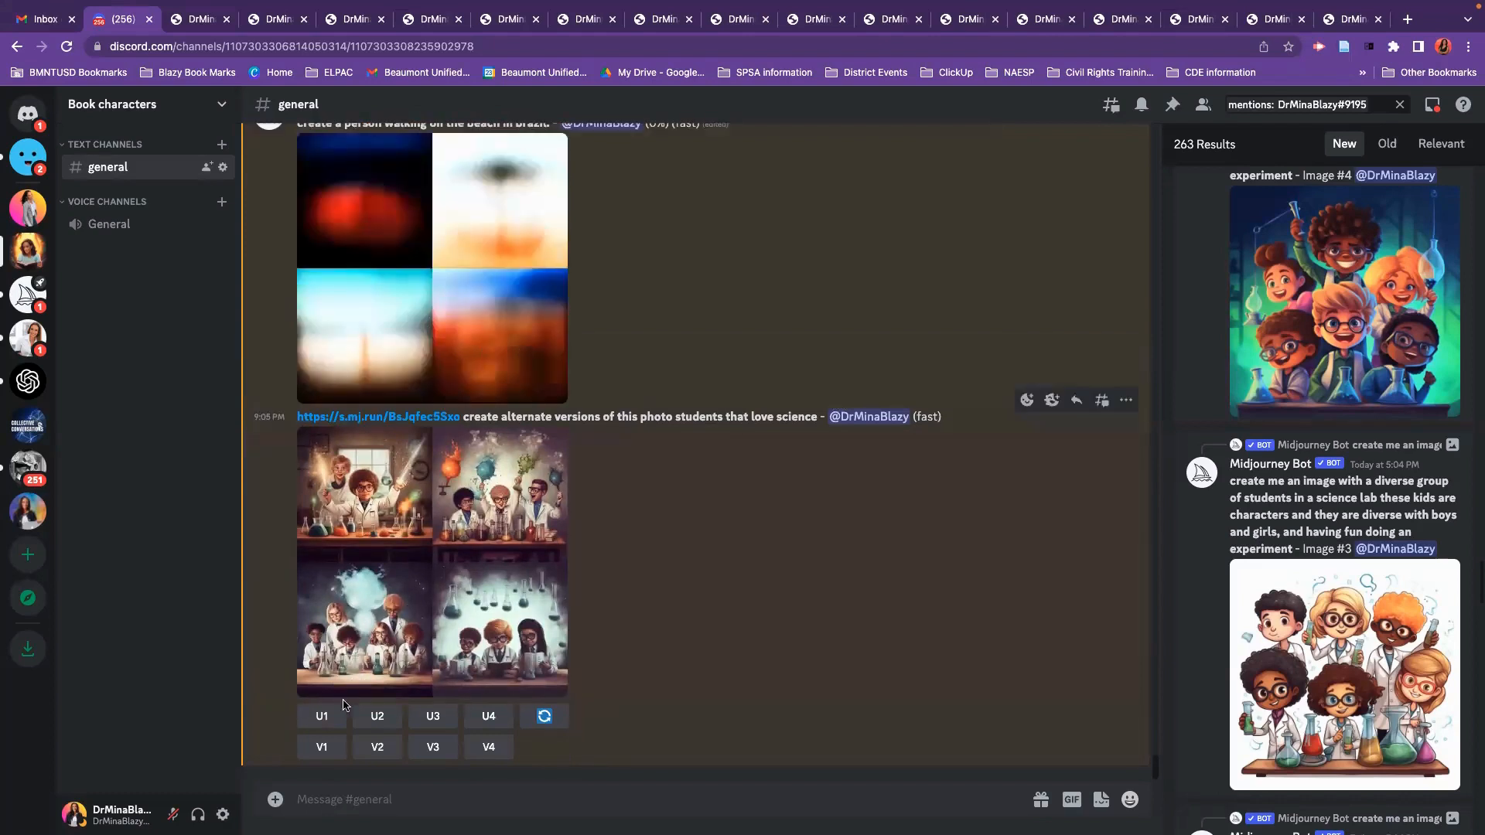
- Upscale all four images of the "students that love science" grid
click(327, 720)
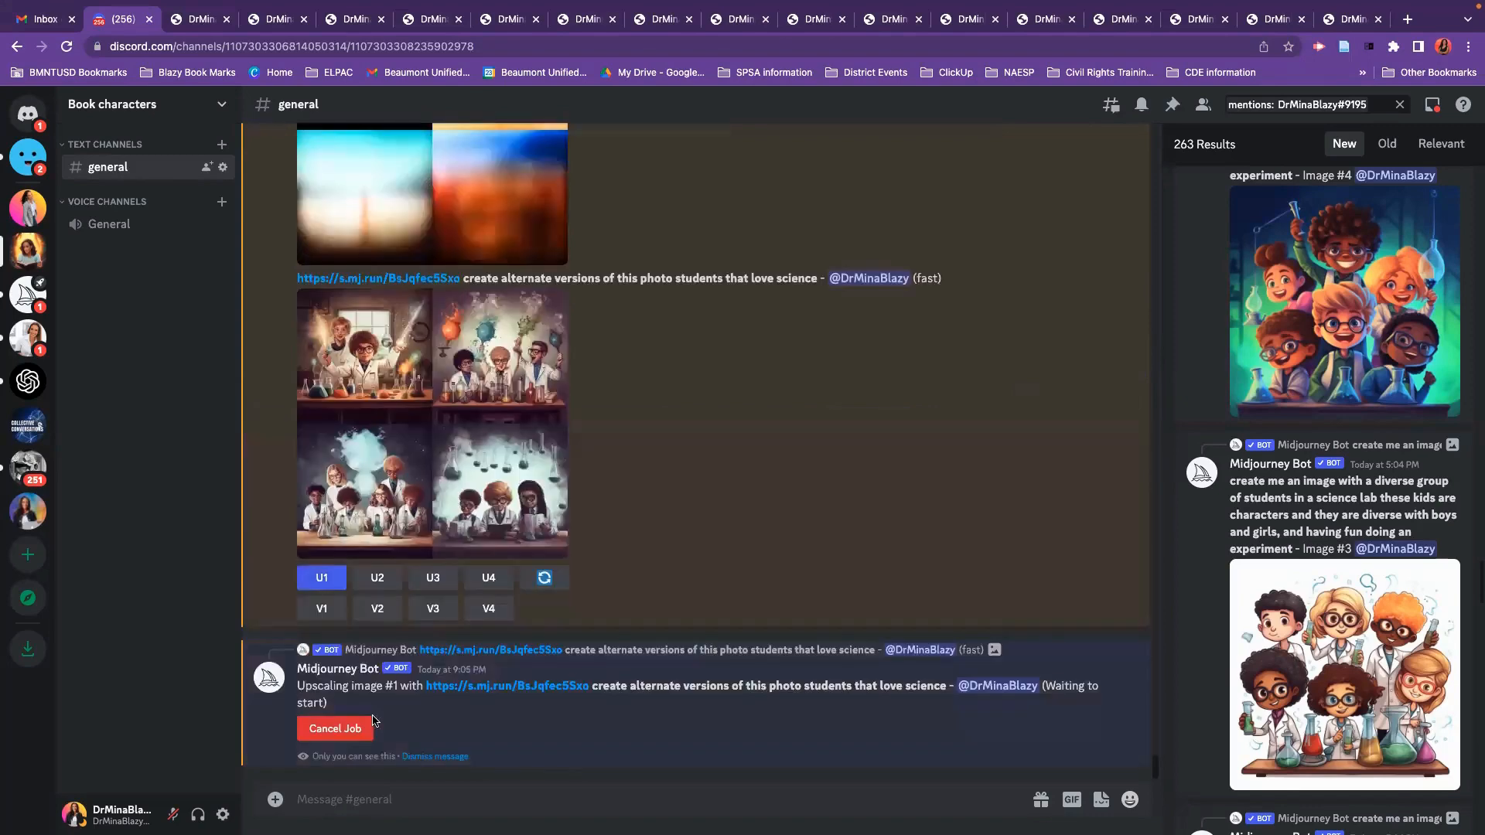
click(376, 579)
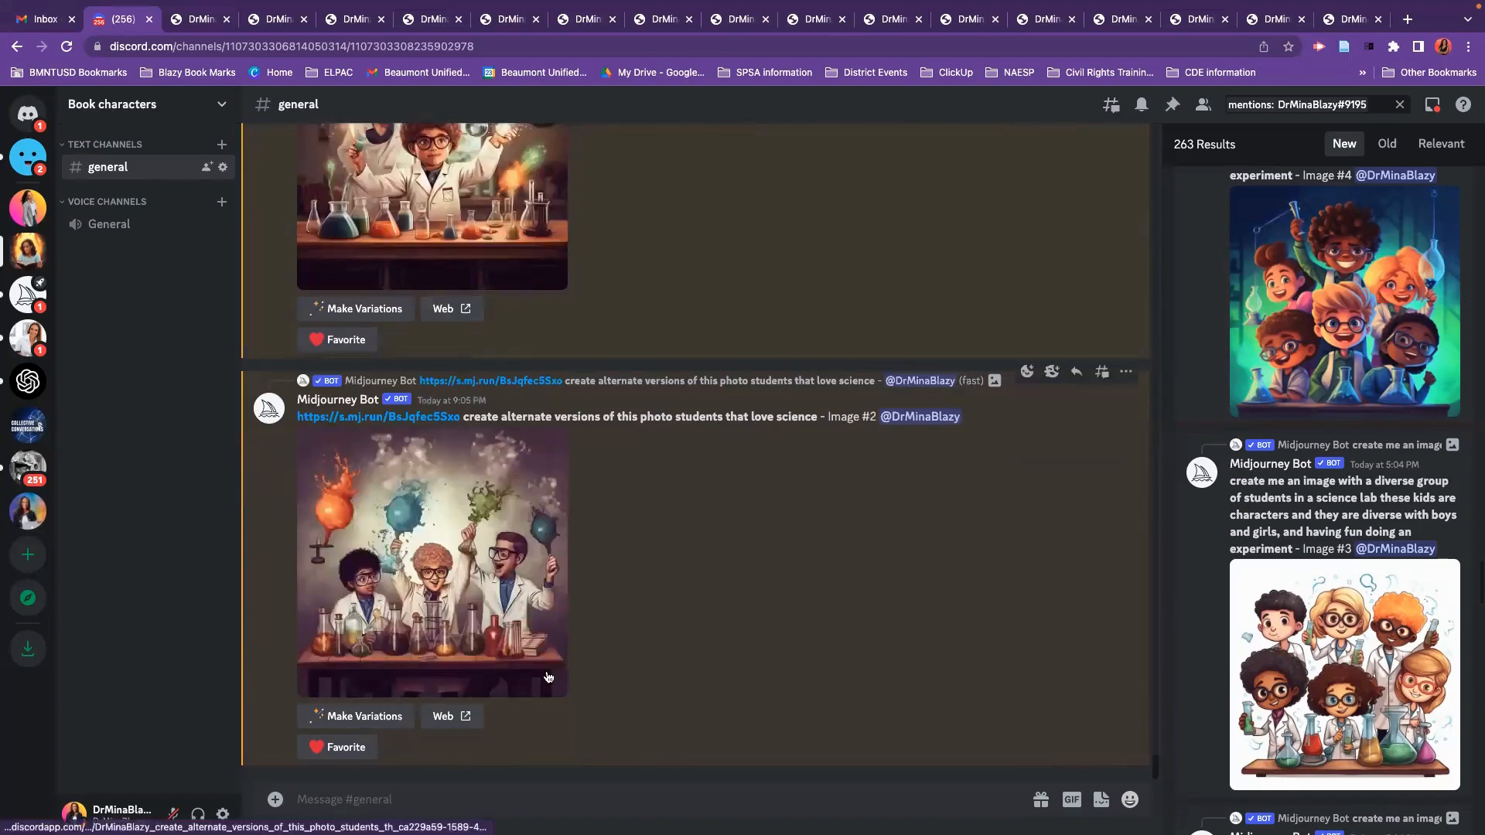
scroll(479, 670, up, 3)
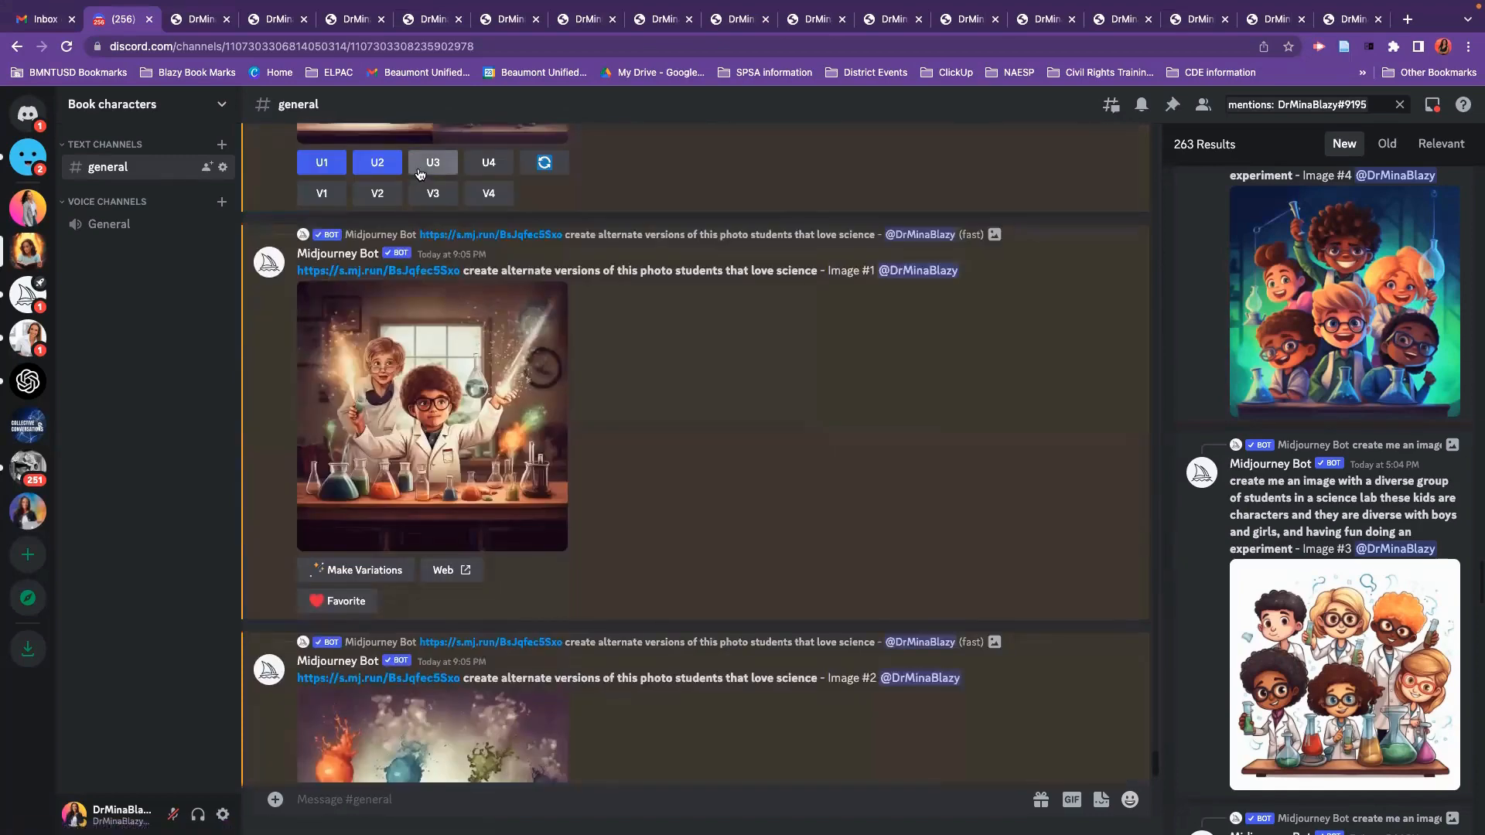
click(488, 163)
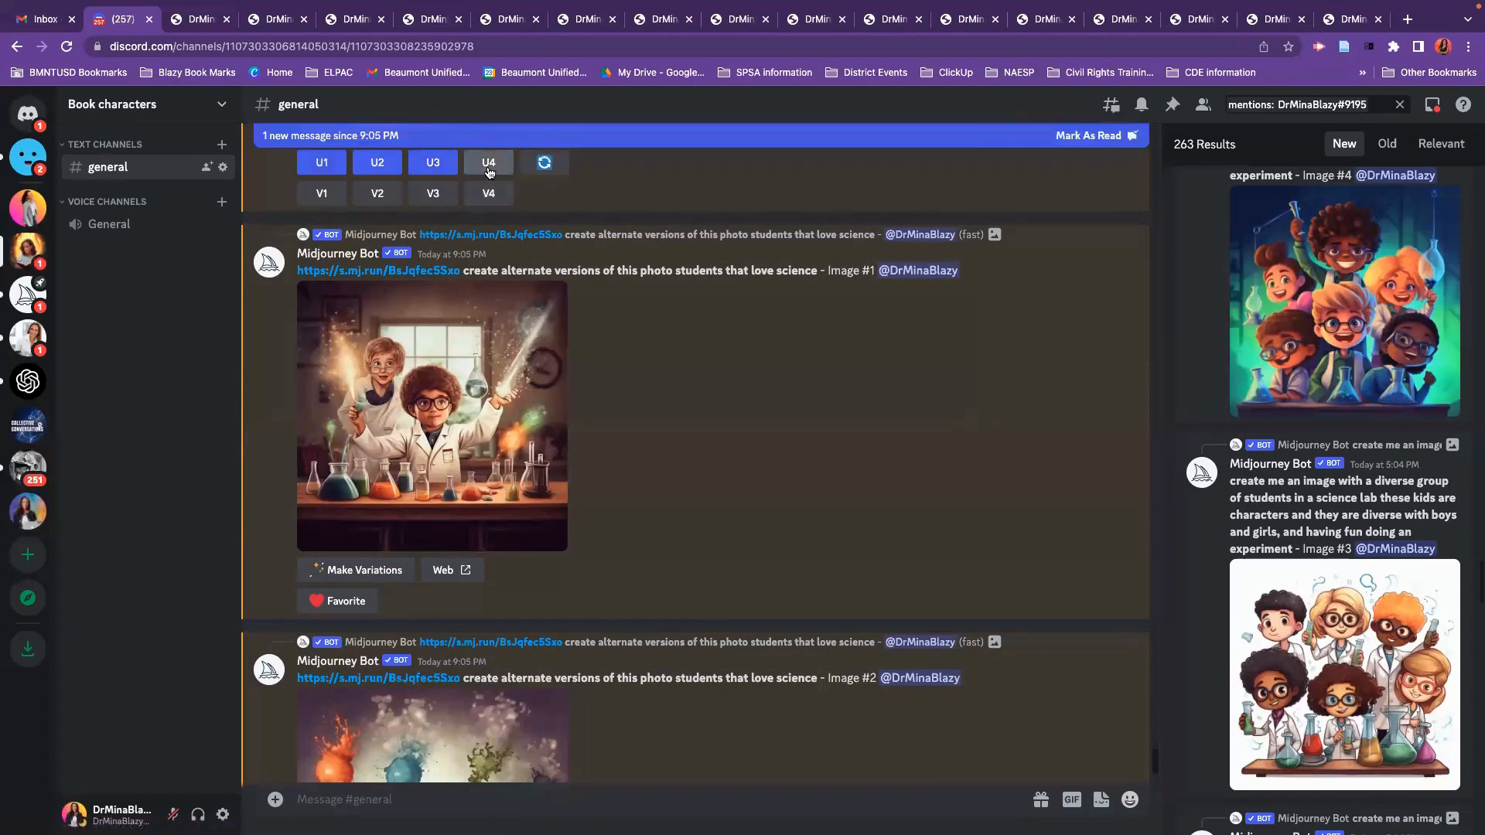
- View enlarged previews of the four upscaled "students that love science" images one after another, closing each
click(458, 433)
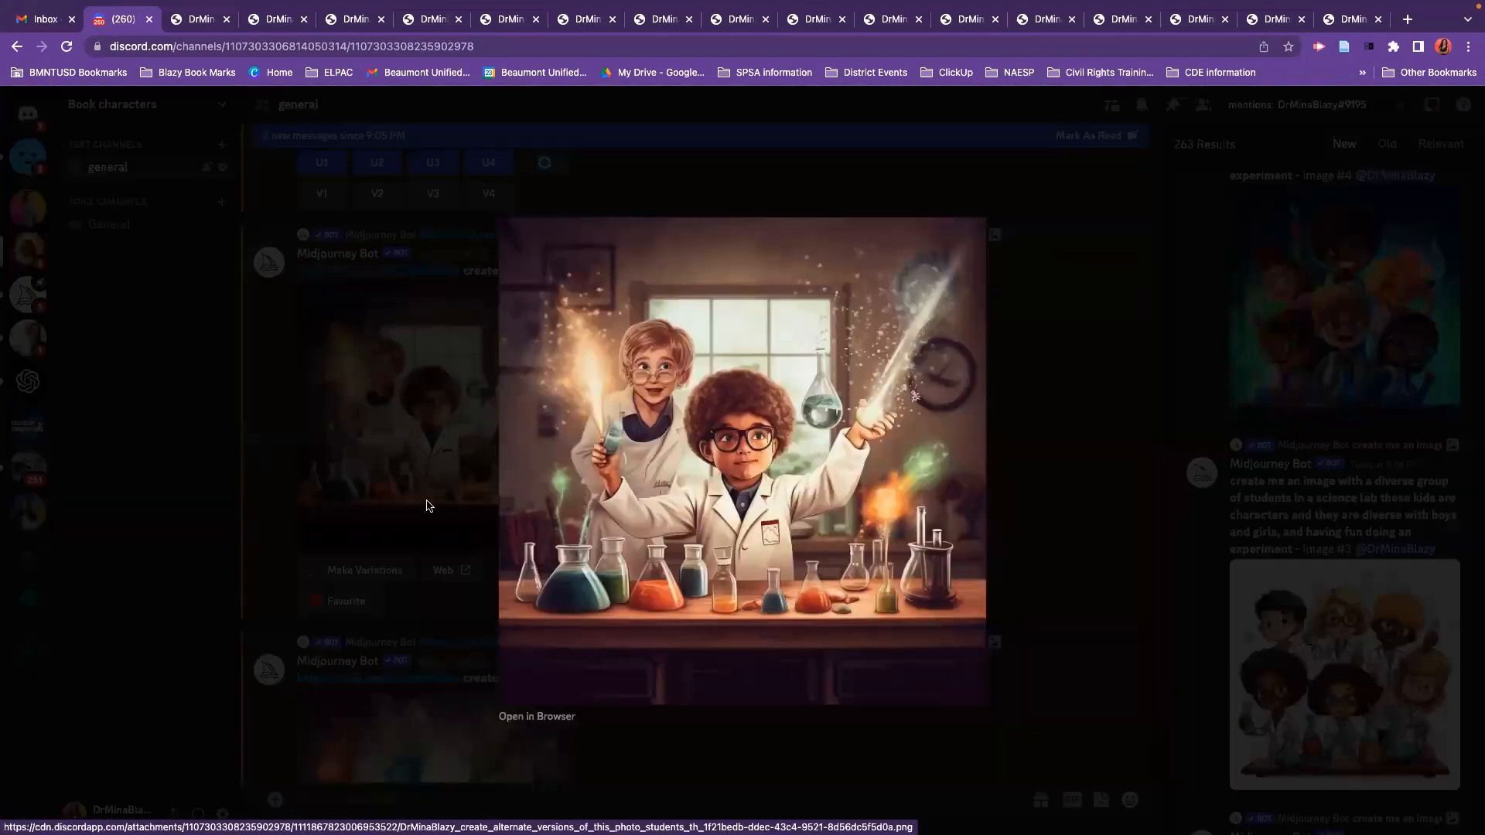
click(435, 532)
scroll(441, 557, down, 5)
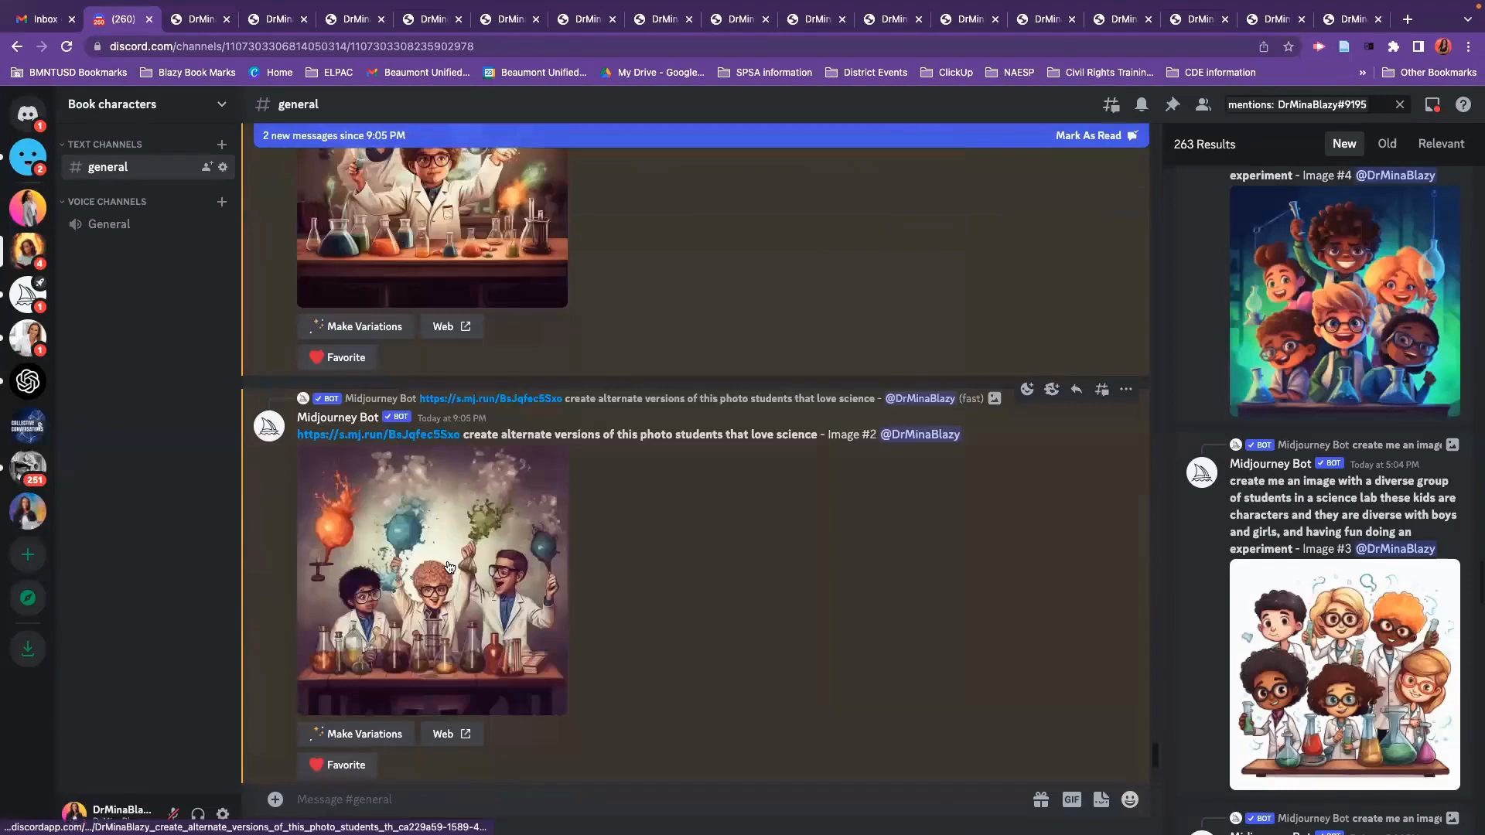
click(448, 567)
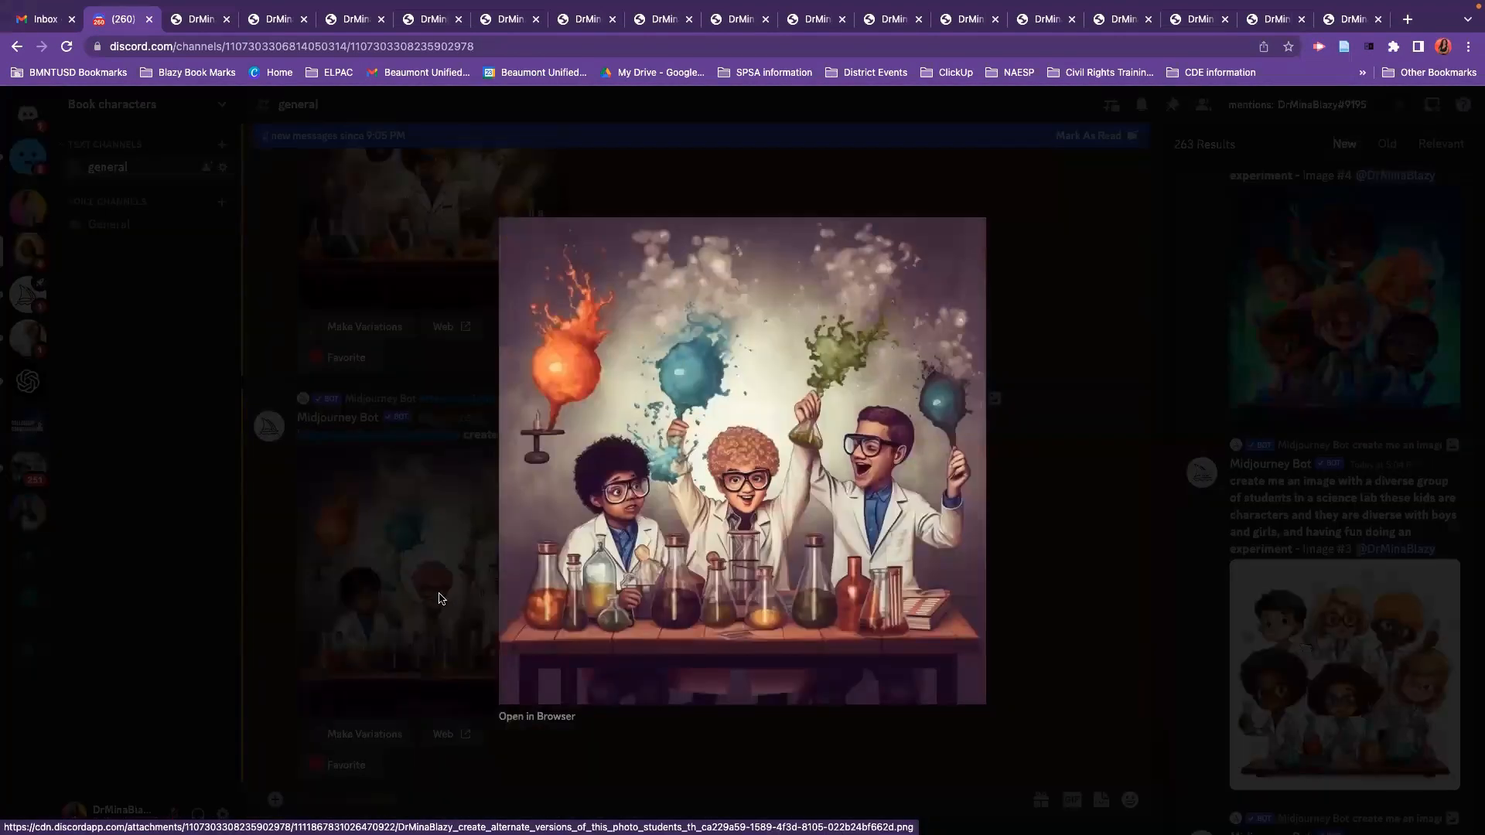
key(Escape)
scroll(581, 545, down, 5)
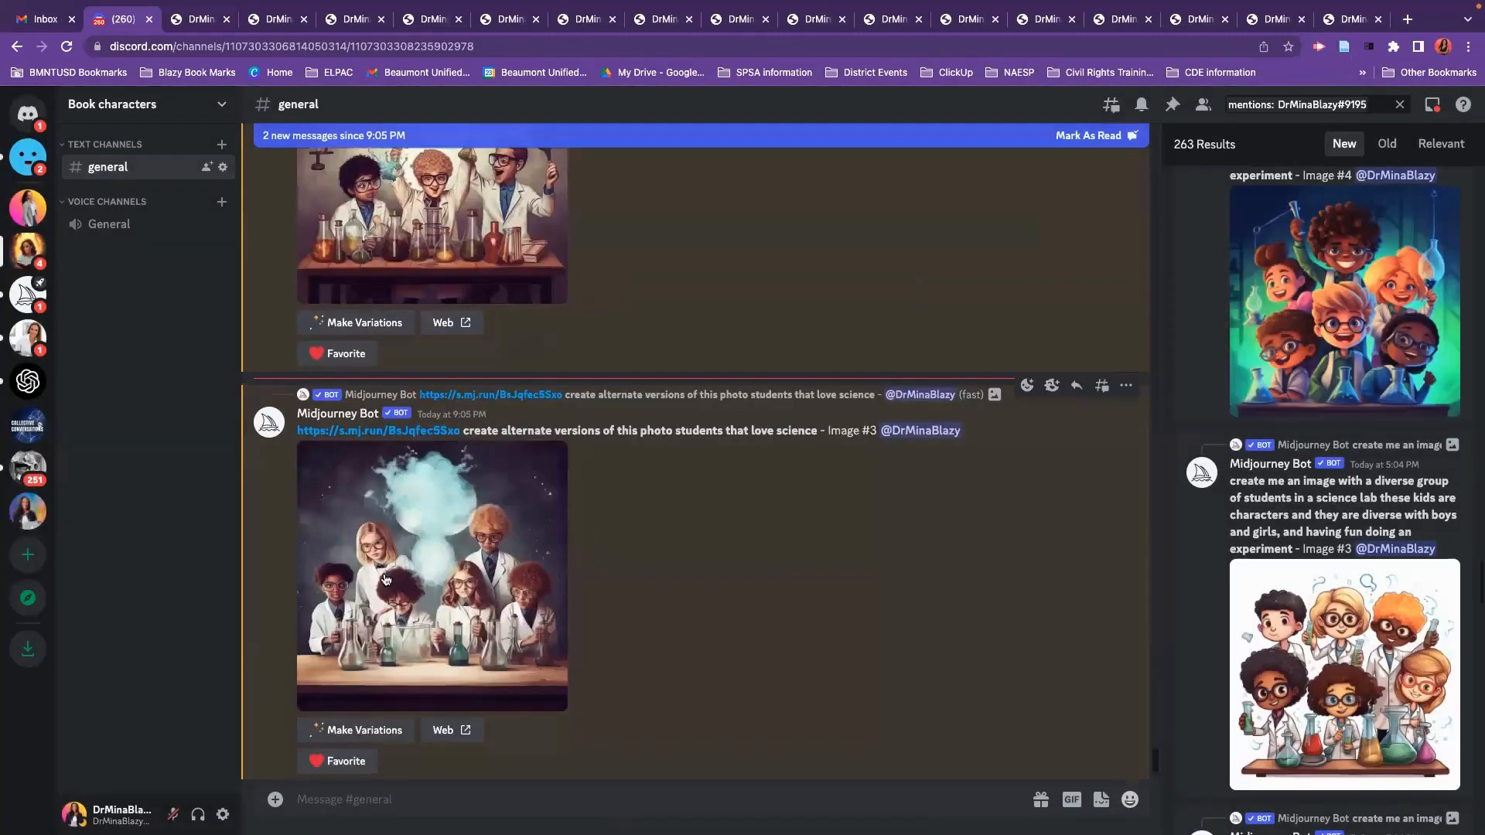
click(456, 592)
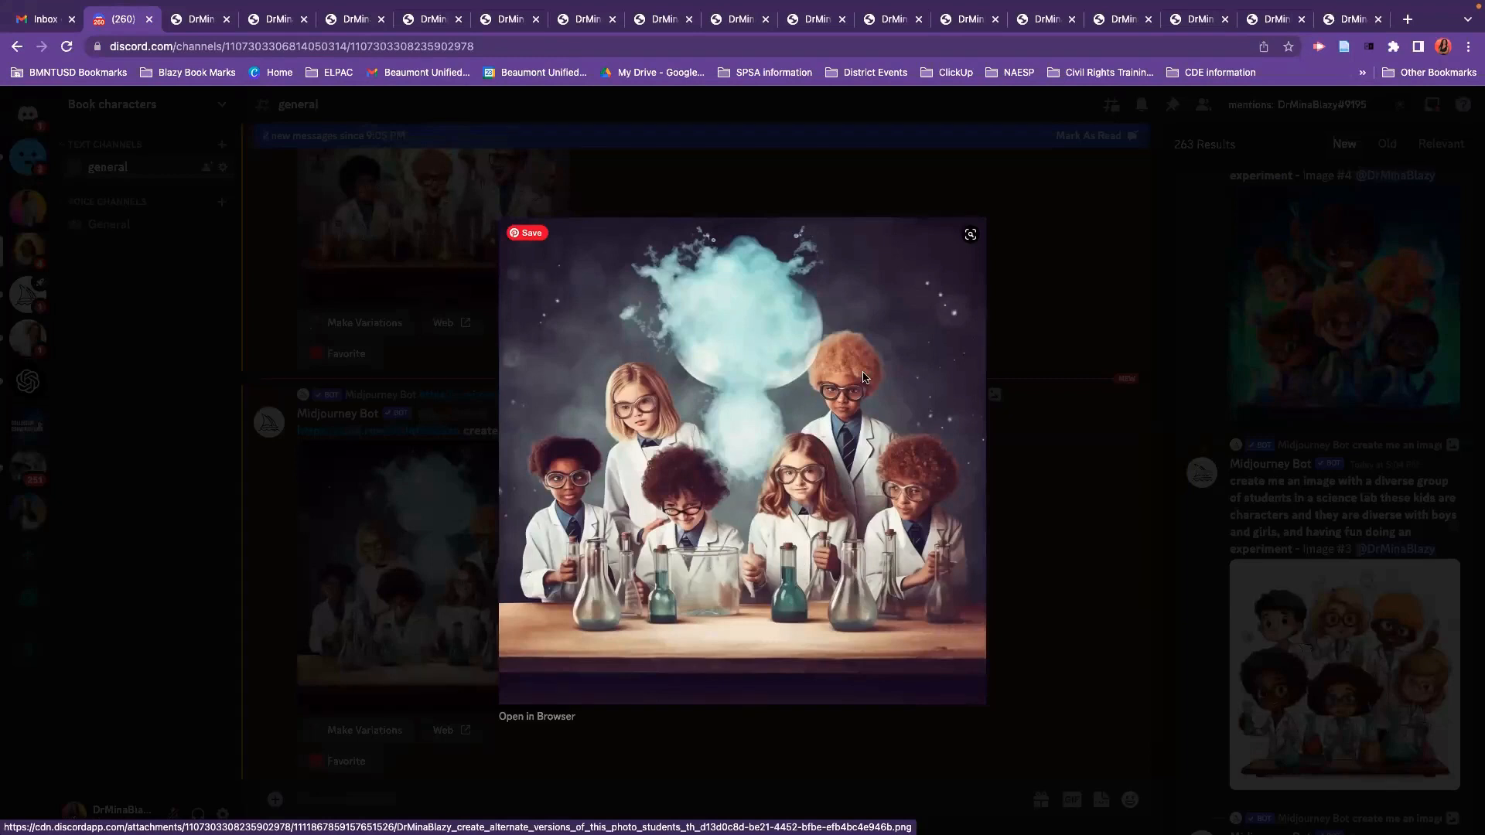
click(456, 530)
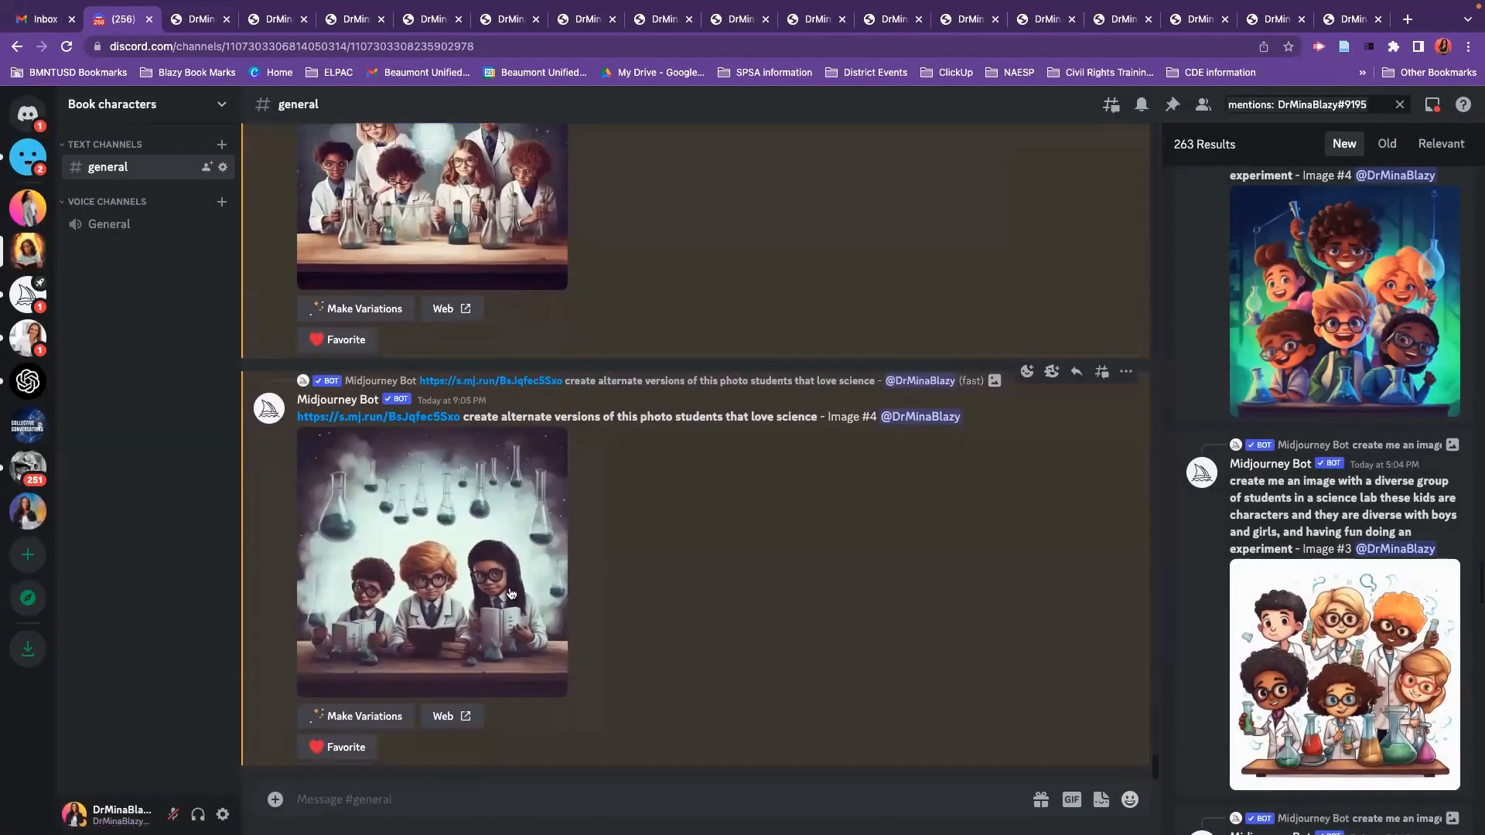
click(486, 586)
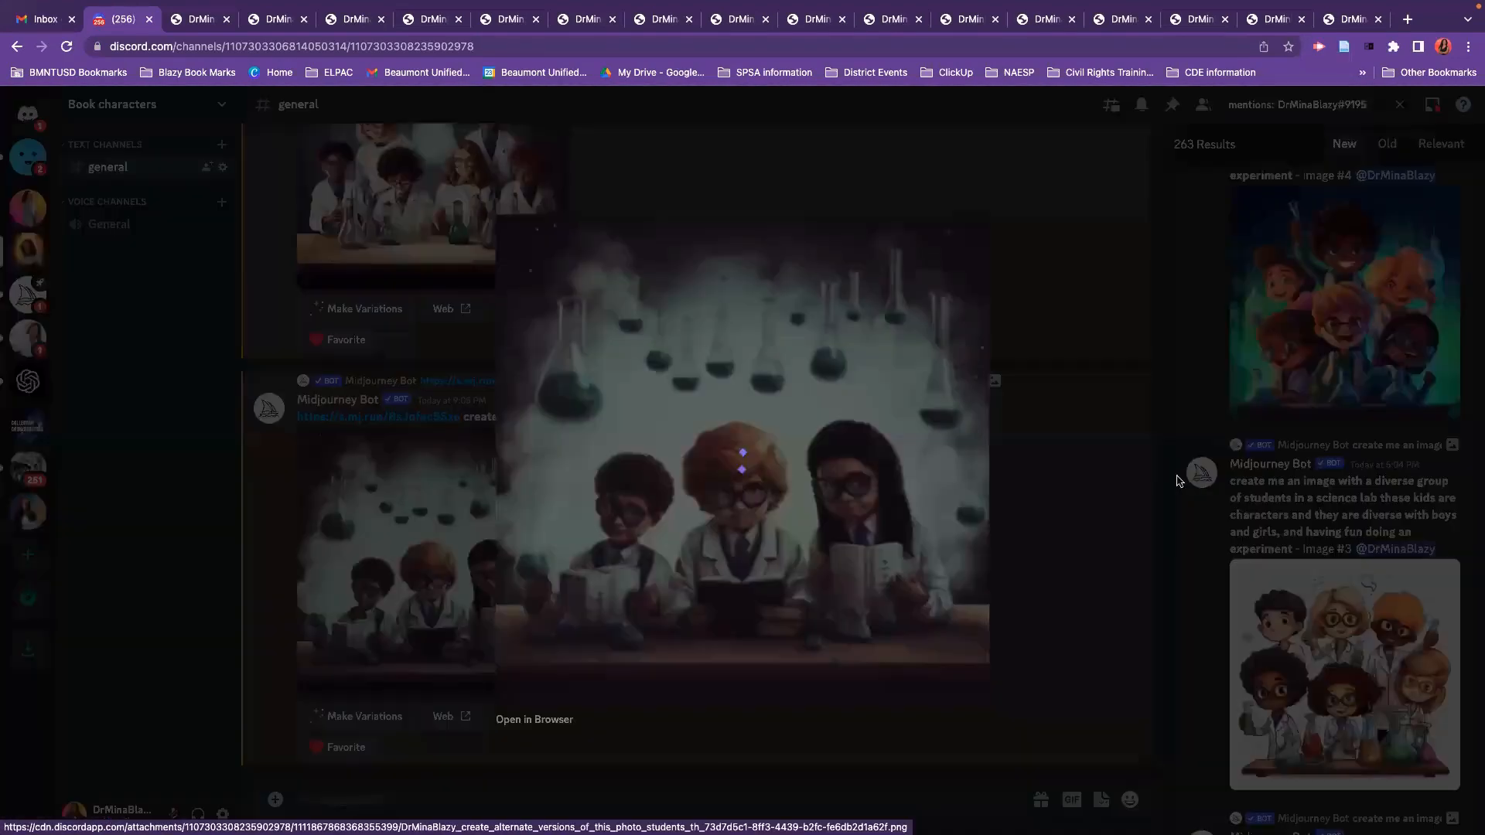
click(436, 486)
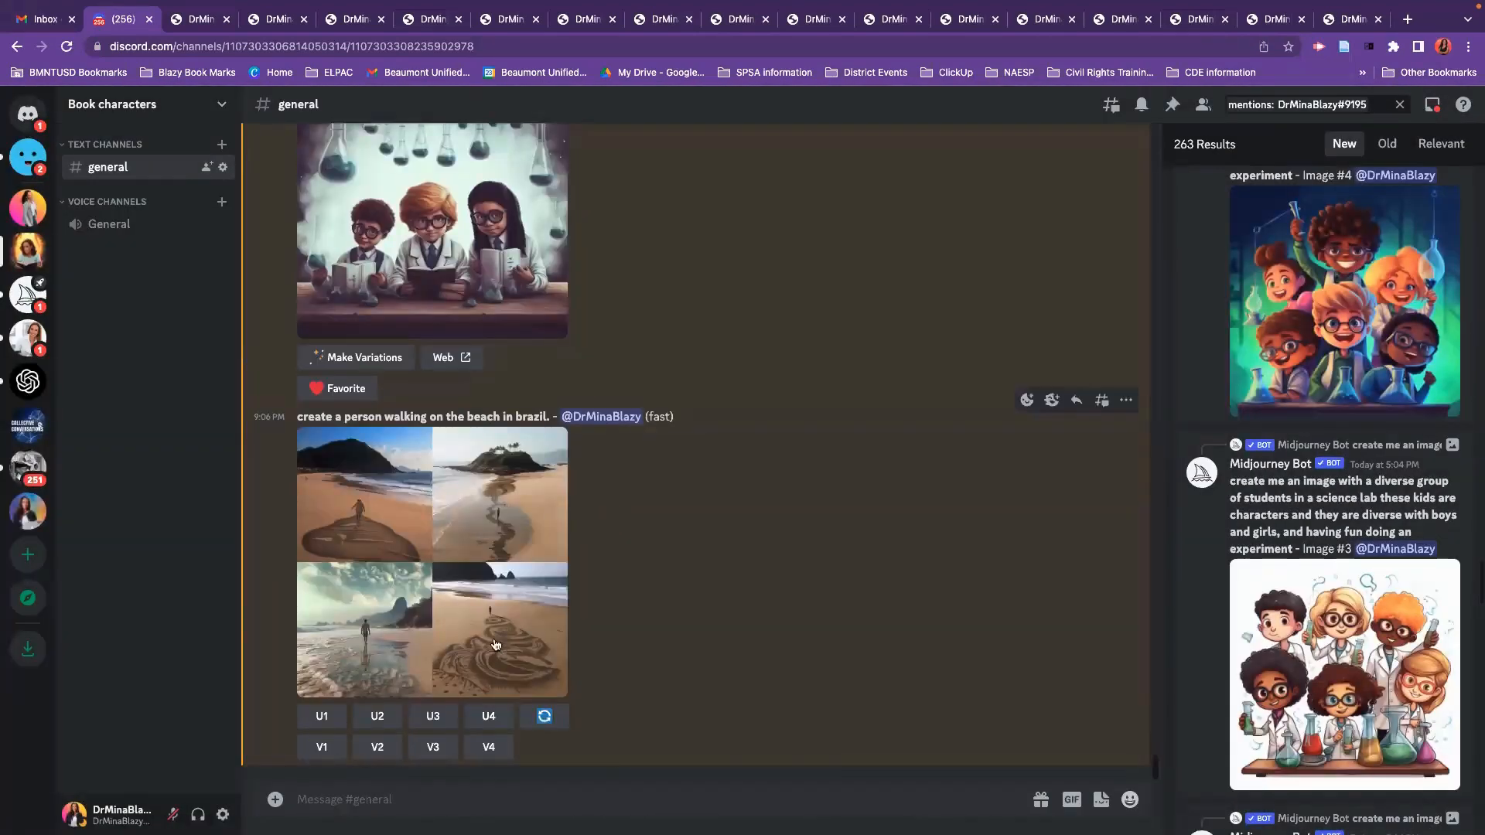
- Upscale all four images of the "create a person walking on the beach in brazil" grid
click(323, 717)
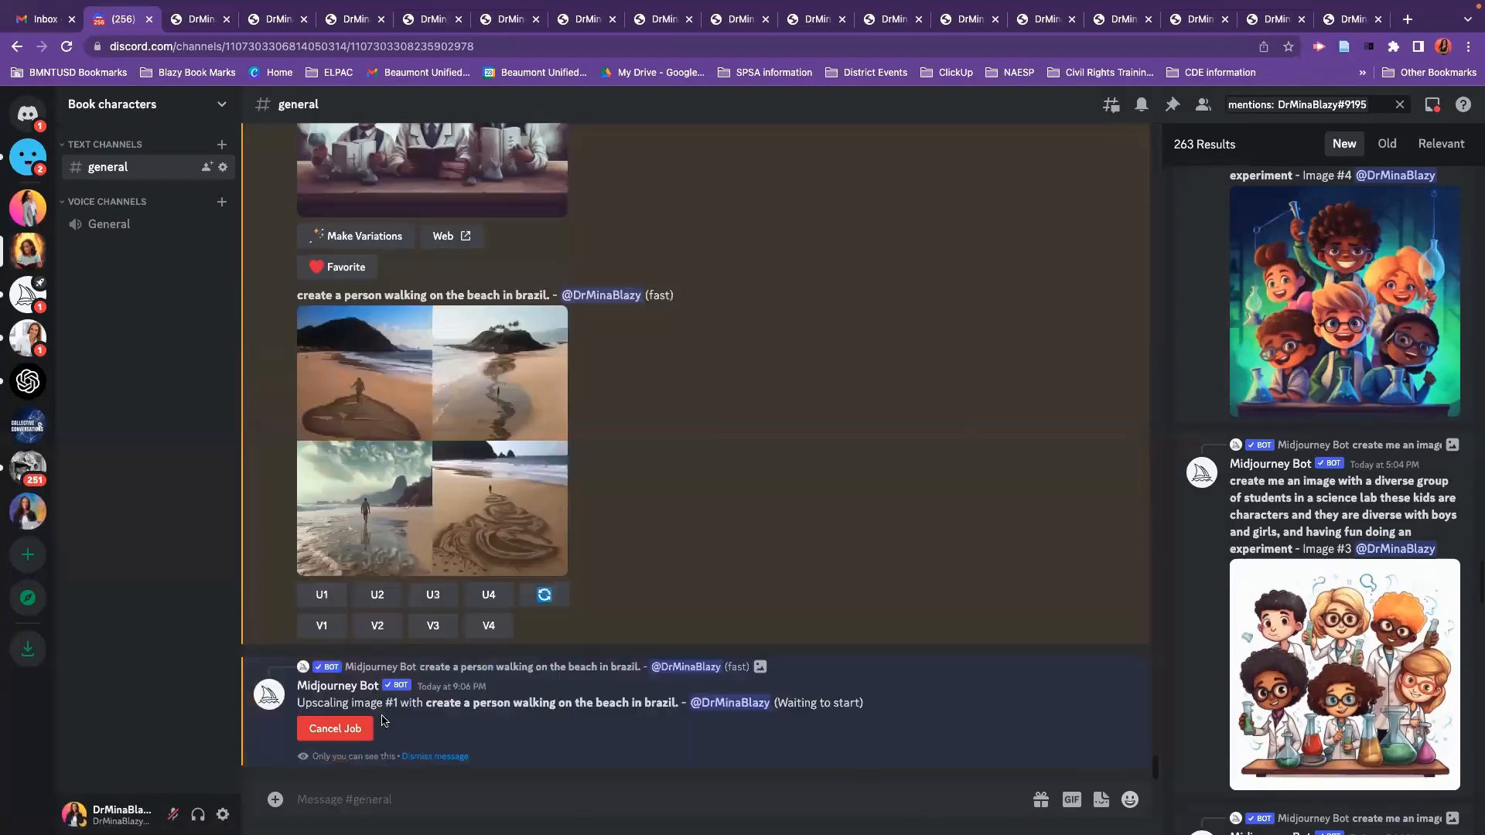
click(384, 600)
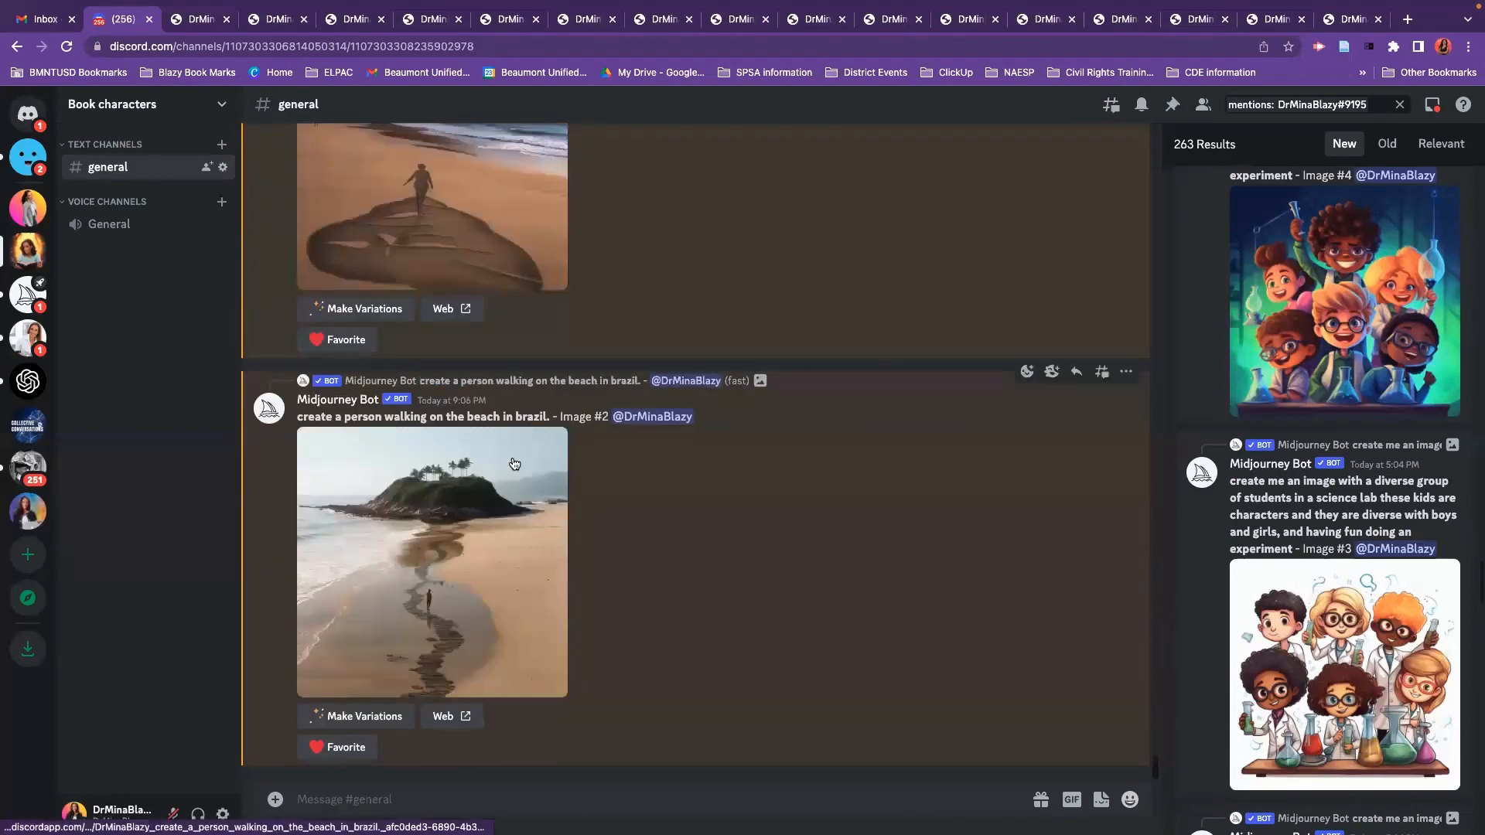
scroll(692, 259, up, 5)
click(428, 229)
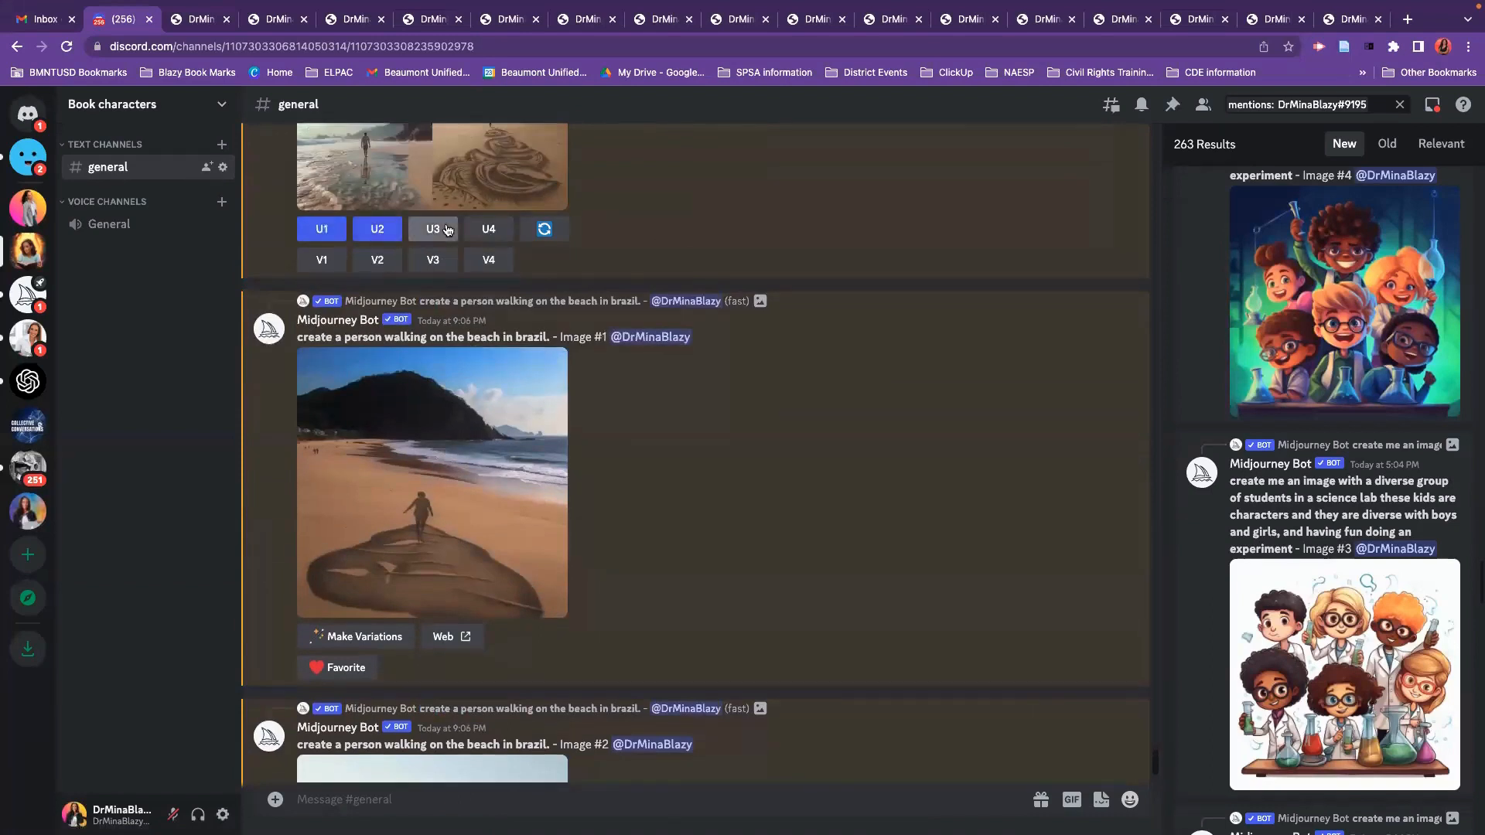
click(488, 230)
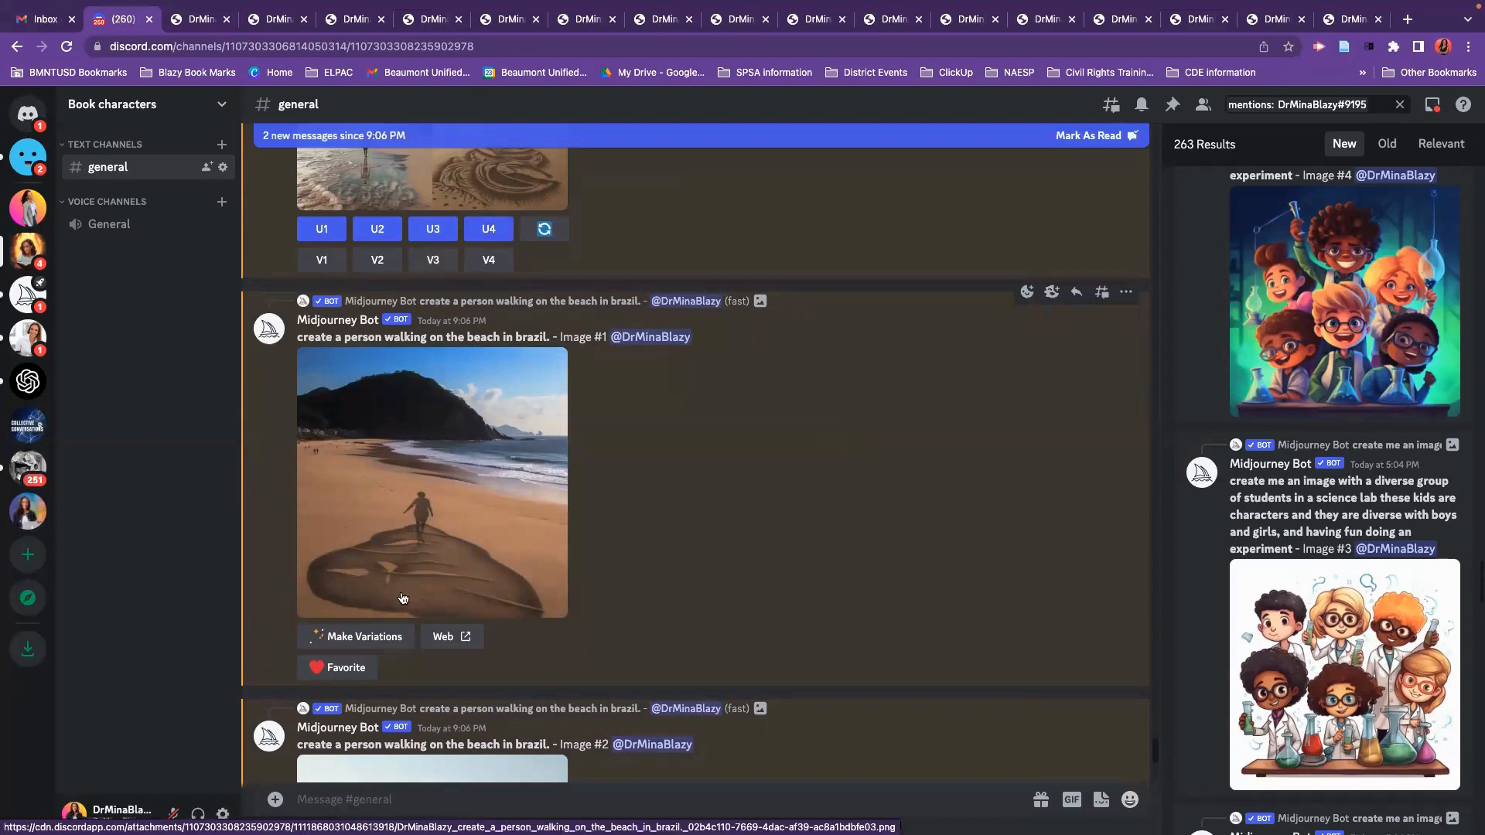
- View enlarged previews of the four upscaled Brazil beach images one after another, closing each
click(465, 582)
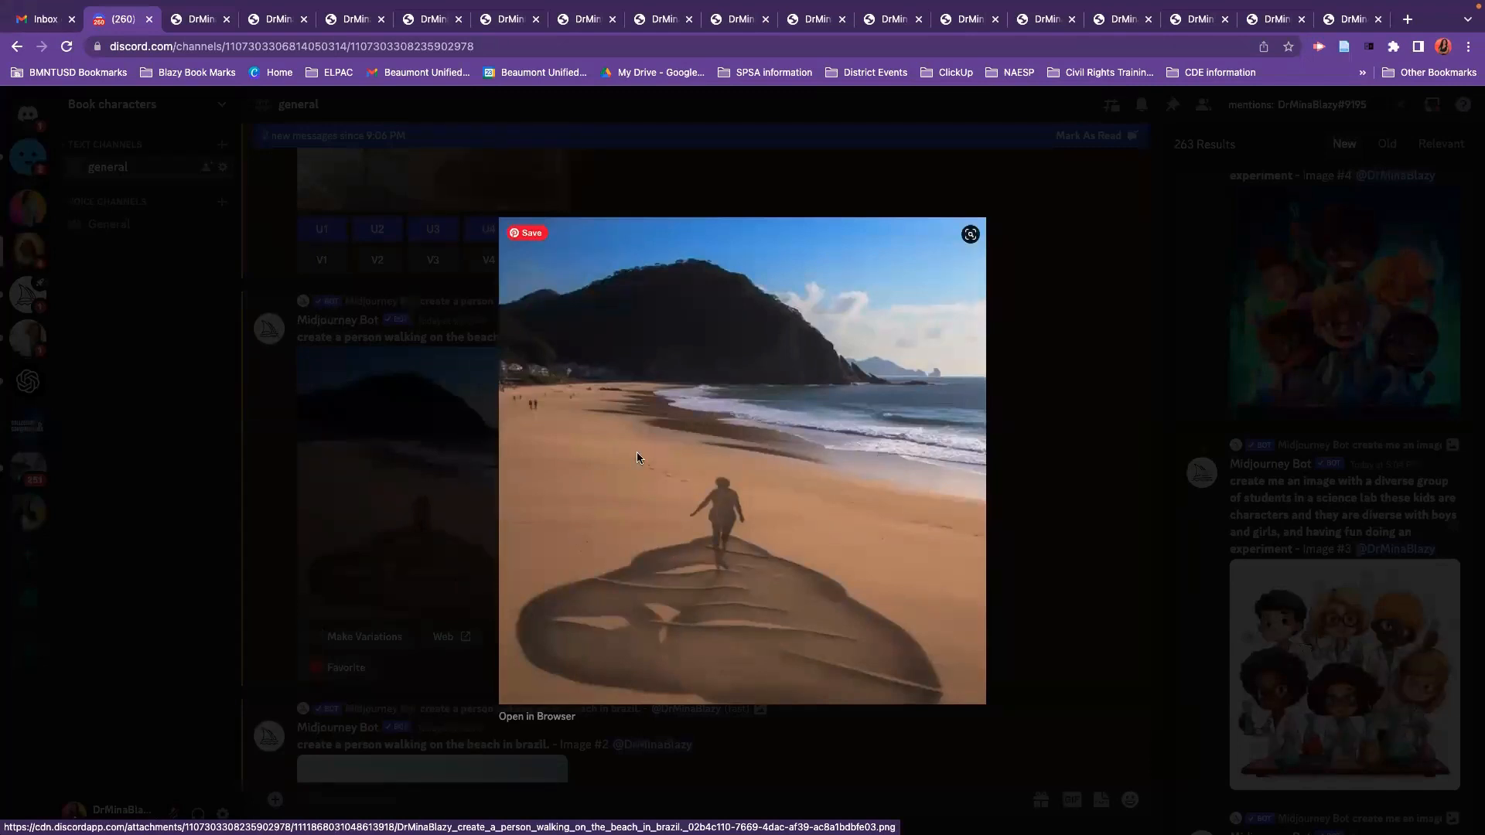
click(331, 446)
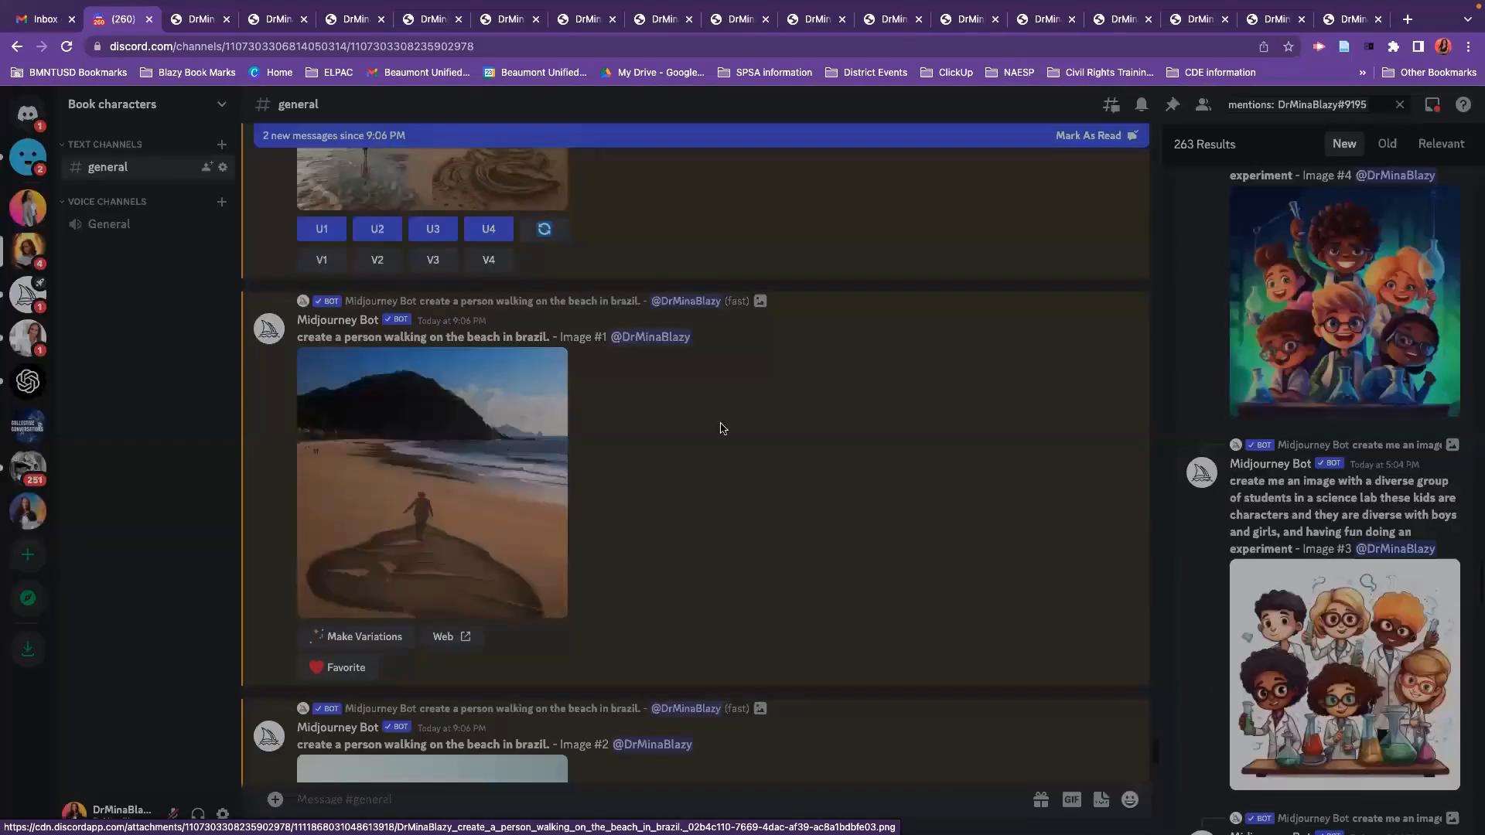
scroll(641, 456, down, 5)
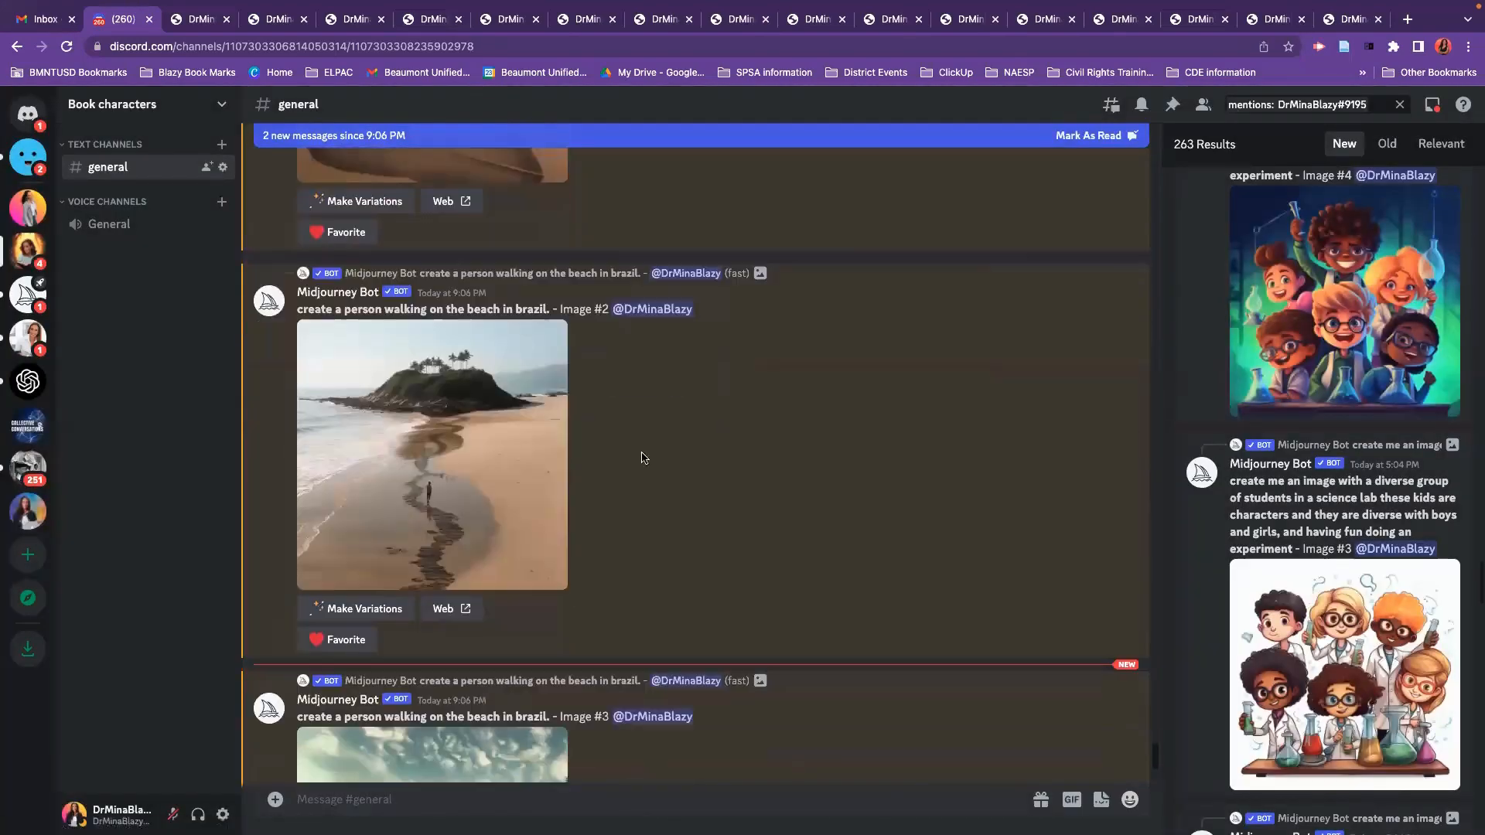
click(444, 496)
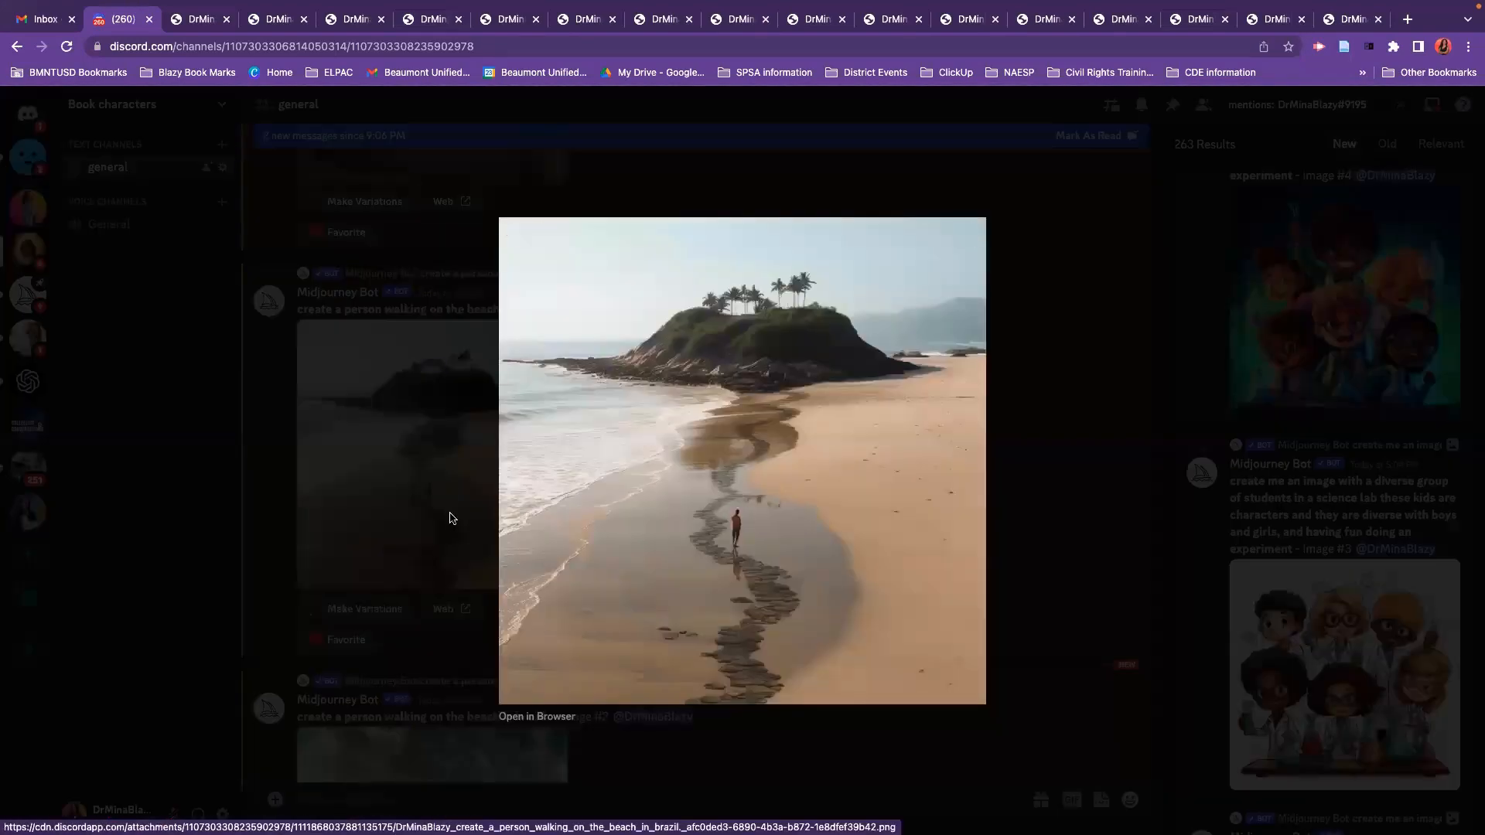
click(451, 519)
scroll(451, 464, down, 5)
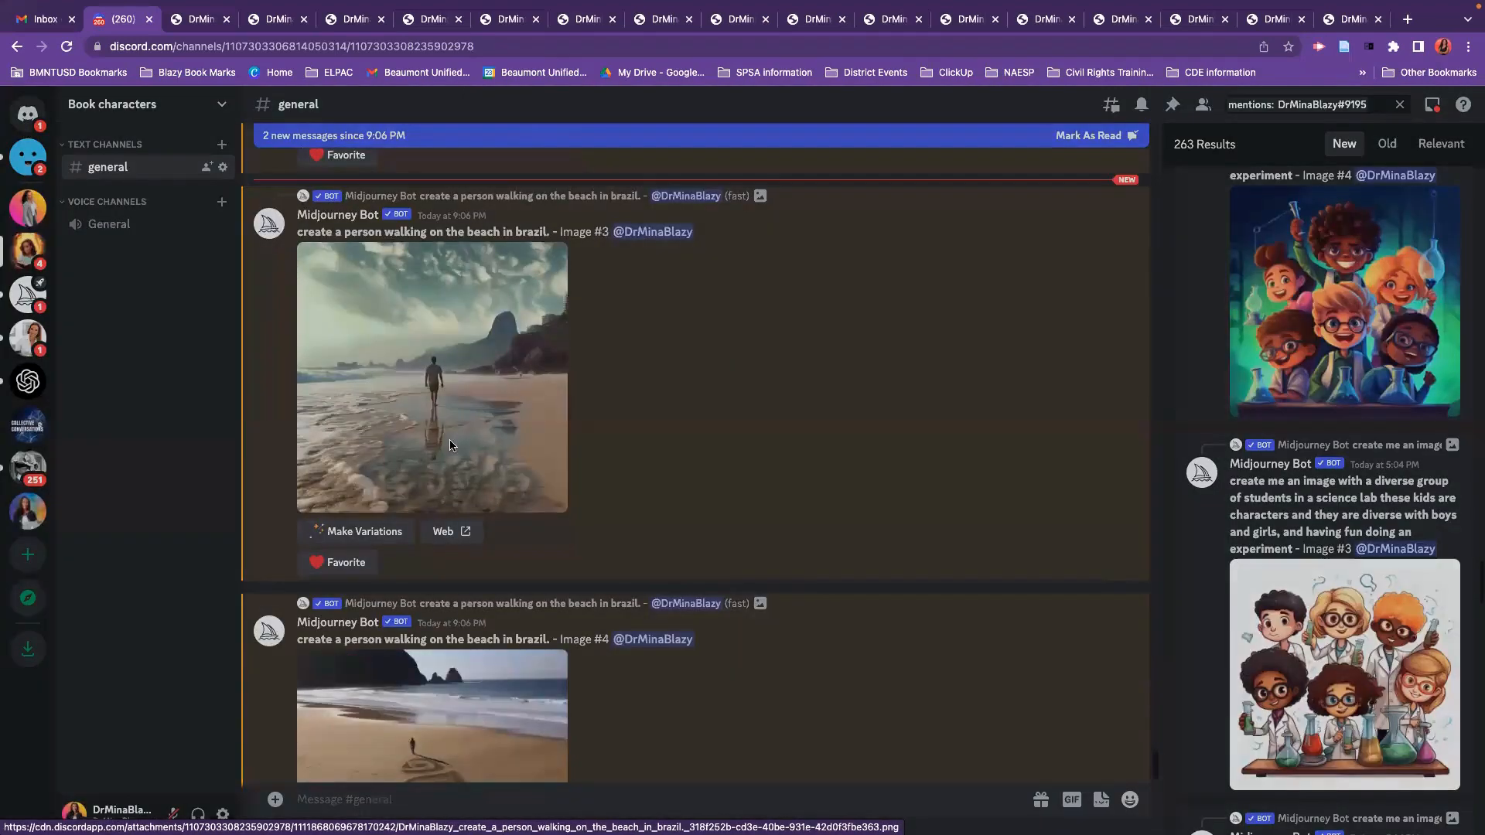
click(450, 446)
click(450, 445)
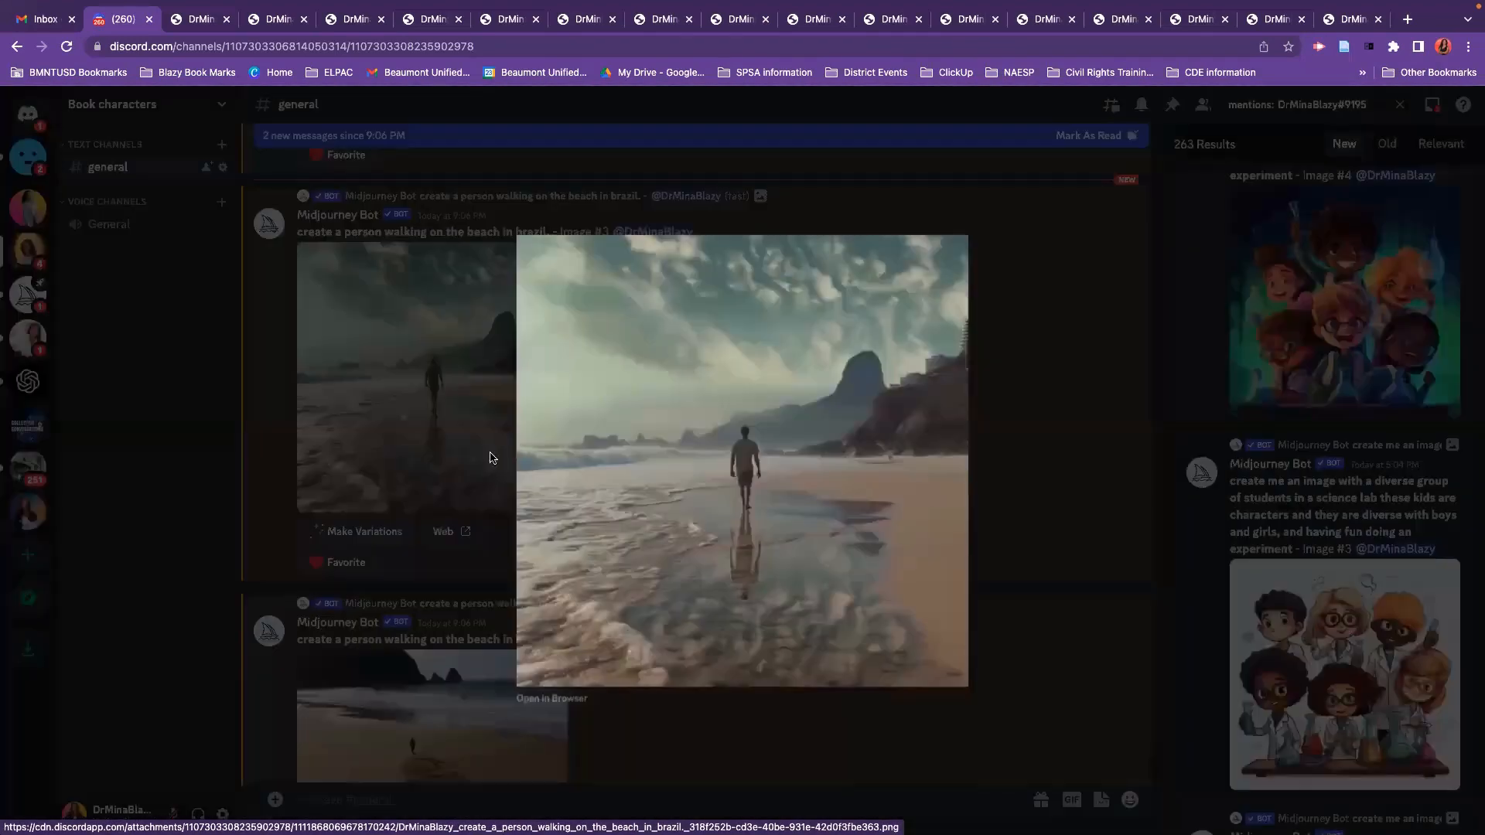
scroll(466, 464, down, 3)
click(463, 466)
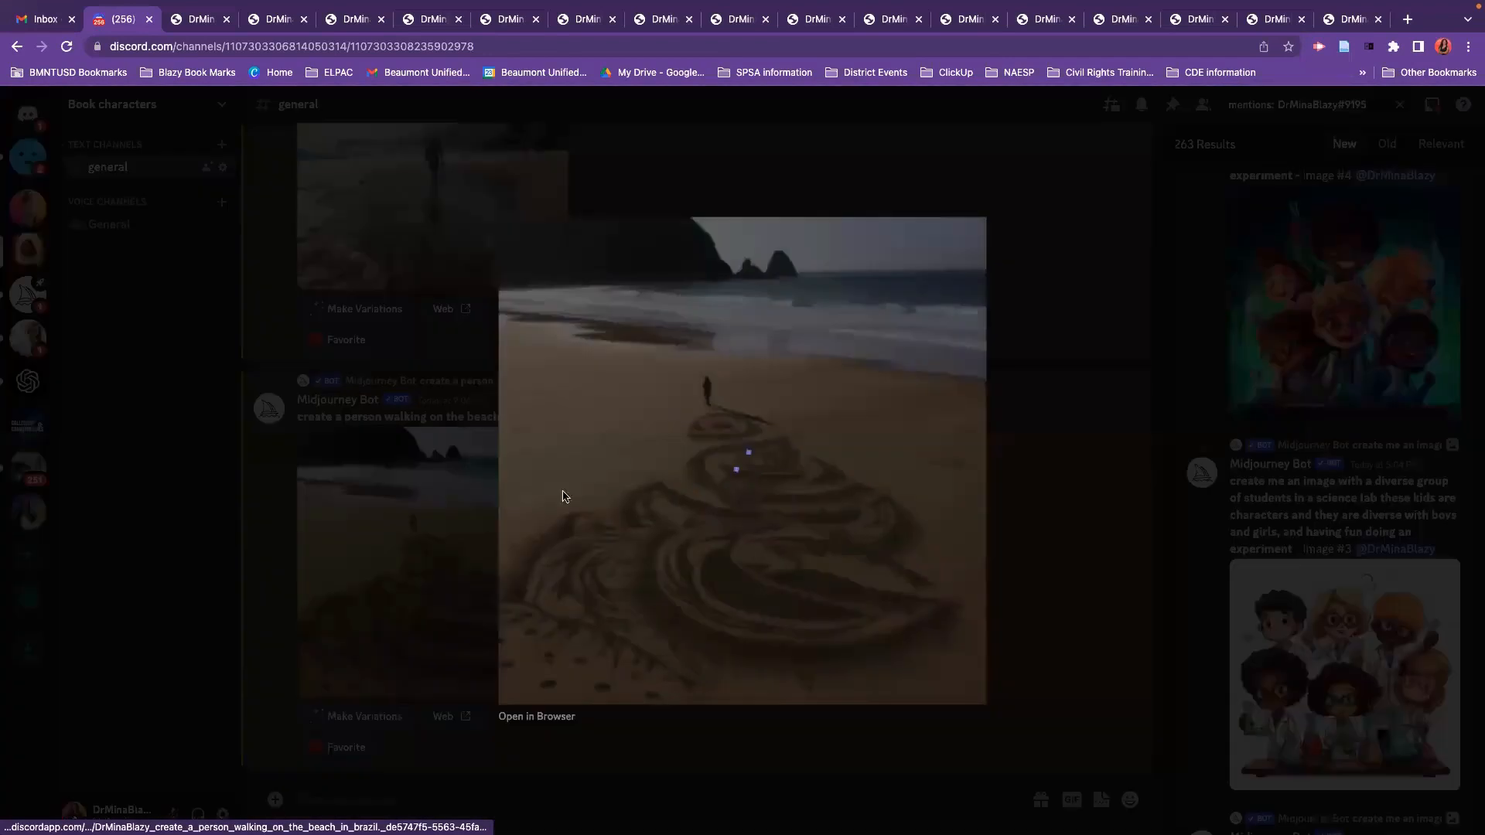
click(418, 610)
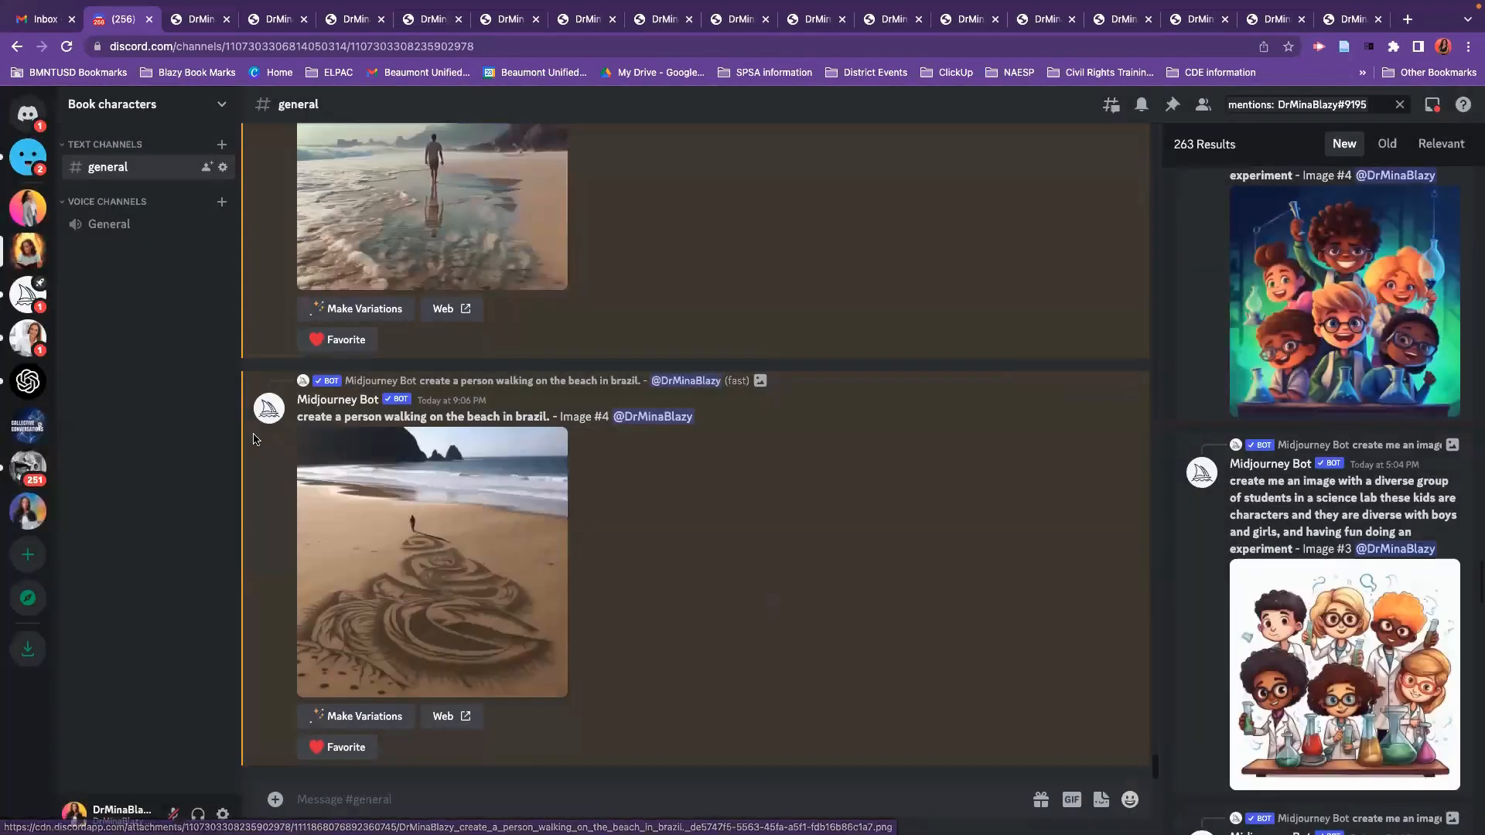